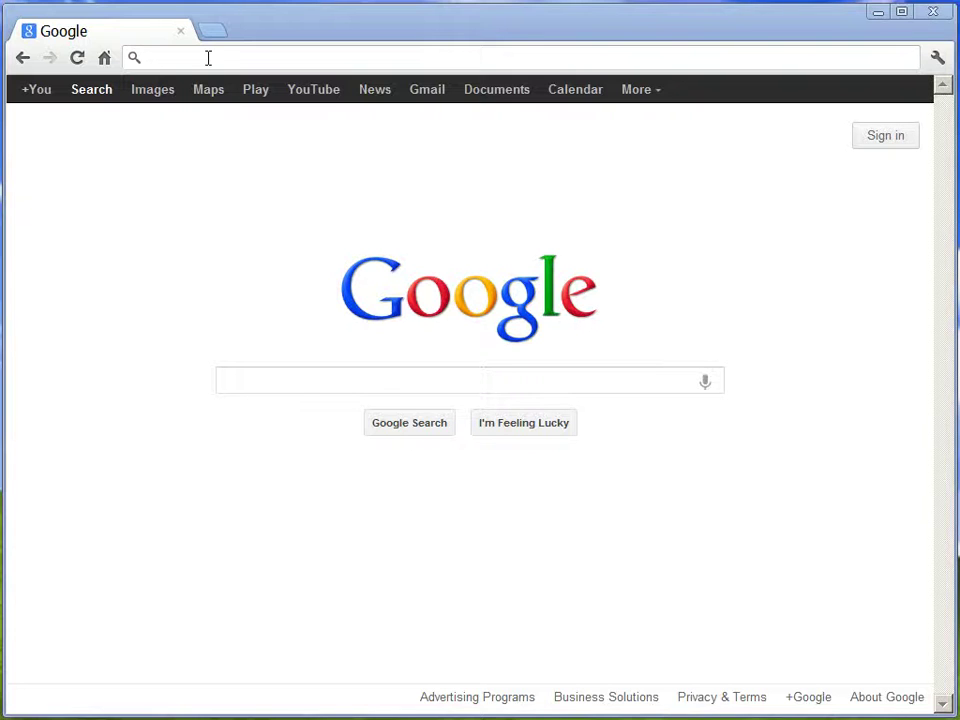
{"action": "left_click", "coordinate": [208, 57]}
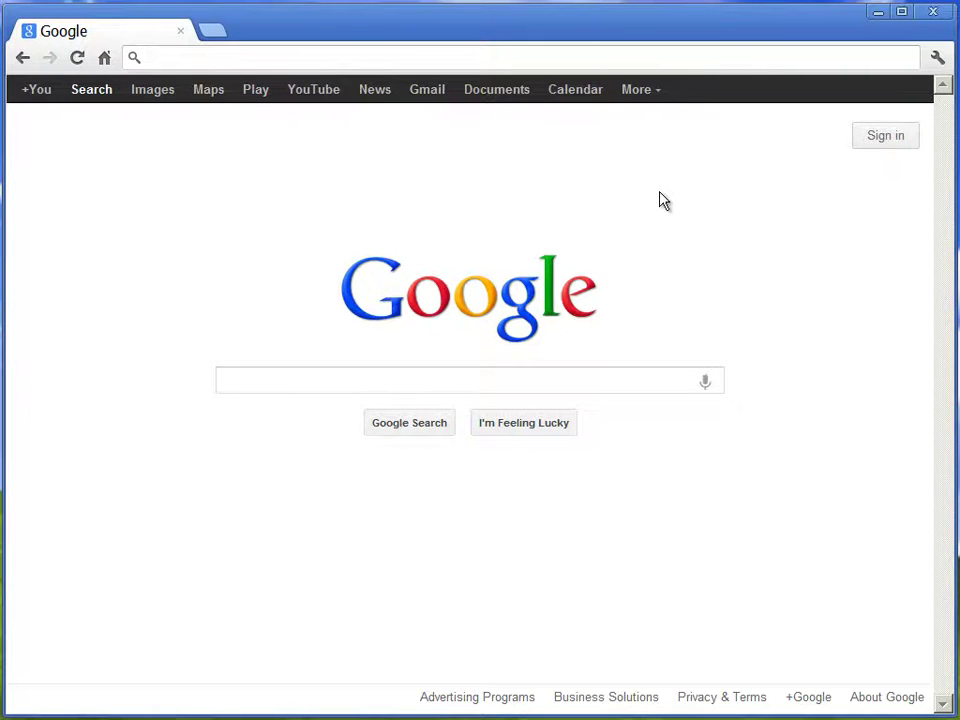
{"action": "type", "text": "https://192.168.0.175:446/"}
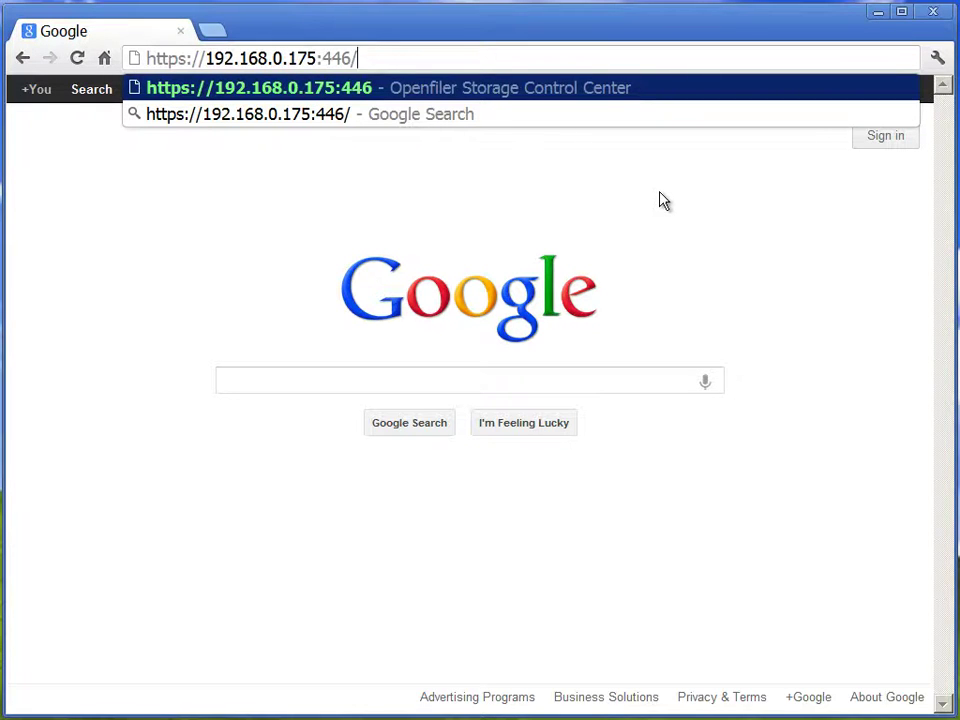
{"action": "key", "text": "Return"}
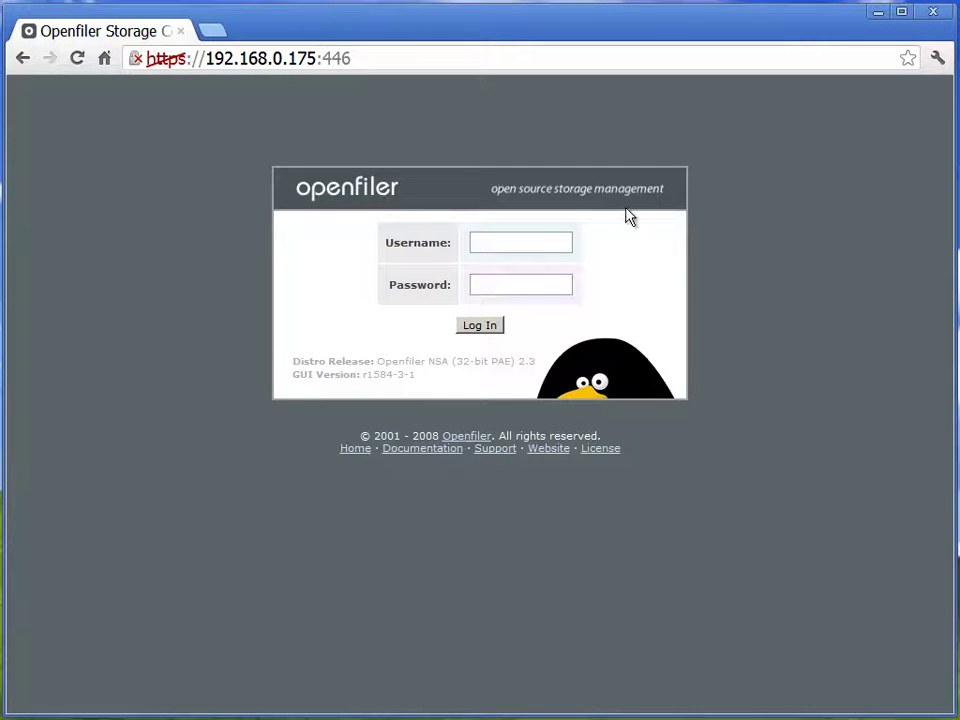
Log in with the username openfiler and the account password.
{"action": "left_click", "coordinate": [549, 238]}
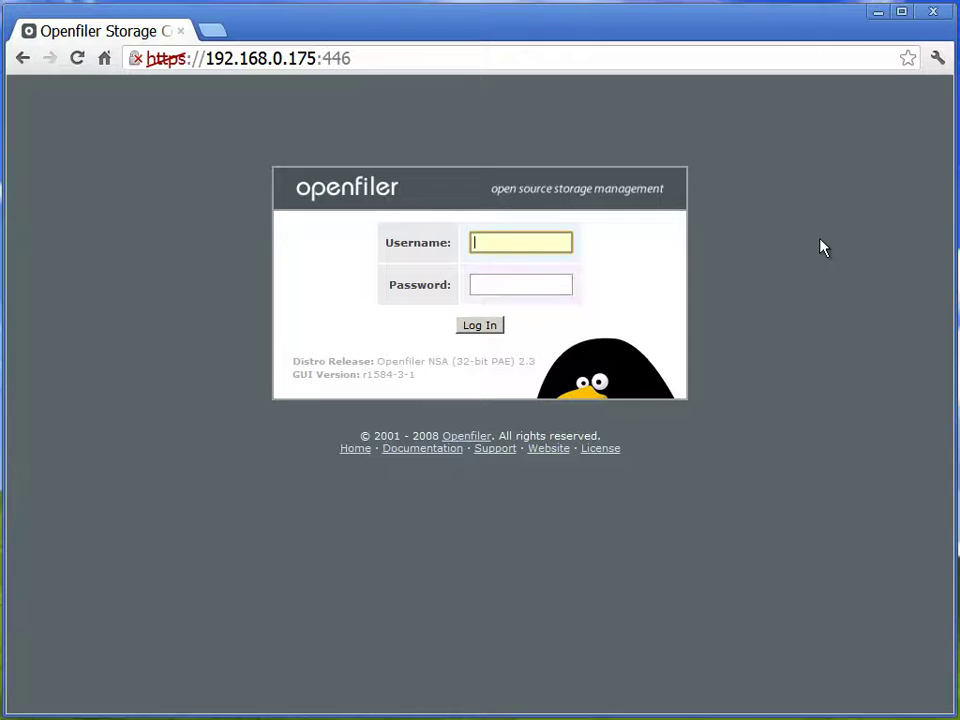
{"action": "type", "text": "openfiler"}
{"action": "key", "text": "Tab"}
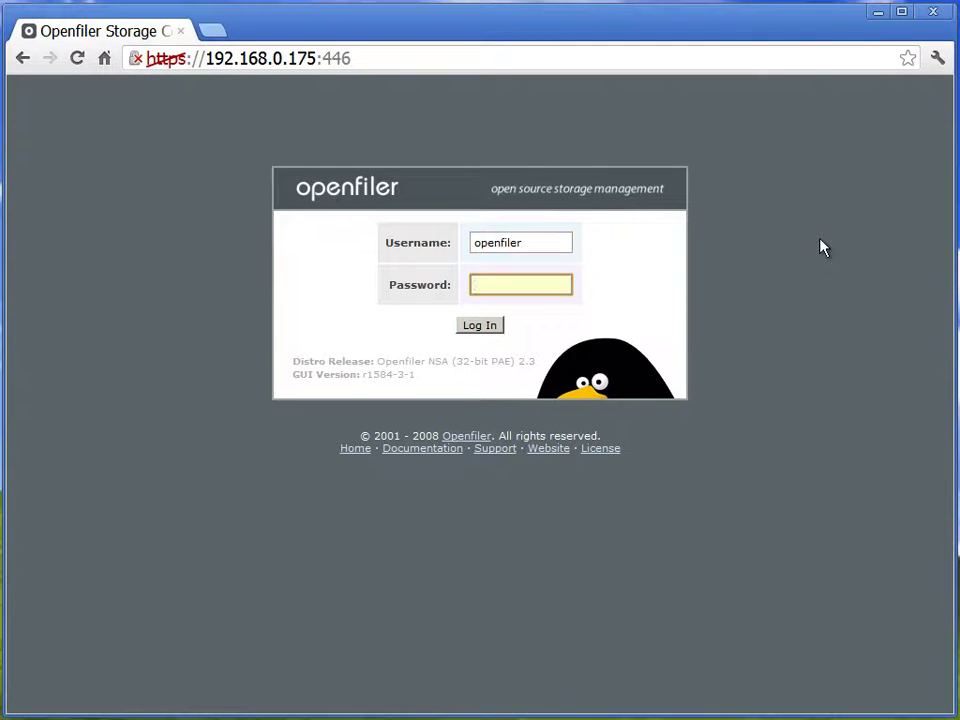
{"action": "type", "text": "password"}
{"action": "key", "text": "Tab"}
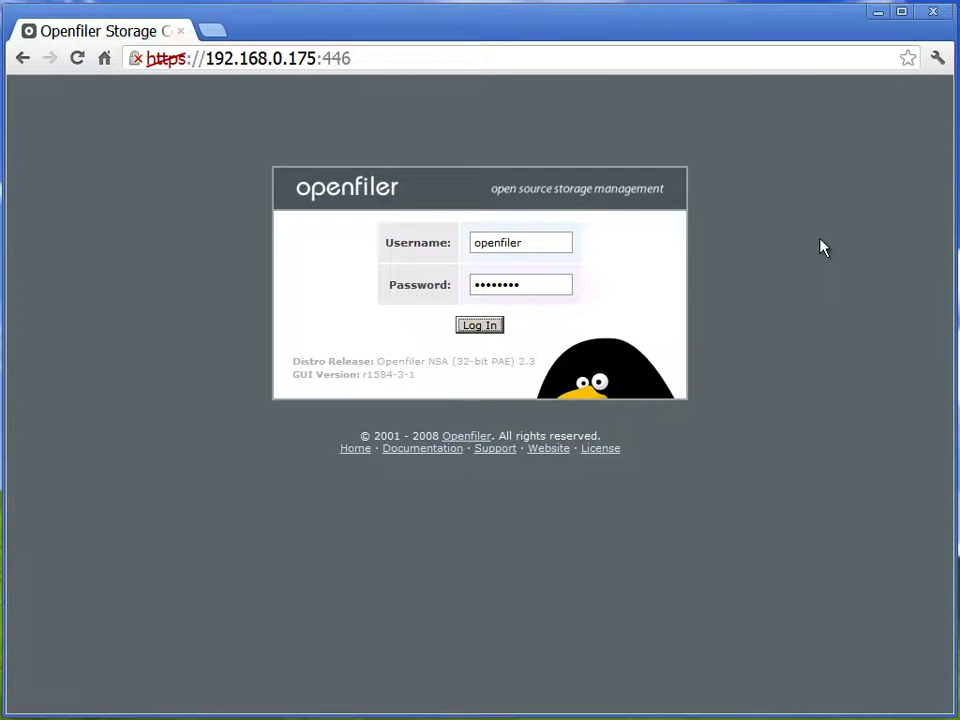
{"action": "key", "text": "Return"}
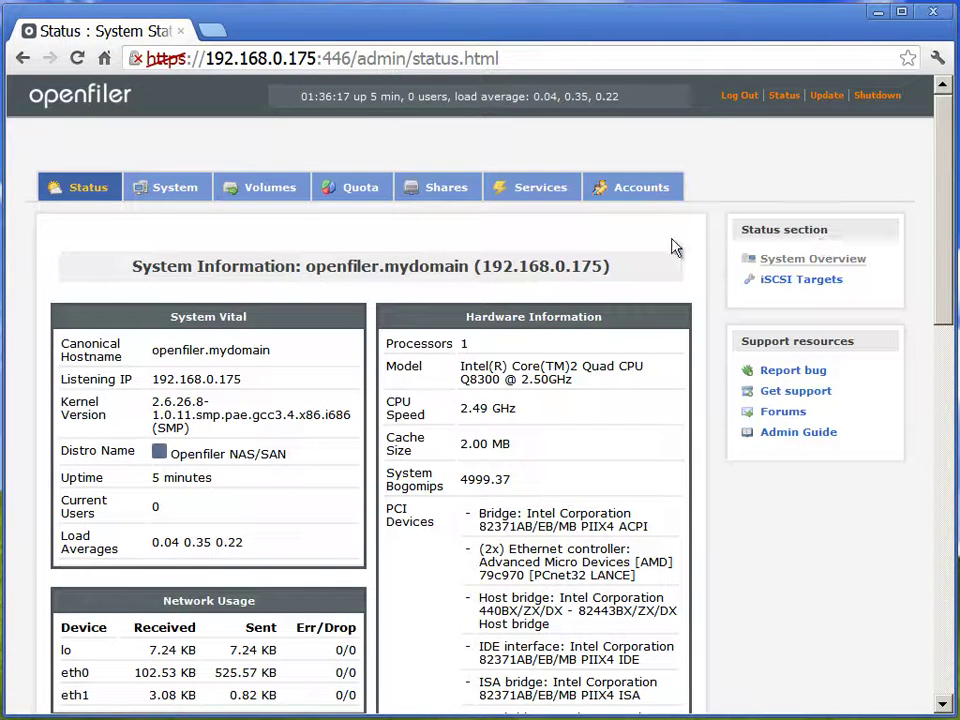
Enable the iSCSI target server service in the service management list.
{"action": "left_click", "coordinate": [558, 200]}
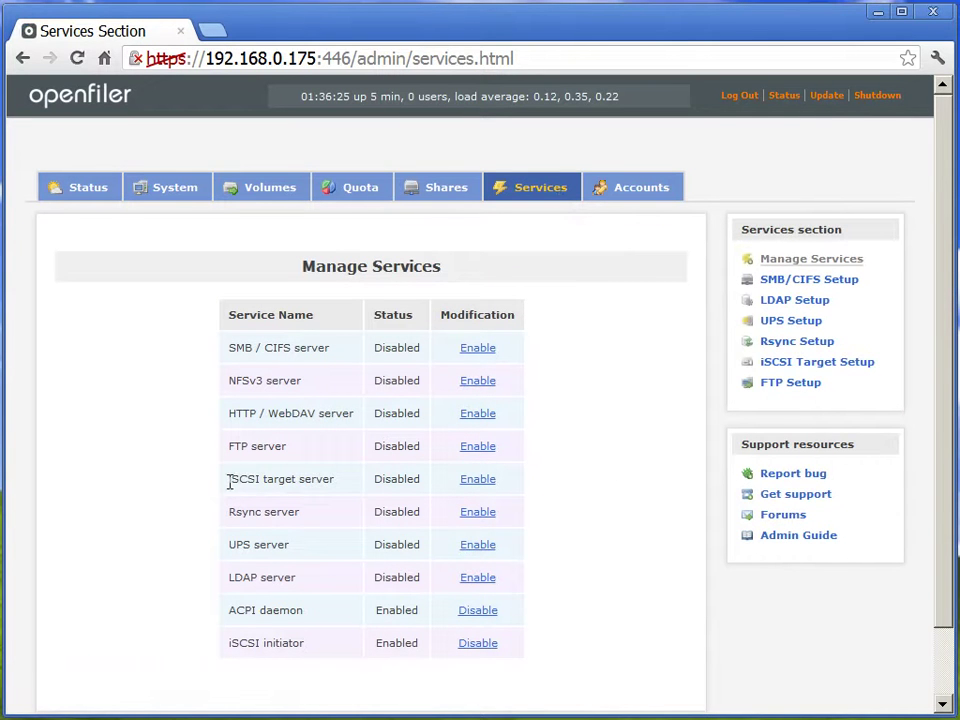
{"action": "left_click_drag", "start_coordinate": [229, 482], "coordinate": [424, 479]}
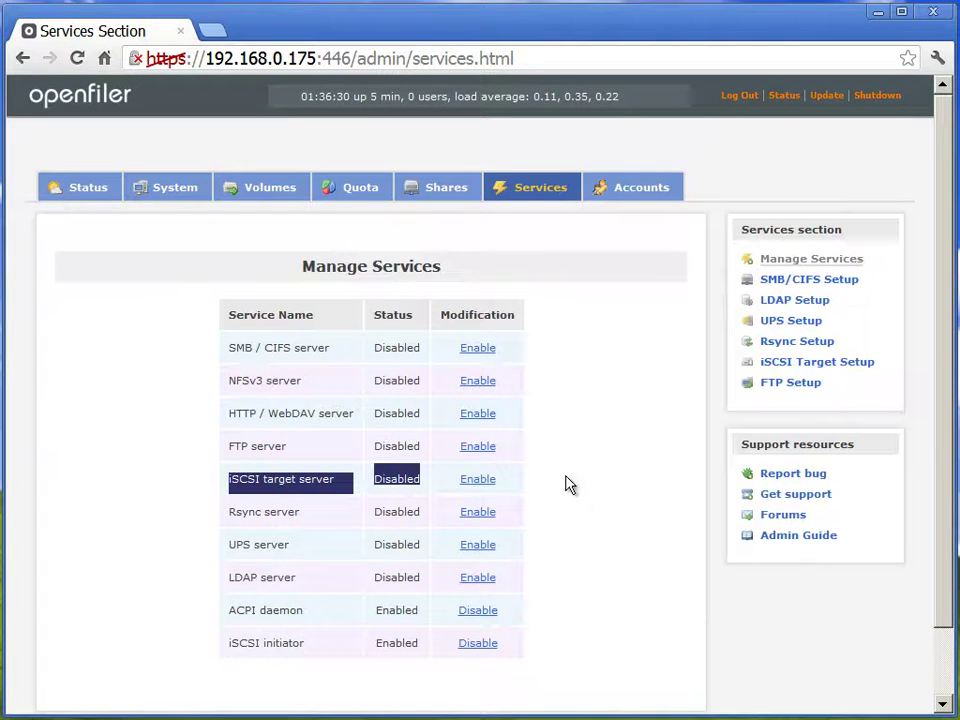
{"action": "left_click", "coordinate": [486, 482]}
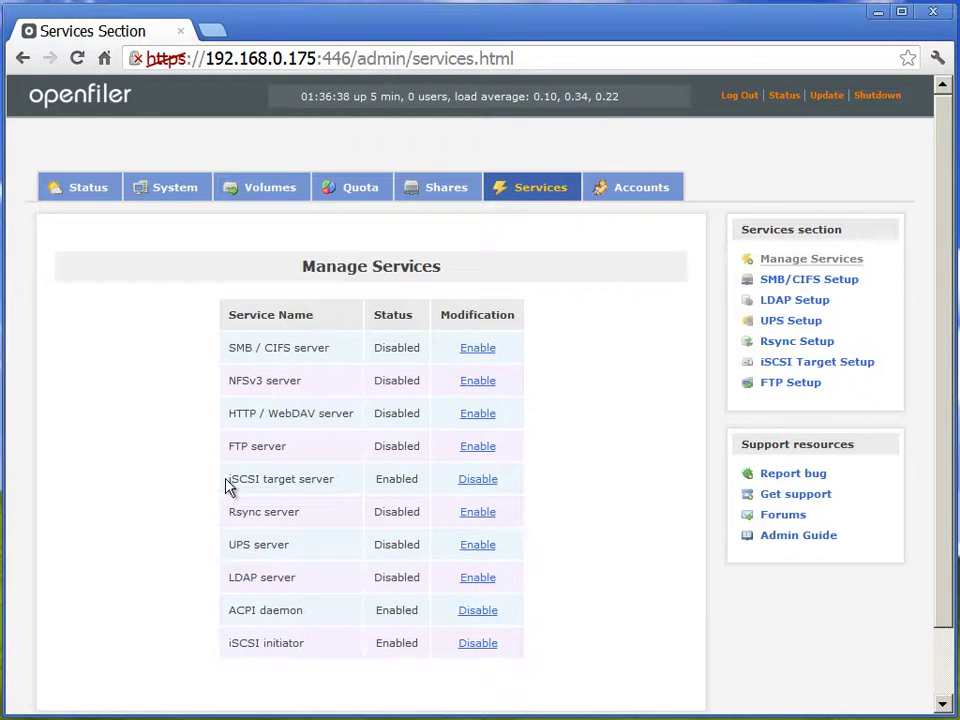
{"action": "left_click_drag", "start_coordinate": [229, 482], "coordinate": [420, 474]}
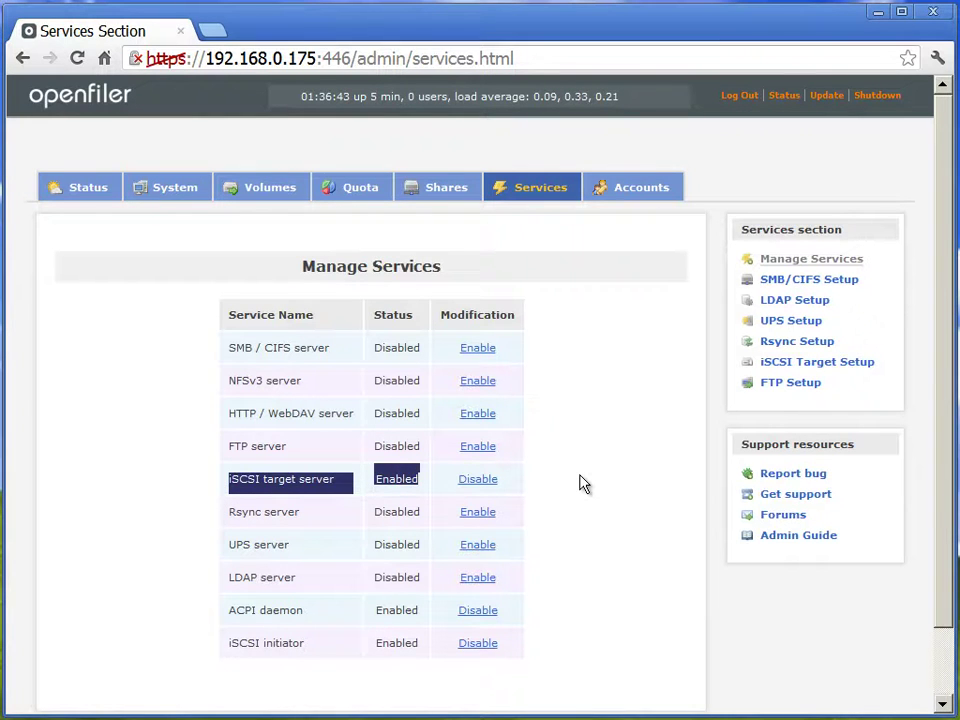
Enter a new network access entry named rac1 with host 192.168.1.151 in the system's network setup.
{"action": "left_click", "coordinate": [172, 191]}
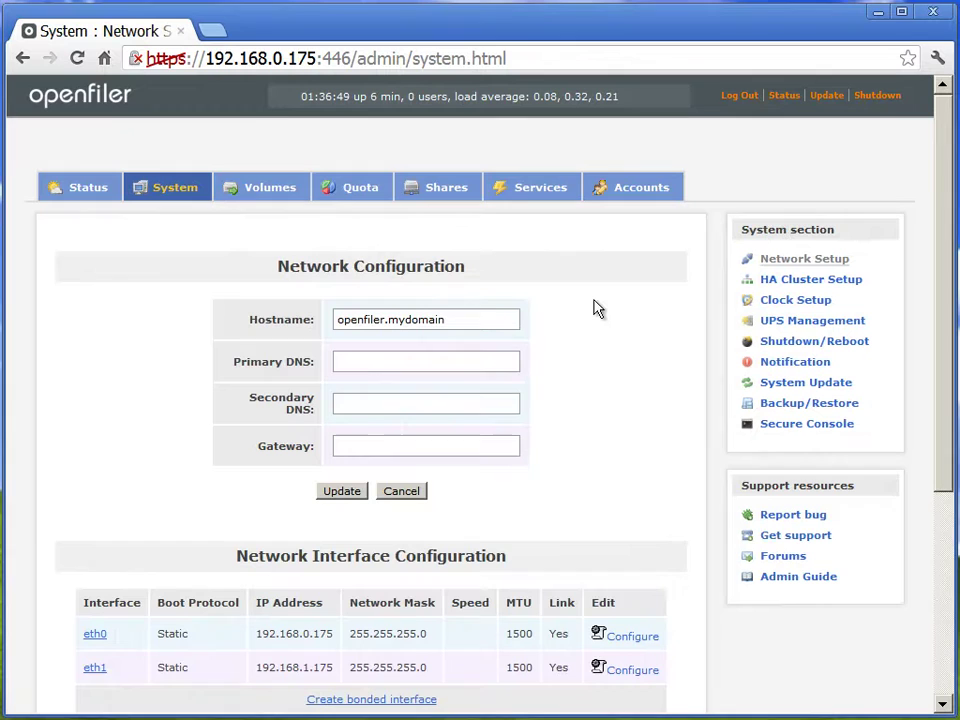
{"action": "scroll", "coordinate": [593, 308], "scroll_direction": "down", "scroll_amount": 3}
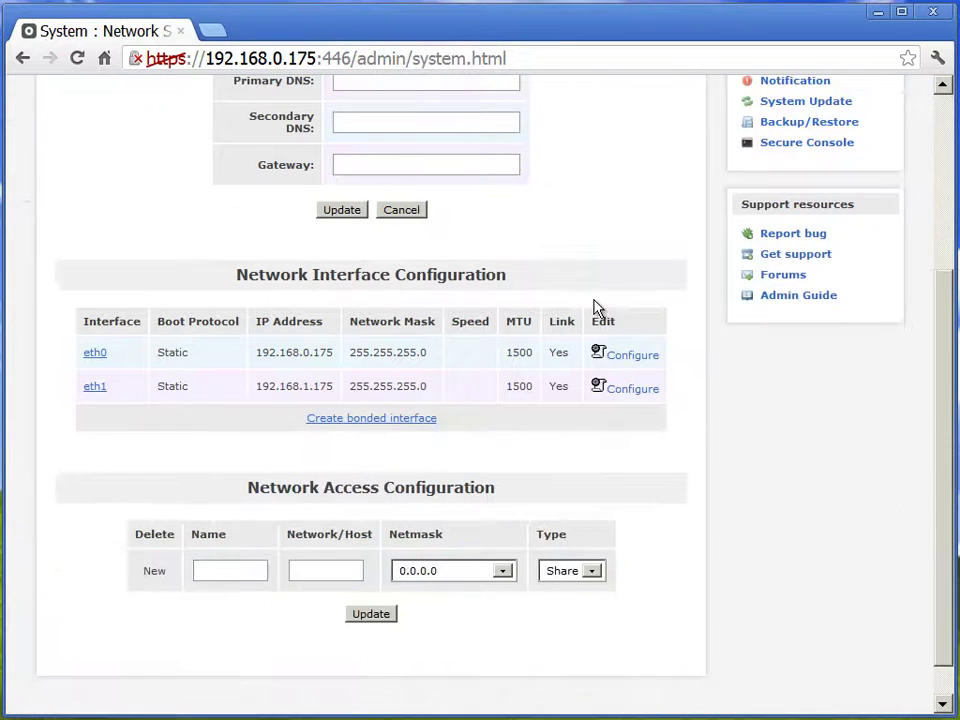
{"action": "left_click", "coordinate": [226, 528]}
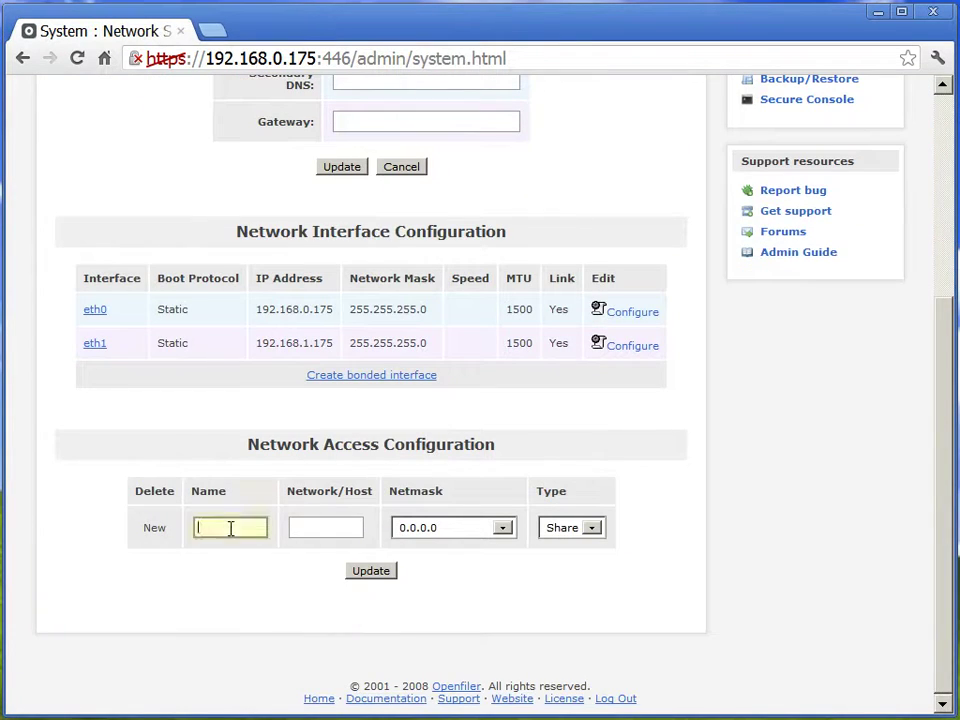
{"action": "type", "text": "rac1"}
{"action": "key", "text": "Tab"}
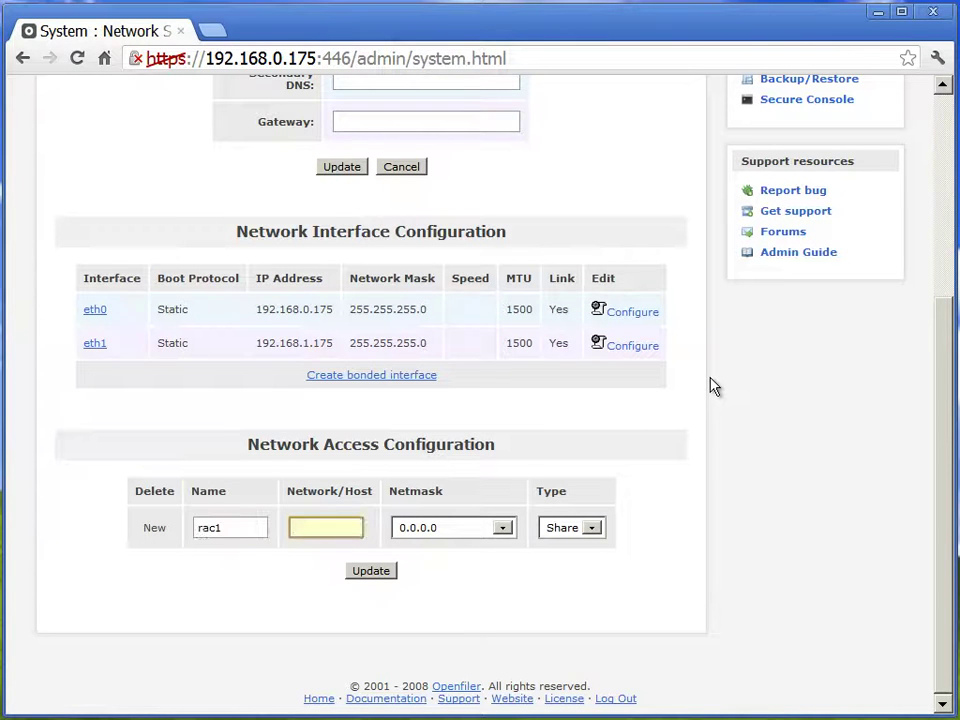
{"action": "type", "text": "192.168.1.151"}
{"action": "key", "text": "Tab"}
{"action": "key", "text": "Tab"}
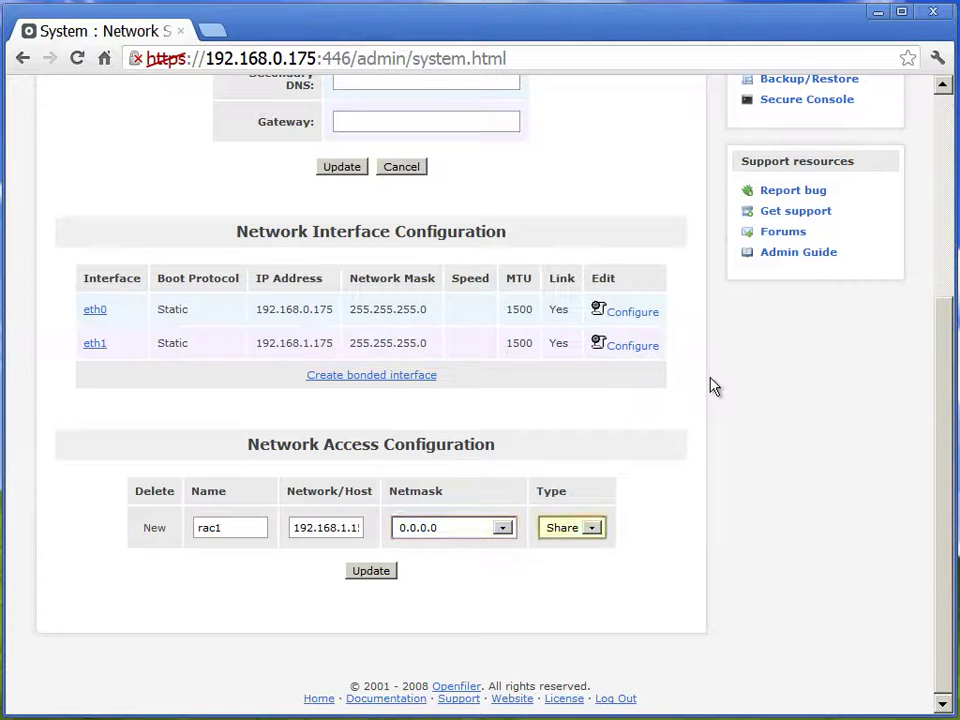
Set the rac1 entry's netmask to 255.255.255.255 and save the network access configuration.
{"action": "key", "text": "shift+Tab"}
{"action": "key", "text": "Down"}
{"action": "key", "text": "Down"}
{"action": "key", "text": "Down"}
{"action": "key", "text": "Down"}
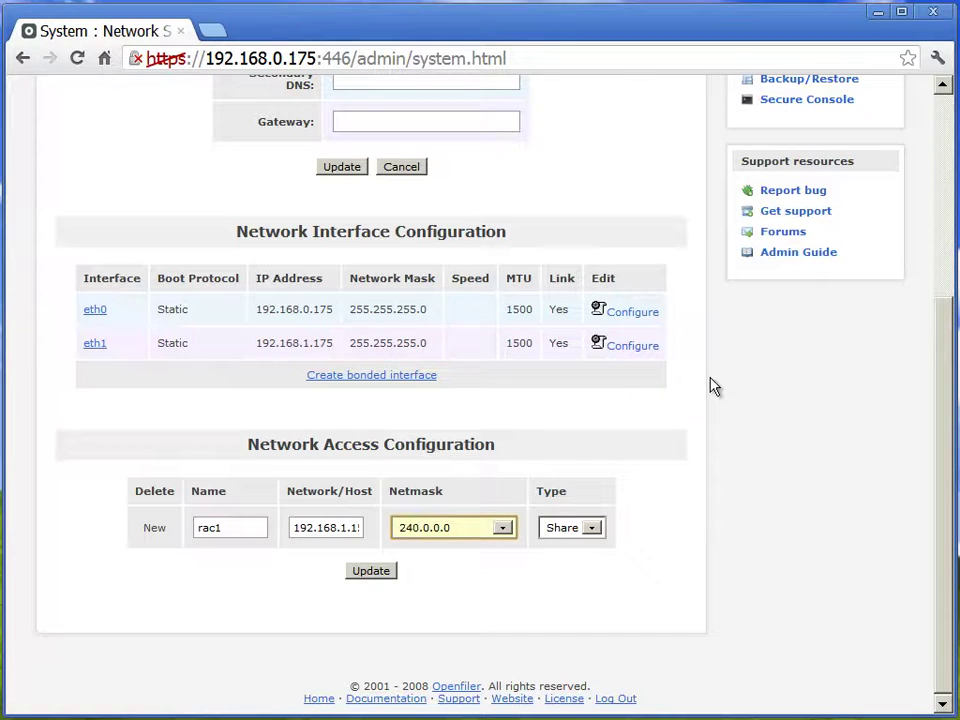
{"action": "key", "text": "Down"}
{"action": "key", "text": "Down"}
{"action": "key", "text": "Down"}
{"action": "key", "text": "Down"}
{"action": "key", "text": "Down"}
{"action": "key", "text": "Down"}
{"action": "key", "text": "Down"}
{"action": "key", "text": "Down"}
{"action": "key", "text": "Down"}
{"action": "key", "text": "Down"}
{"action": "key", "text": "Down"}
{"action": "key", "text": "Down"}
{"action": "key", "text": "Down"}
{"action": "key", "text": "Down"}
{"action": "key", "text": "Down"}
{"action": "key", "text": "Down"}
{"action": "key", "text": "Down"}
{"action": "key", "text": "Down"}
{"action": "key", "text": "Down"}
{"action": "key", "text": "Down"}
{"action": "key", "text": "Down"}
{"action": "key", "text": "Down"}
{"action": "key", "text": "Down"}
{"action": "key", "text": "Down"}
{"action": "key", "text": "Down"}
{"action": "key", "text": "Down"}
{"action": "key", "text": "Down"}
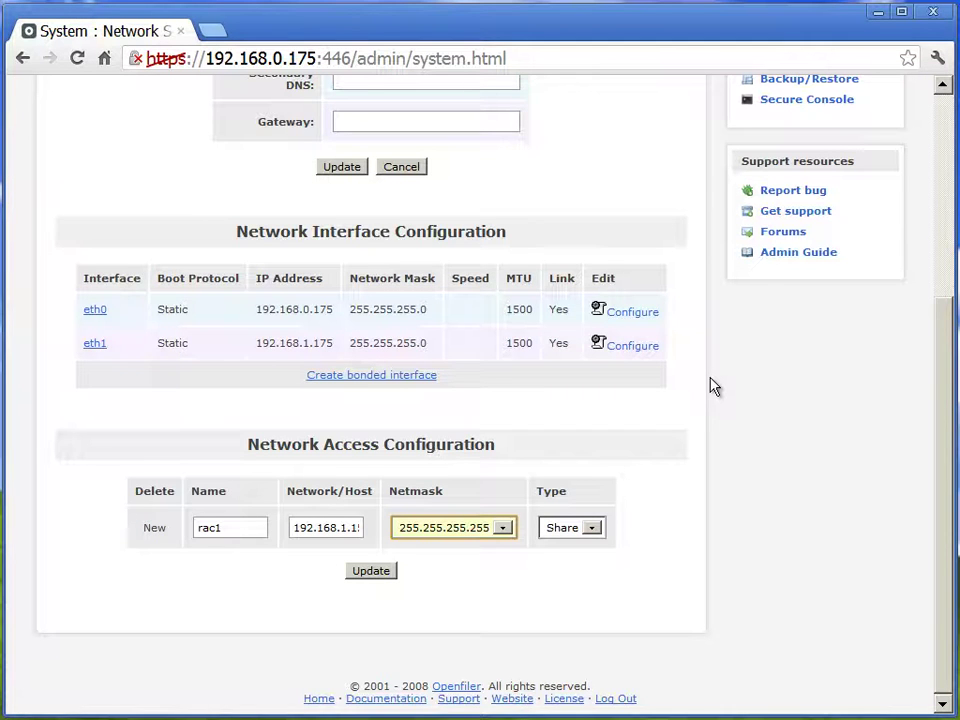
{"action": "left_click", "coordinate": [376, 576]}
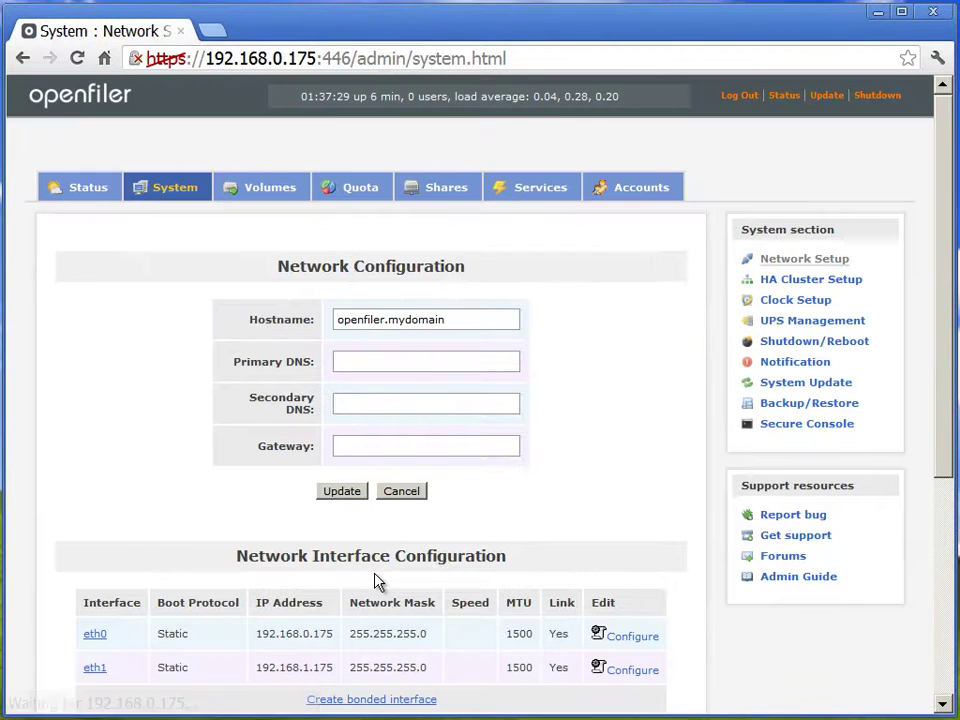
Enter a second network access entry named rac2 with host 192.168.1.152.
{"action": "scroll", "coordinate": [660, 420], "scroll_direction": "down", "scroll_amount": 3}
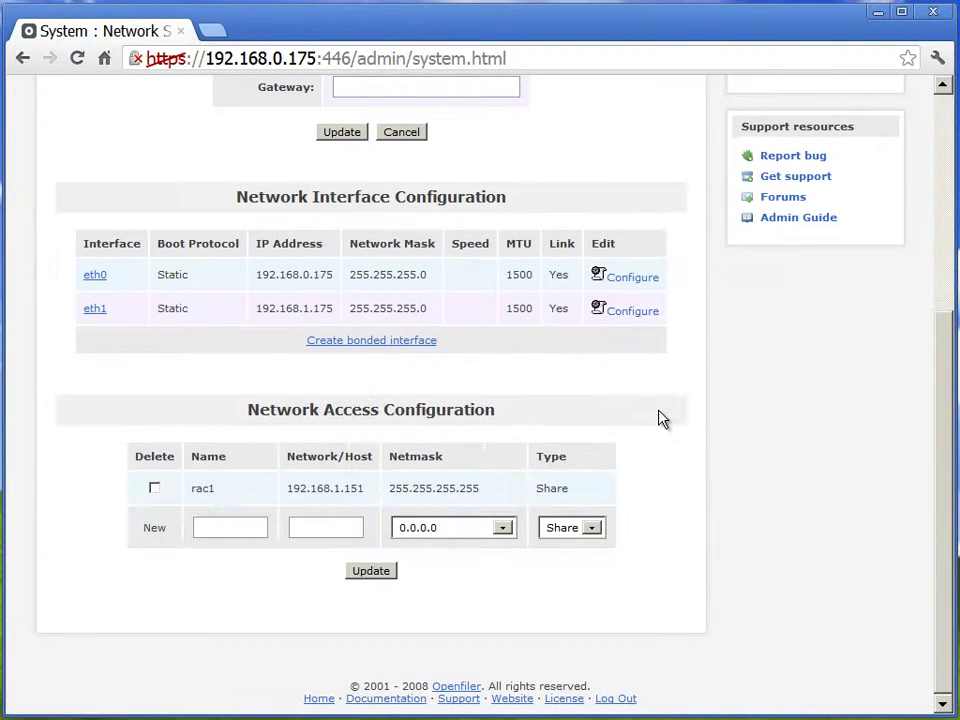
{"action": "left_click", "coordinate": [226, 526]}
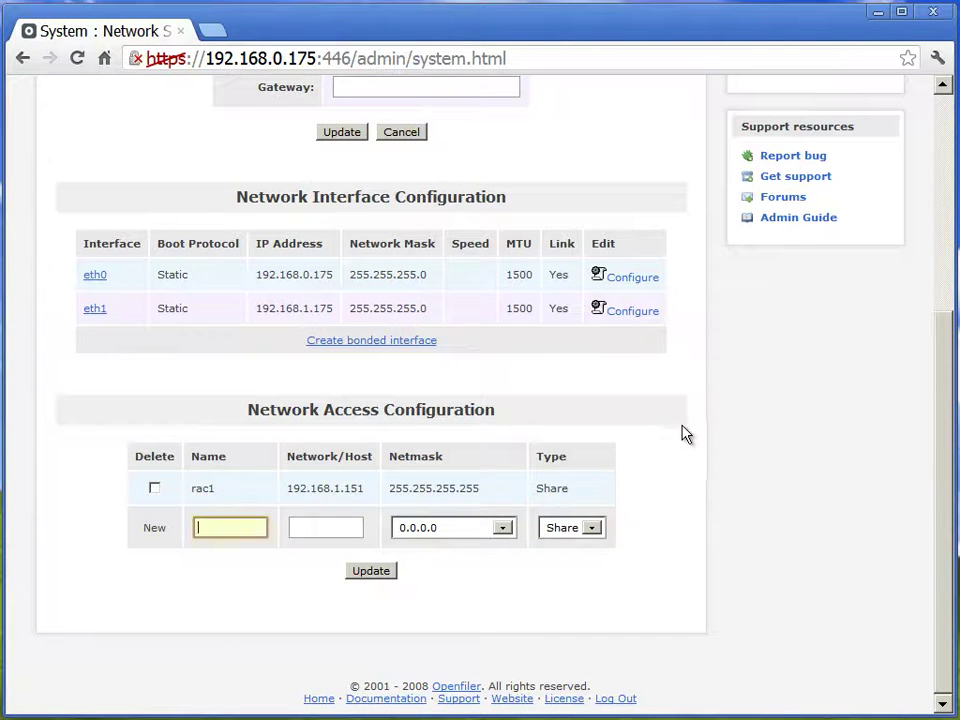
{"action": "type", "text": "rac2"}
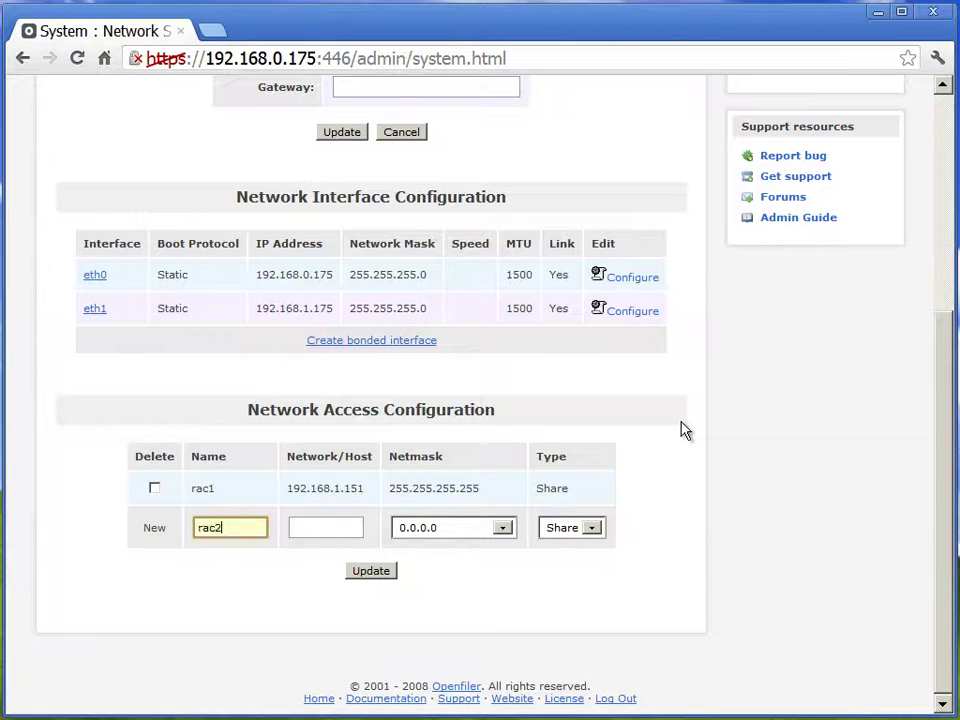
{"action": "key", "text": "Tab"}
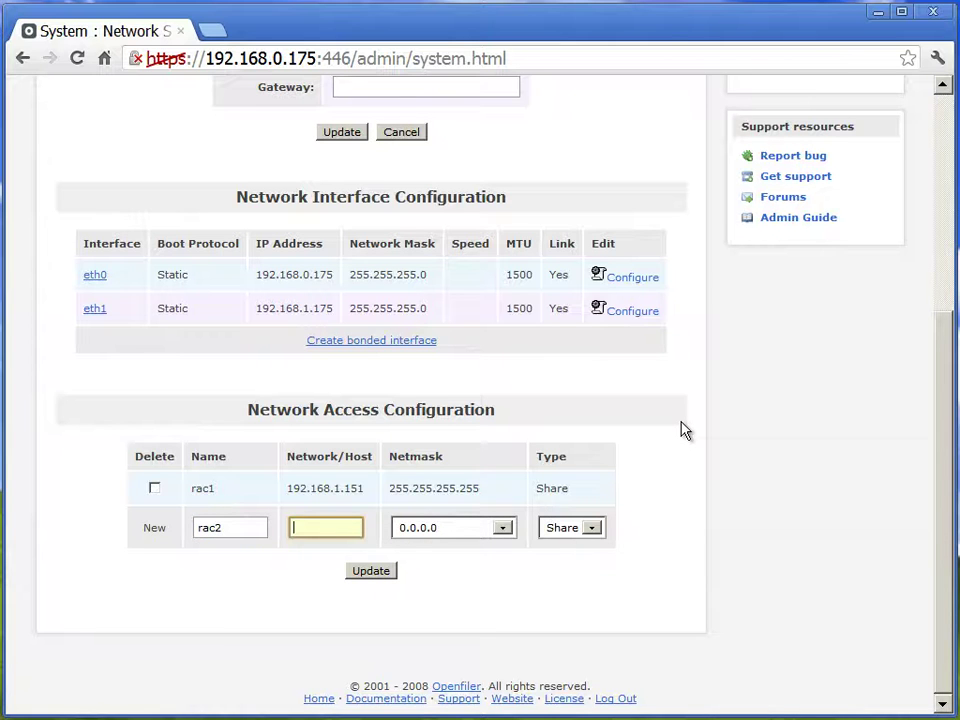
{"action": "type", "text": "192"}
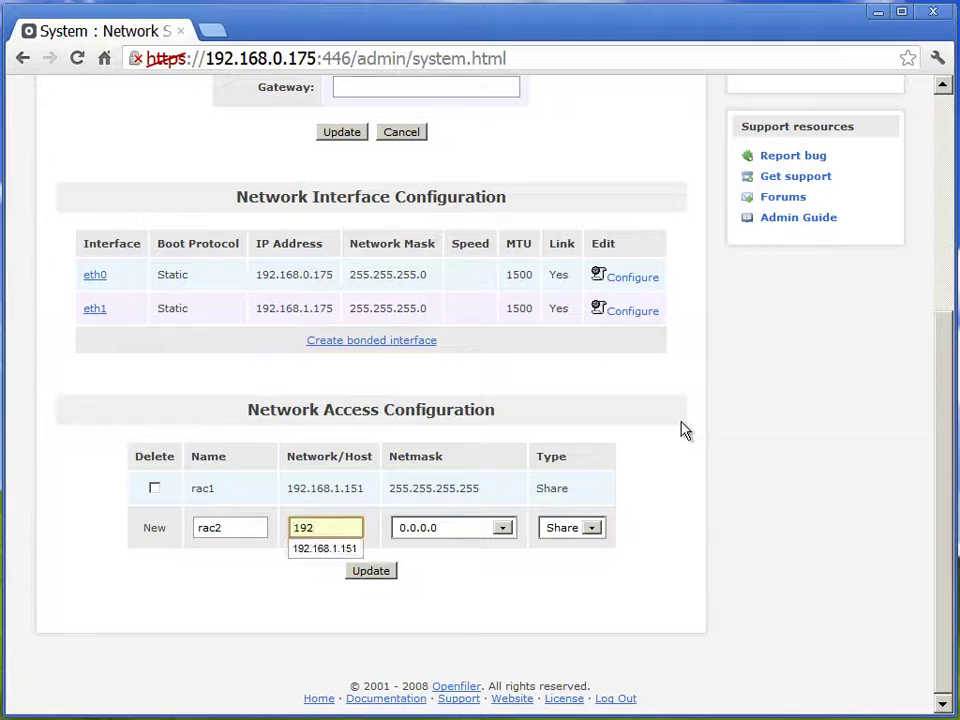
{"action": "type", "text": ".168.1.152"}
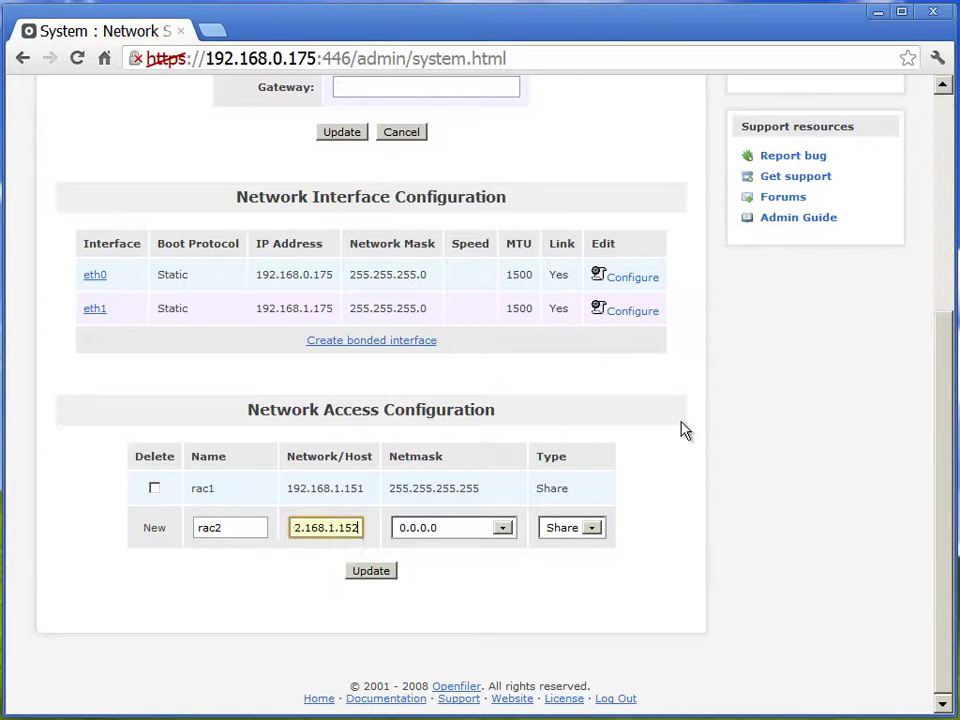
{"action": "key", "text": "Tab"}
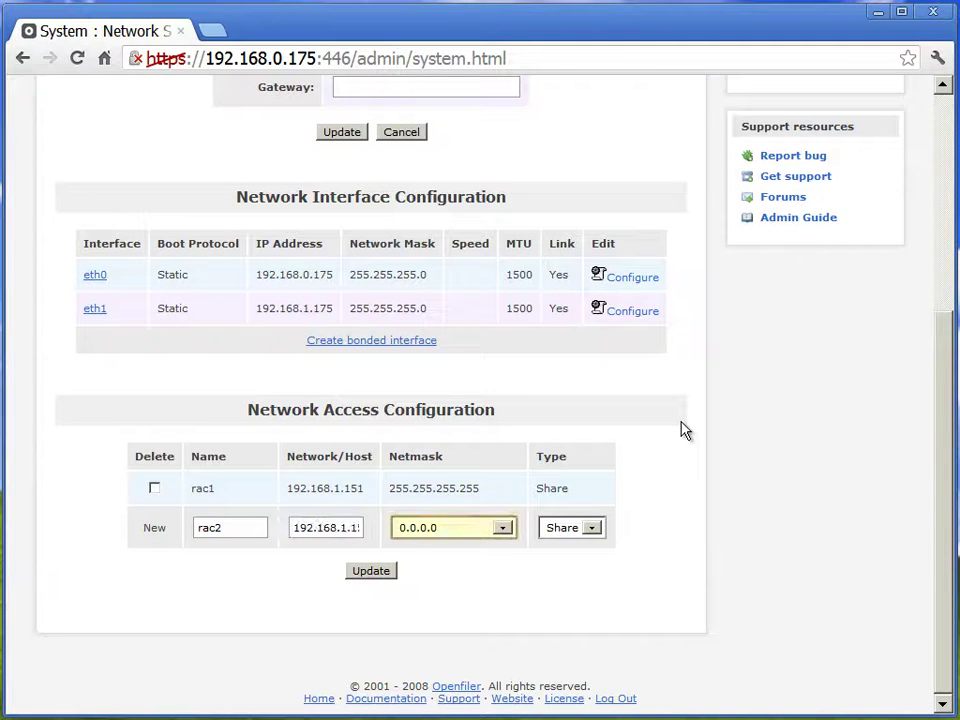
Set the rac2 entry's netmask to 255.255.255.255, save it and check the network access list.
{"action": "key", "text": "2"}
{"action": "key", "text": "2"}
{"action": "key", "text": "2"}
{"action": "key", "text": "2"}
{"action": "key", "text": "2"}
{"action": "key", "text": "2"}
{"action": "key", "text": "2"}
{"action": "key", "text": "2"}
{"action": "key", "text": "2"}
{"action": "key", "text": "2"}
{"action": "key", "text": "2"}
{"action": "key", "text": "2"}
{"action": "key", "text": "2"}
{"action": "key", "text": "2"}
{"action": "key", "text": "2"}
{"action": "key", "text": "2"}
{"action": "key", "text": "2"}
{"action": "key", "text": "2"}
{"action": "key", "text": "2"}
{"action": "key", "text": "2"}
{"action": "key", "text": "2"}
{"action": "key", "text": "2"}
{"action": "key", "text": "2"}
{"action": "key", "text": "2"}
{"action": "key", "text": "2"}
{"action": "key", "text": "2"}
{"action": "key", "text": "2"}
{"action": "key", "text": "2"}
{"action": "key", "text": "2"}
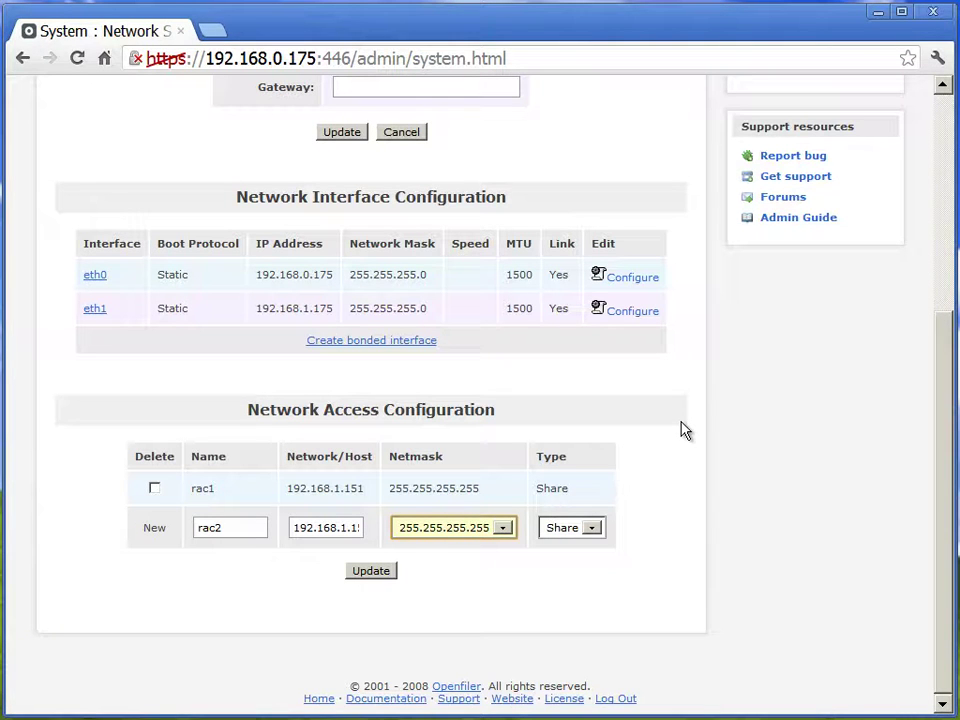
{"action": "left_click", "coordinate": [379, 575]}
{"action": "scroll", "coordinate": [634, 469], "scroll_direction": "down", "scroll_amount": 4}
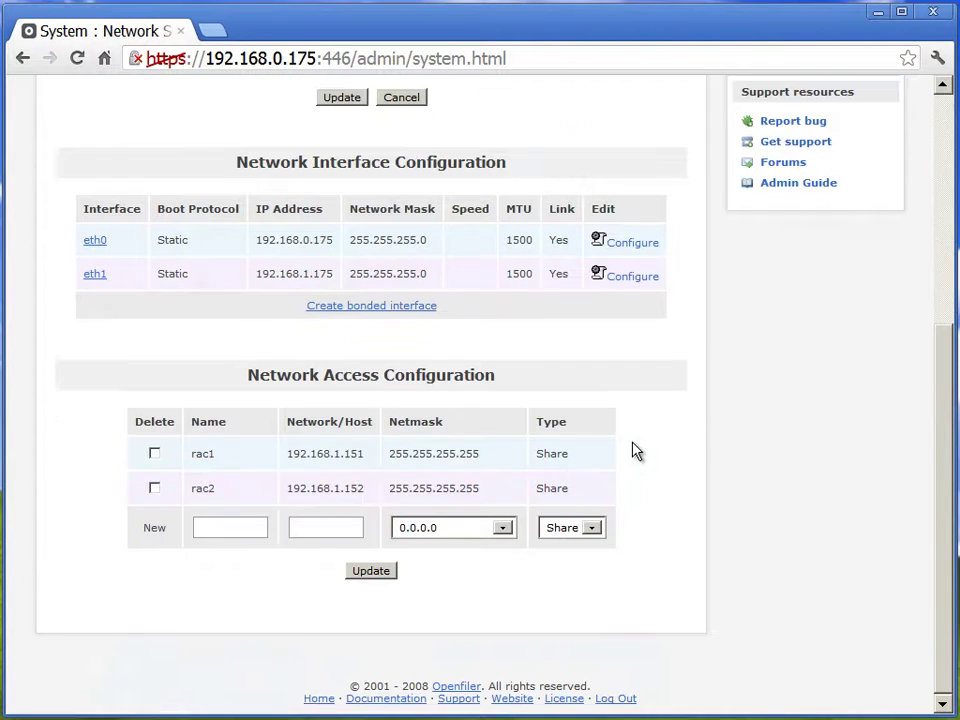
{"action": "left_click_drag", "start_coordinate": [244, 376], "coordinate": [634, 480]}
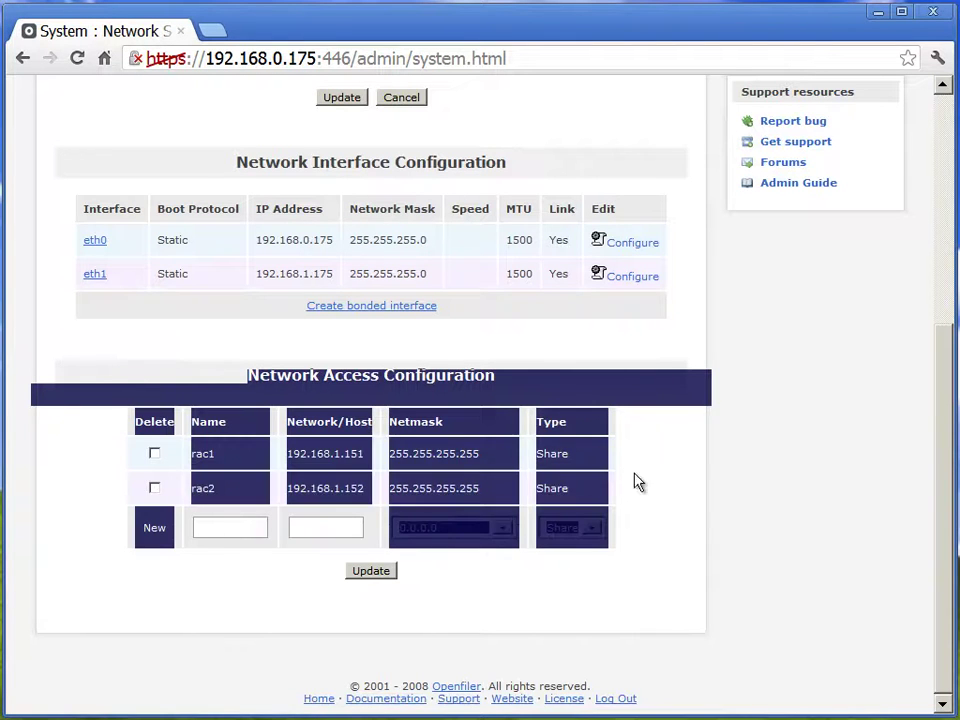
{"action": "left_click", "coordinate": [716, 467]}
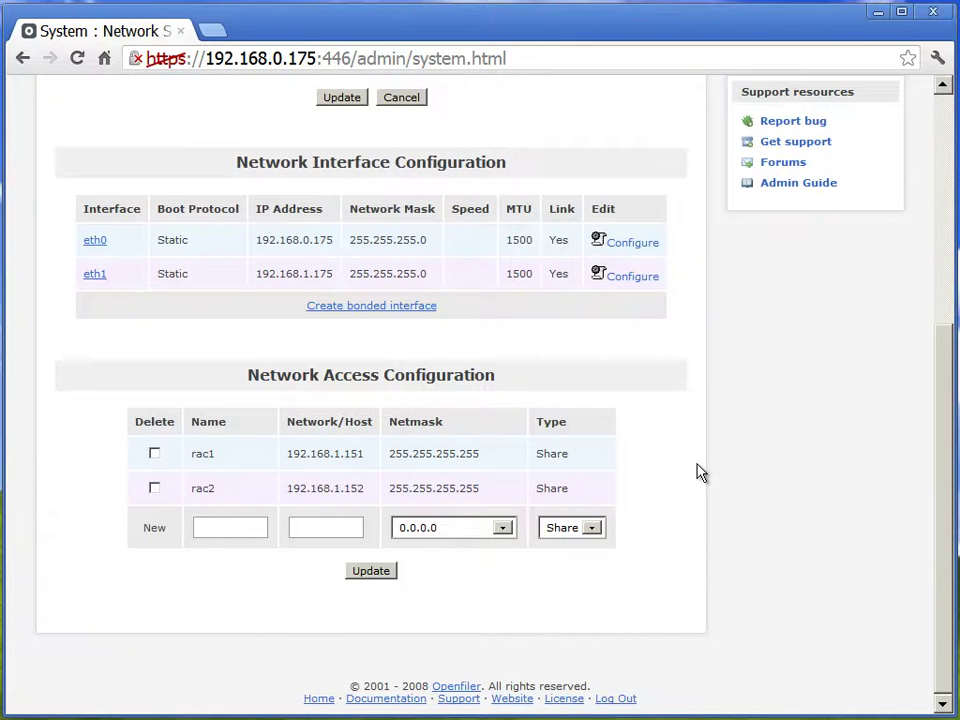
Start creating new physical volumes from the volume groups page and open the partition editor for /dev/sdb.
{"action": "scroll", "coordinate": [700, 472], "scroll_direction": "up", "scroll_amount": 5}
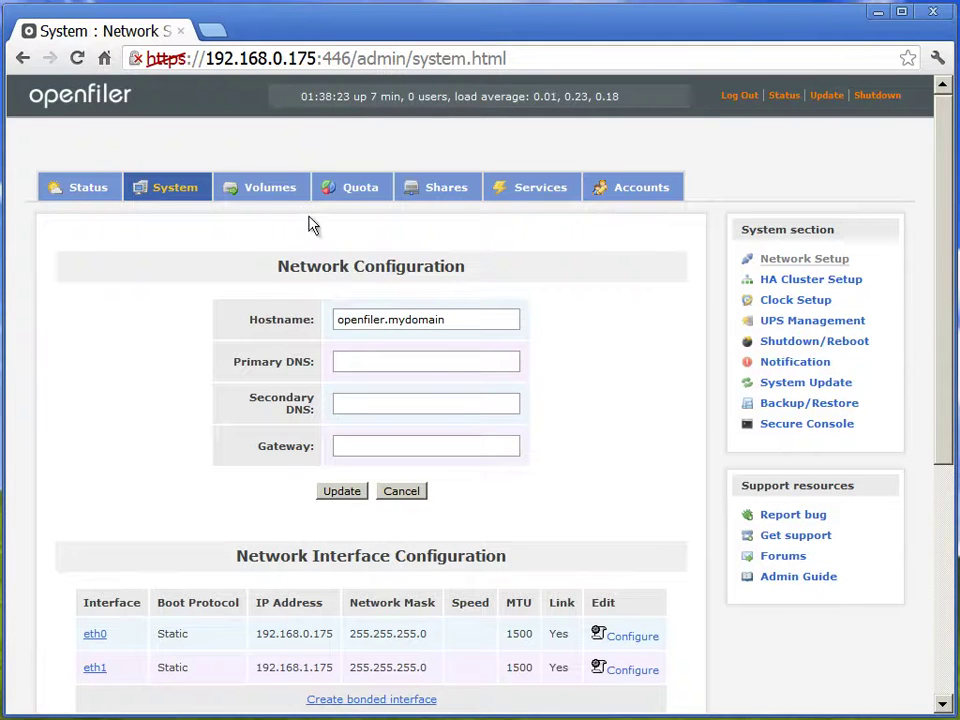
{"action": "left_click", "coordinate": [278, 198]}
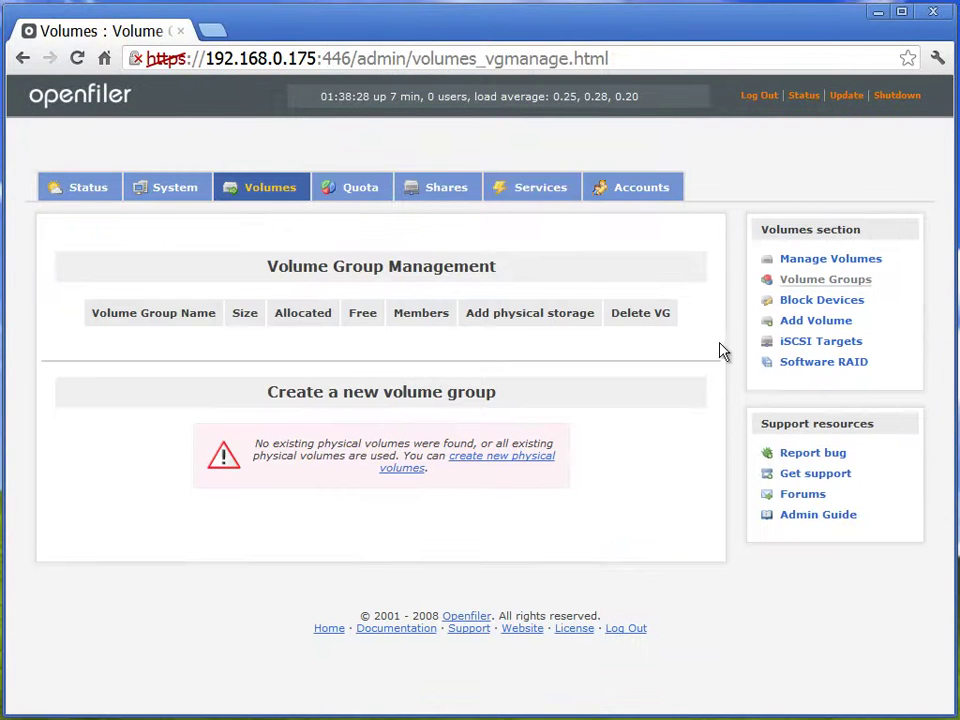
{"action": "left_click", "coordinate": [508, 466]}
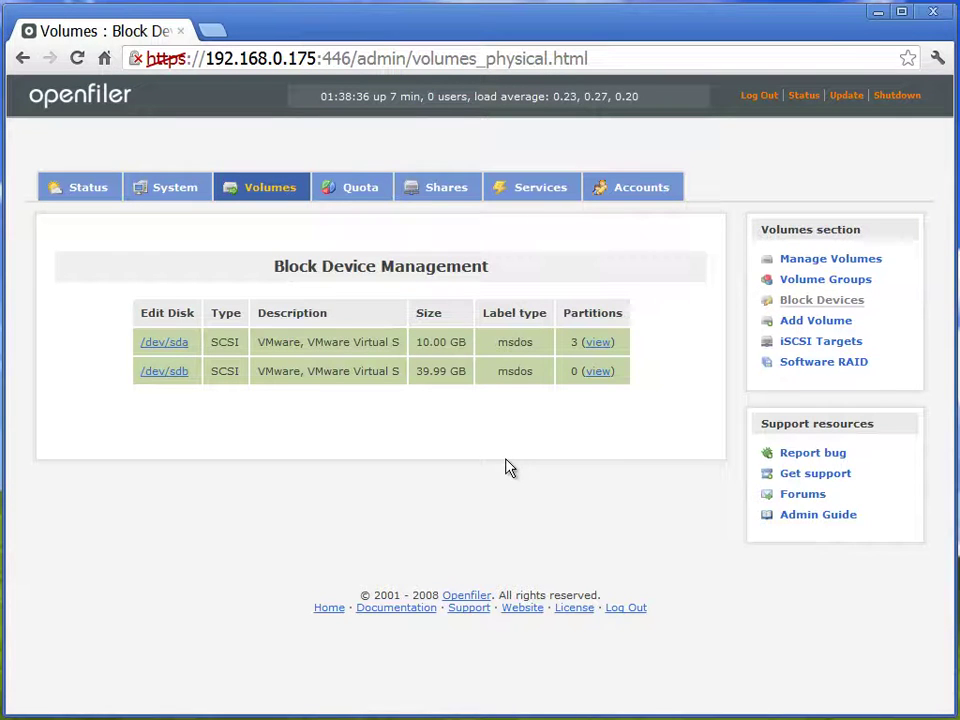
{"action": "left_click", "coordinate": [168, 373]}
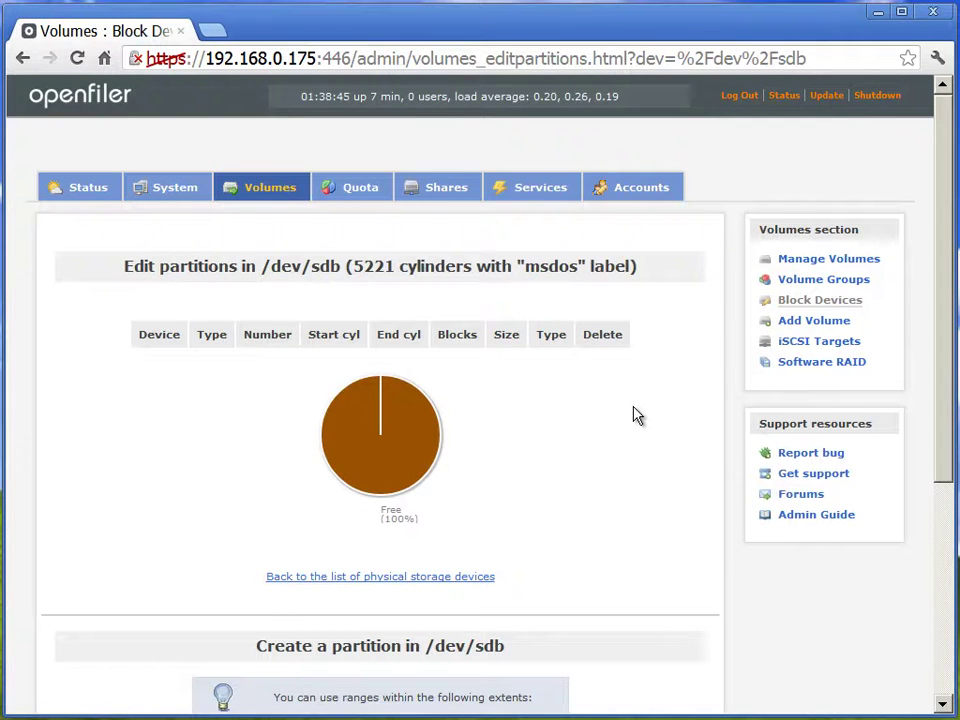
{"action": "scroll", "coordinate": [649, 407], "scroll_direction": "down", "scroll_amount": 1}
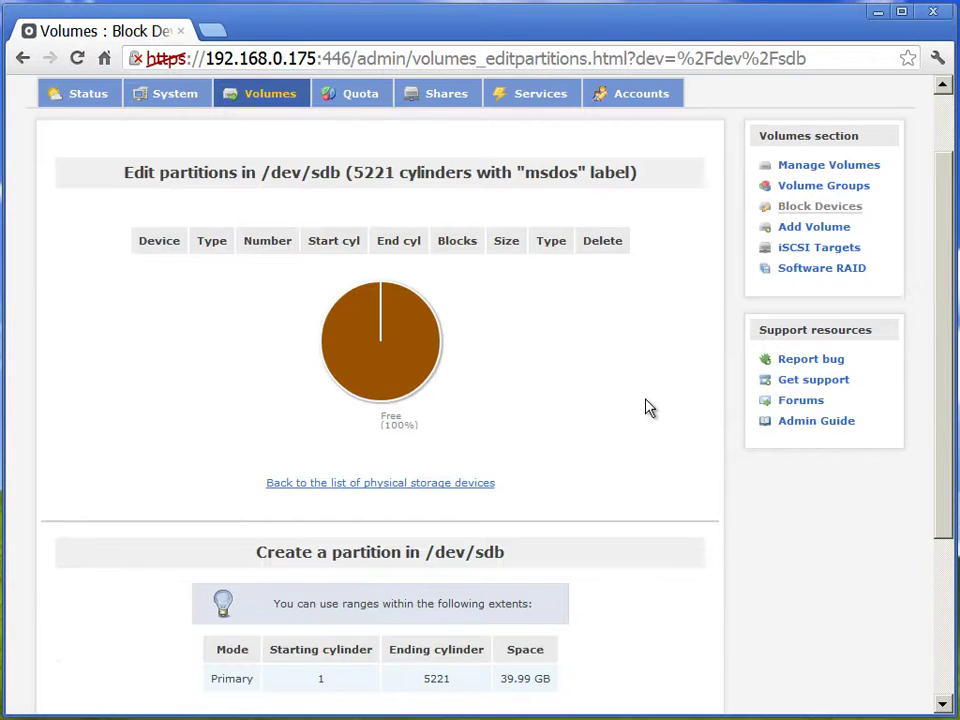
Create a primary partition of type Physical volume on /dev/sdb, spanning cylinders 1 to 5221, and check the partition table.
{"action": "scroll", "coordinate": [649, 407], "scroll_direction": "down", "scroll_amount": 3}
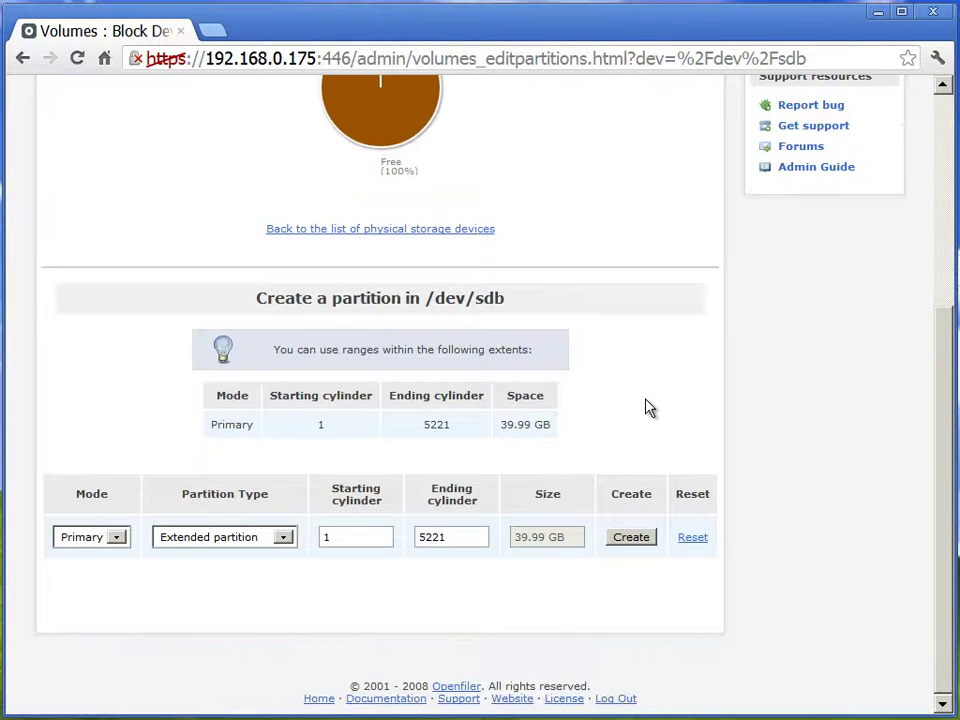
{"action": "left_click", "coordinate": [290, 539]}
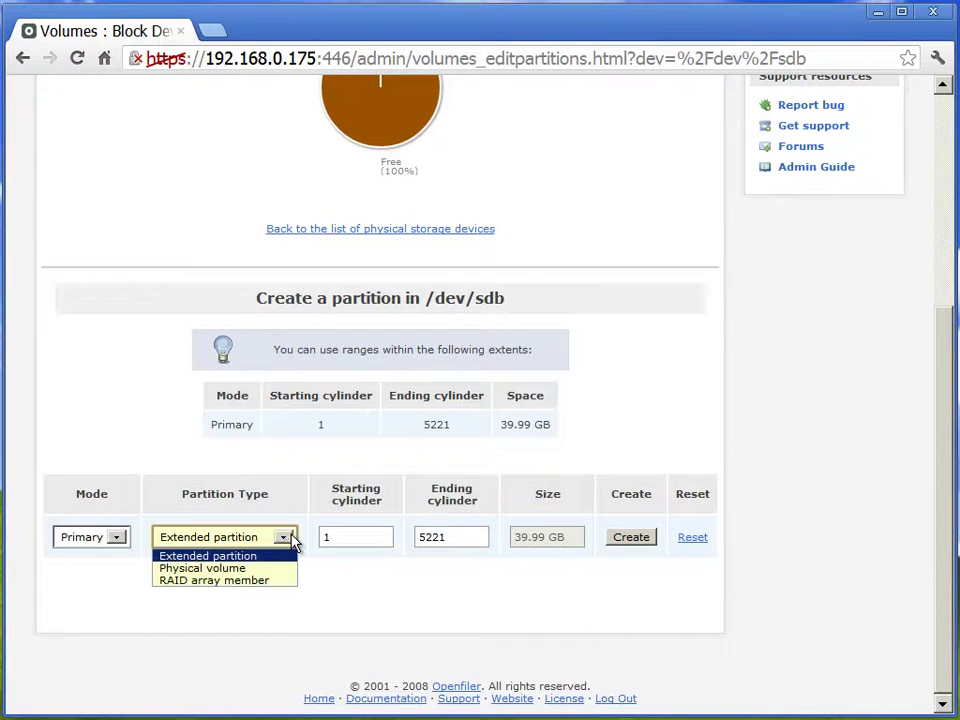
{"action": "left_click", "coordinate": [249, 570]}
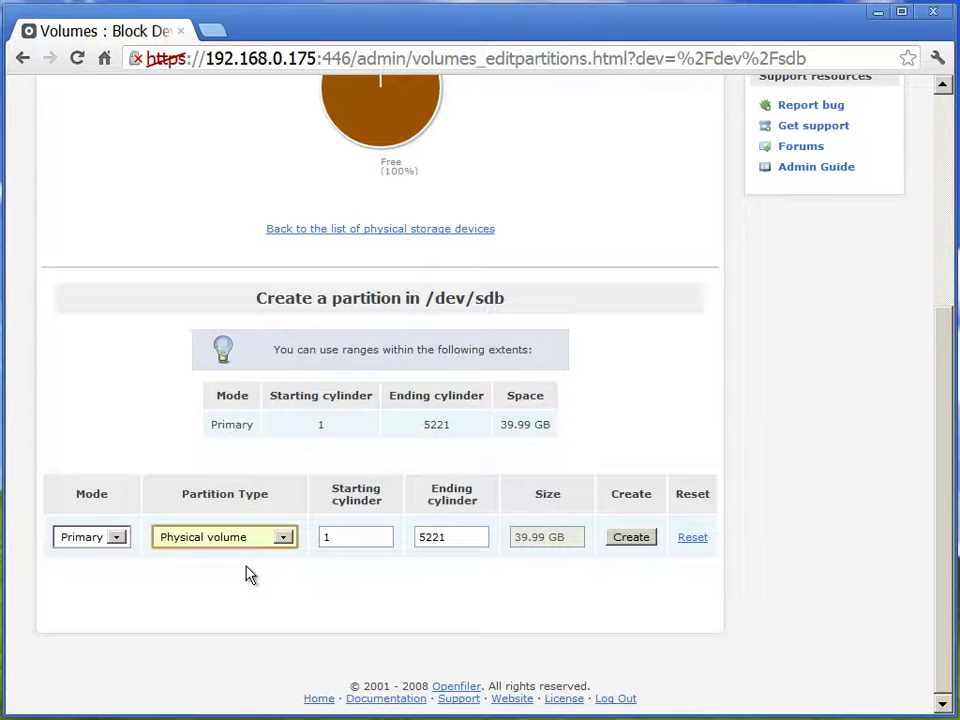
{"action": "left_click", "coordinate": [572, 541]}
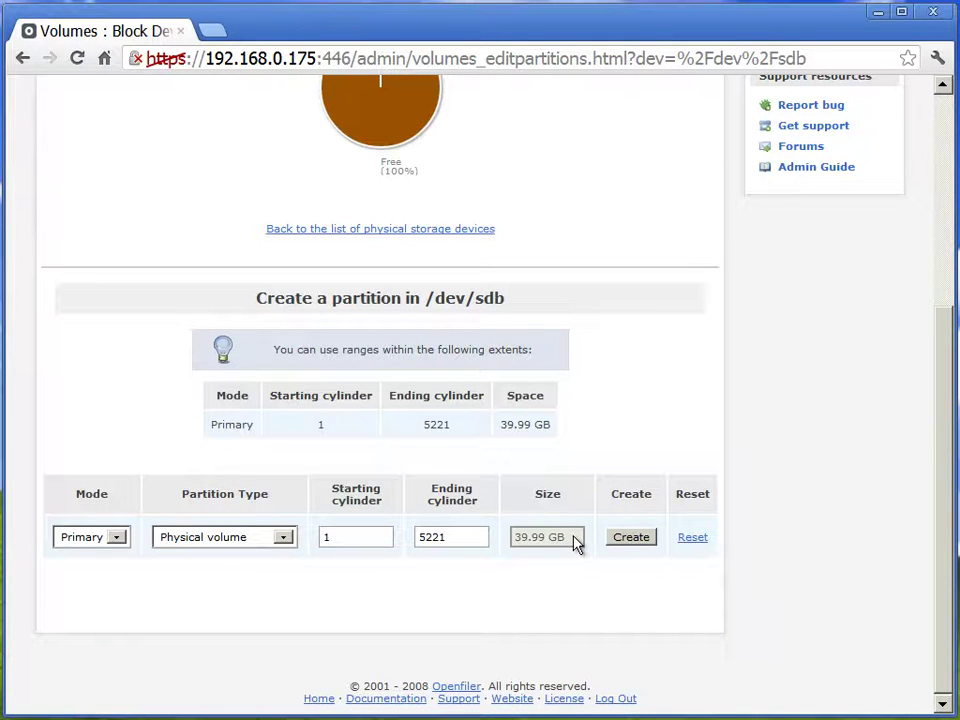
{"action": "left_click", "coordinate": [287, 539]}
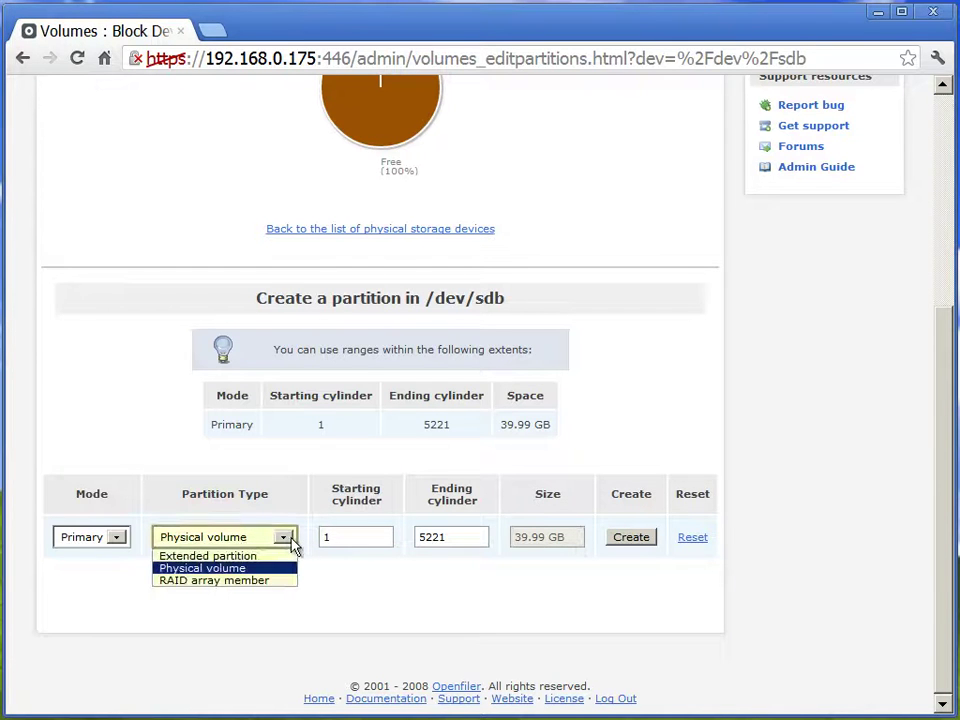
{"action": "left_click", "coordinate": [291, 541]}
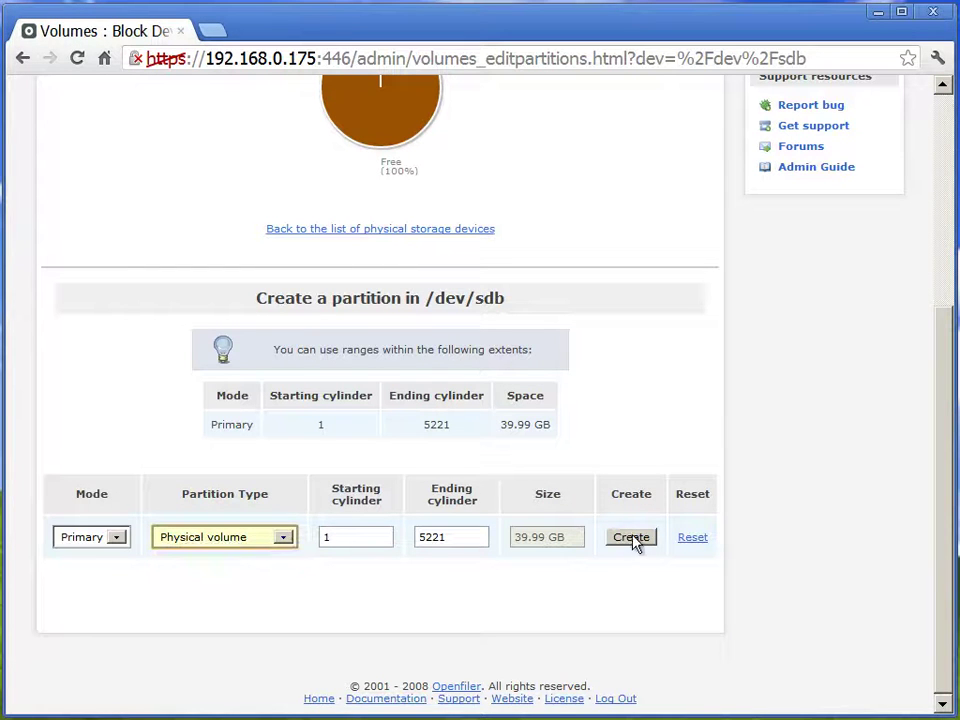
{"action": "left_click", "coordinate": [567, 540]}
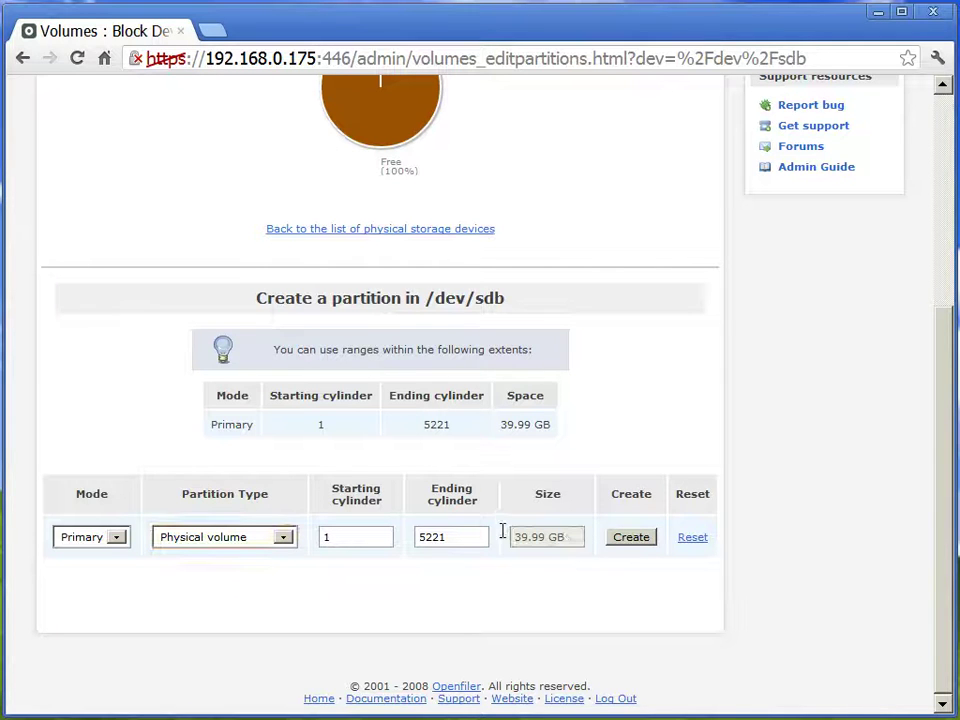
{"action": "left_click", "coordinate": [631, 541]}
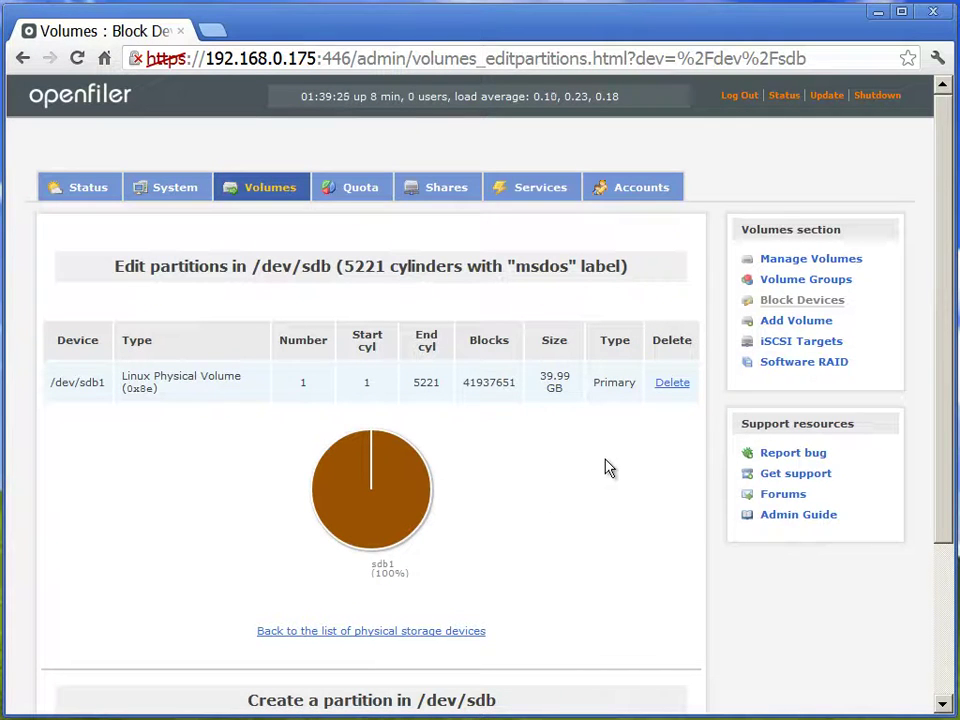
{"action": "scroll", "coordinate": [604, 467], "scroll_direction": "down", "scroll_amount": 2}
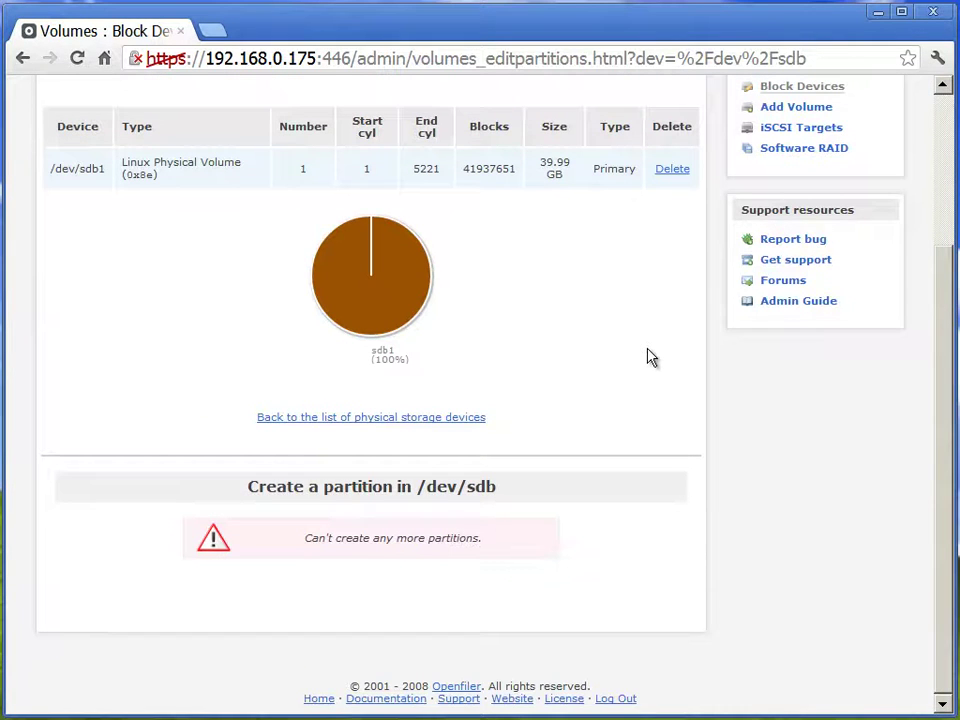
{"action": "scroll", "coordinate": [647, 357], "scroll_direction": "up", "scroll_amount": 2}
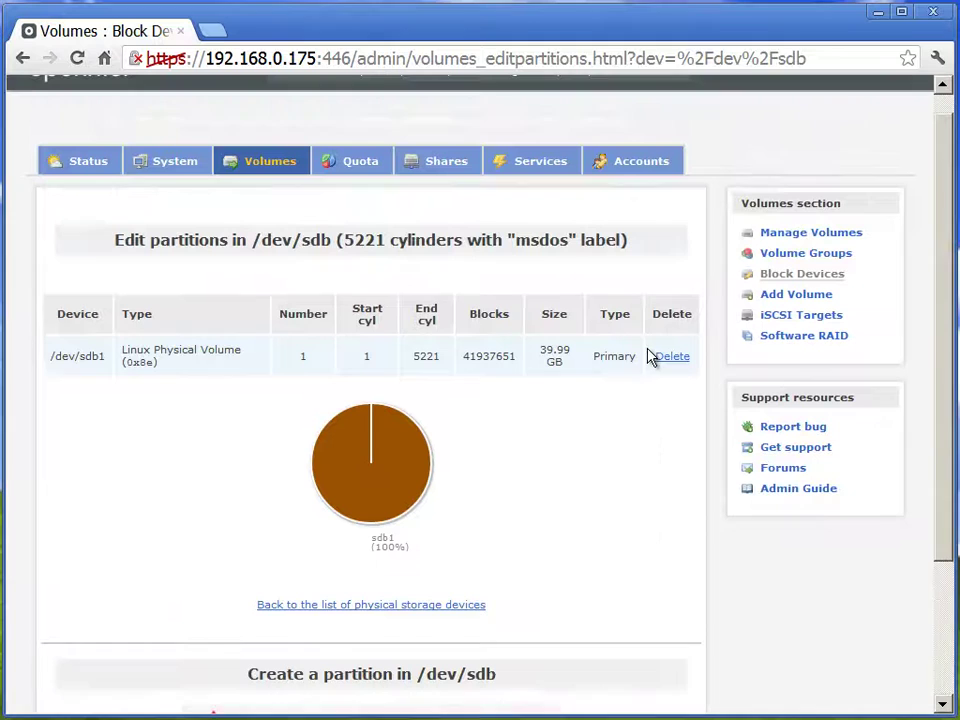
Create a volume group named racstore from the physical volume /dev/sdb1 and check its member physical volumes.
{"action": "left_click", "coordinate": [810, 262]}
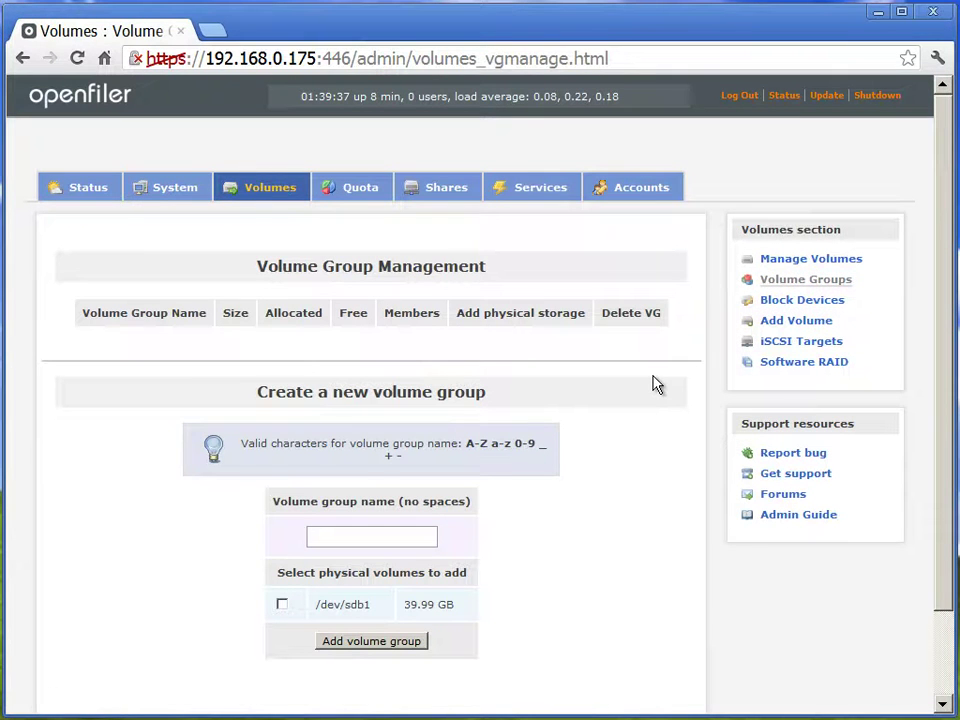
{"action": "left_click", "coordinate": [382, 531]}
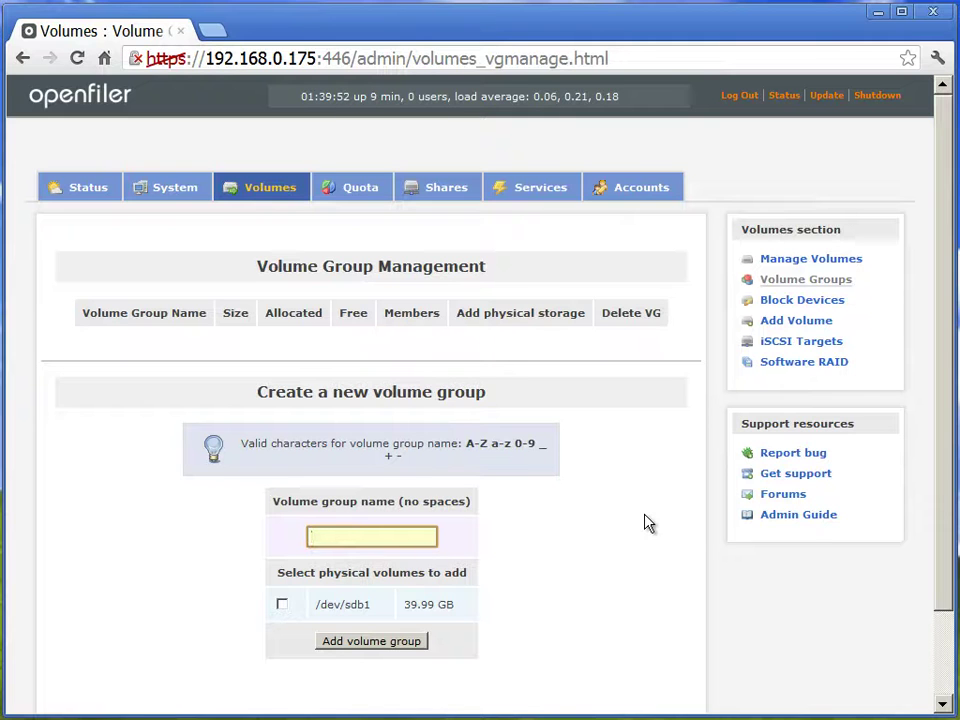
{"action": "type", "text": "racstore"}
{"action": "left_click", "coordinate": [281, 605]}
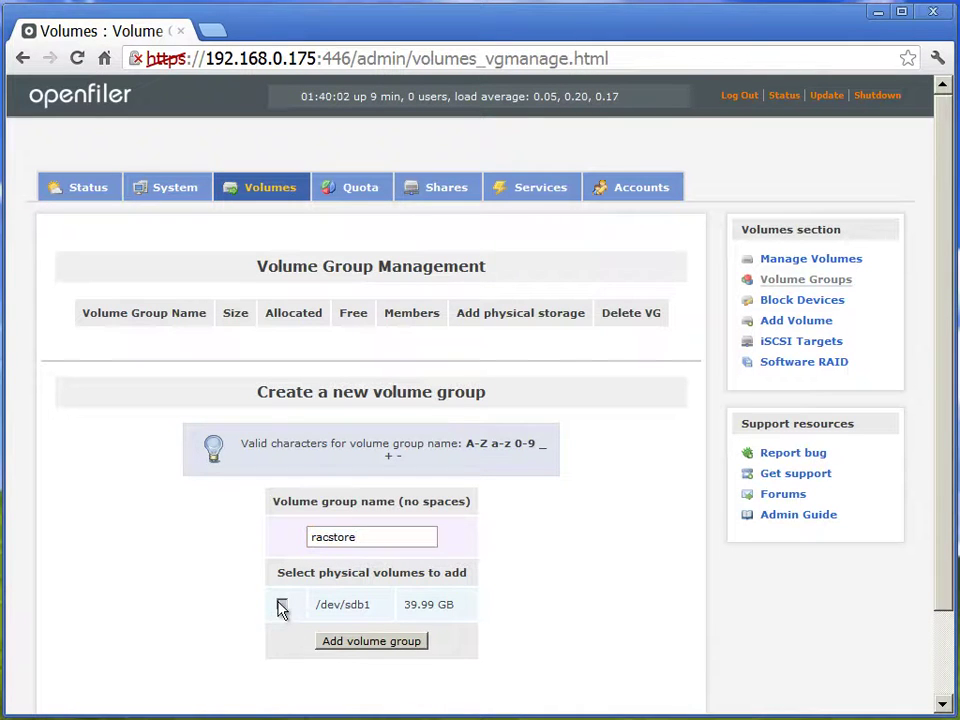
{"action": "left_click", "coordinate": [412, 642]}
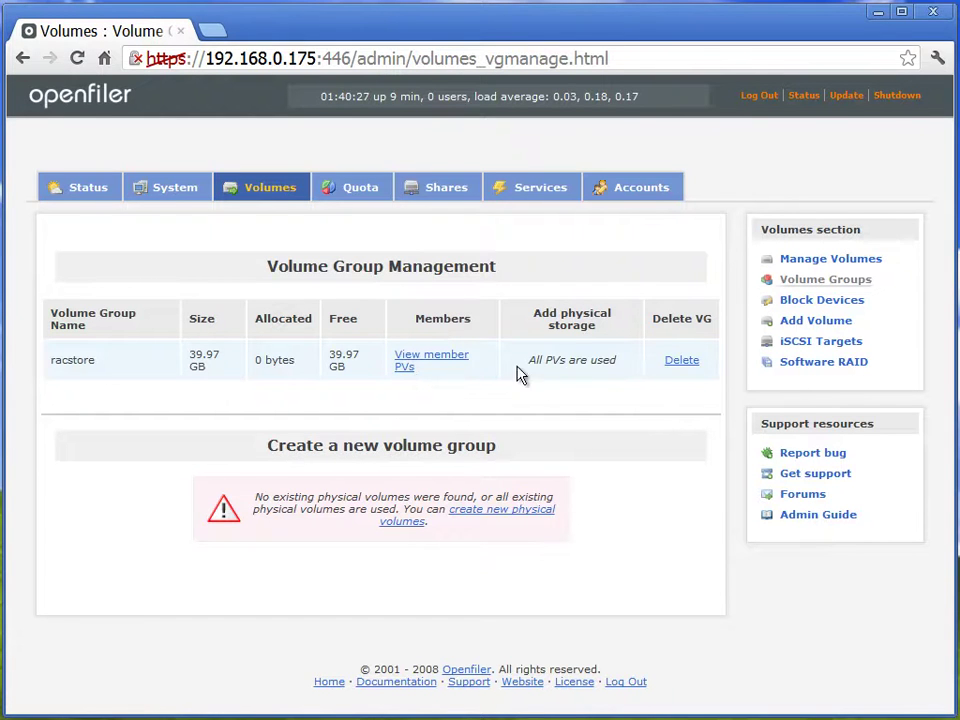
{"action": "left_click", "coordinate": [418, 360]}
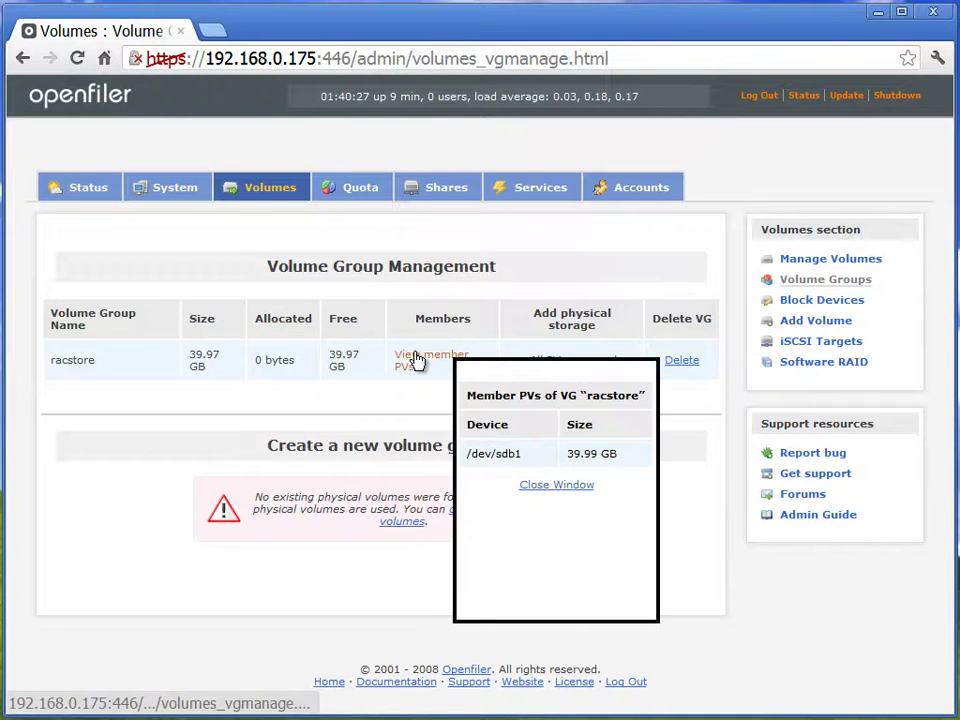
{"action": "left_click", "coordinate": [548, 486]}
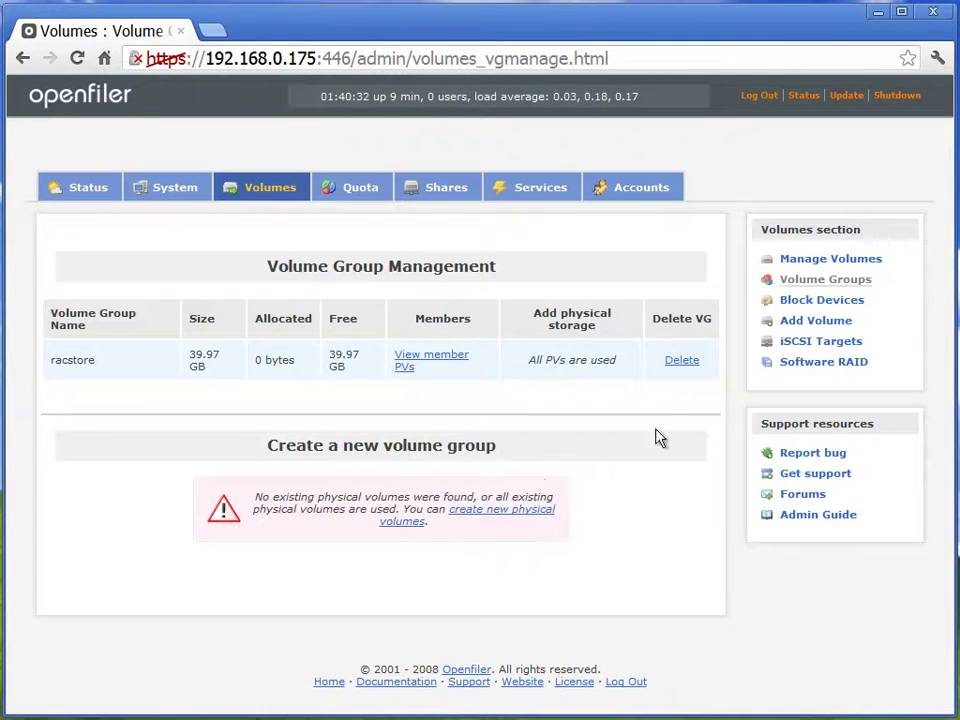
Start adding a volume in the racstore group, named ocr with the description "oracle cluster registry".
{"action": "left_click", "coordinate": [838, 330]}
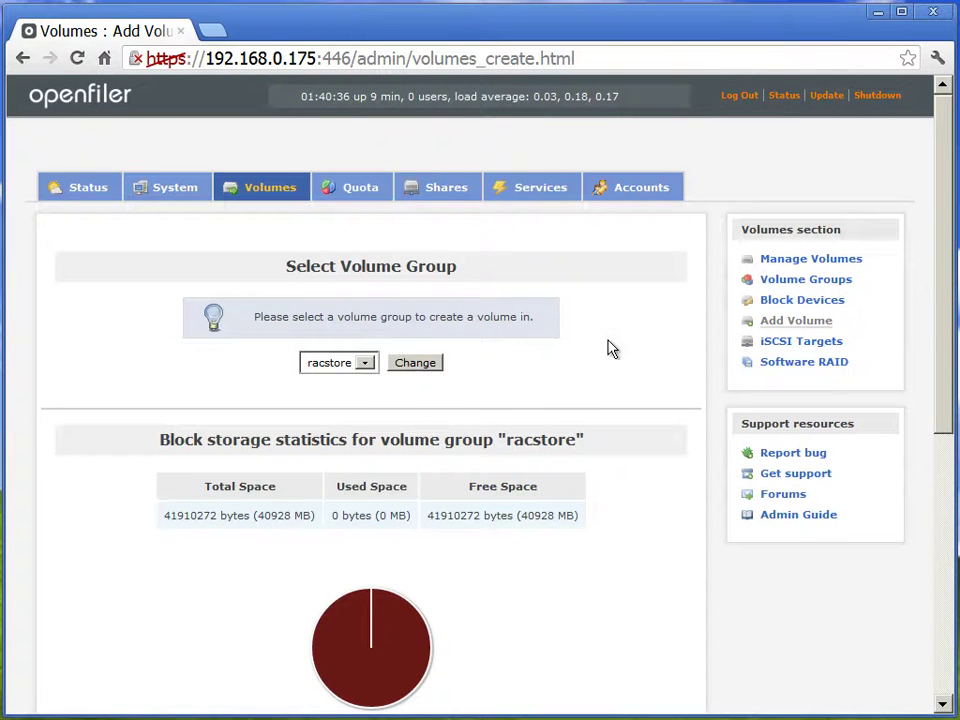
{"action": "left_click", "coordinate": [366, 363]}
{"action": "left_click", "coordinate": [366, 364]}
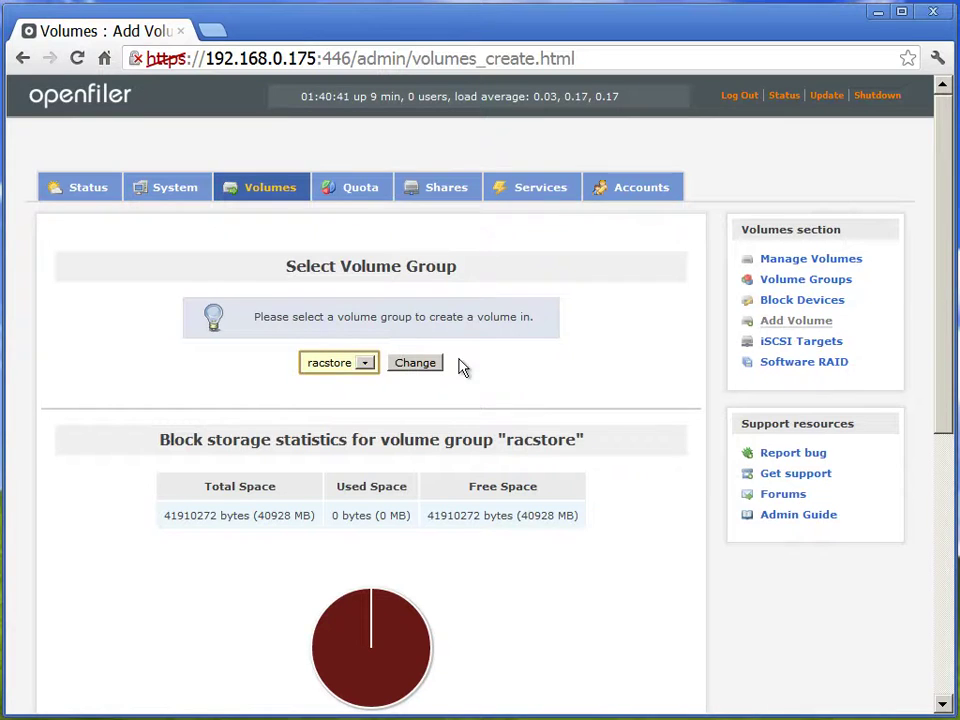
{"action": "scroll", "coordinate": [590, 360], "scroll_direction": "down", "scroll_amount": 5}
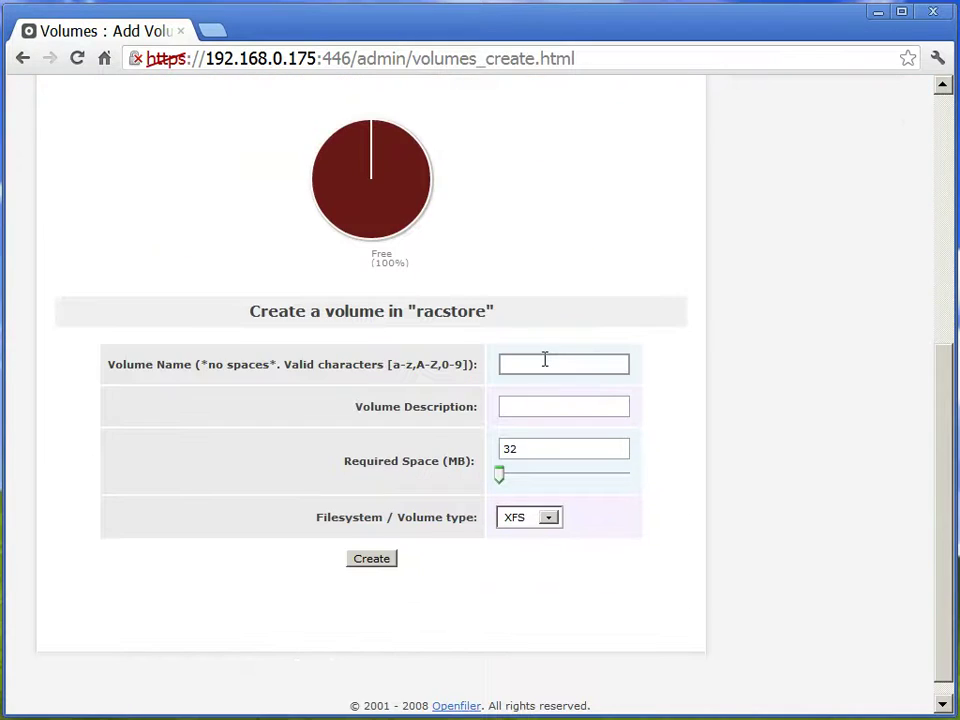
{"action": "left_click", "coordinate": [544, 360]}
{"action": "type", "text": "ocr"}
{"action": "key", "text": "Tab"}
{"action": "type", "text": "or"}
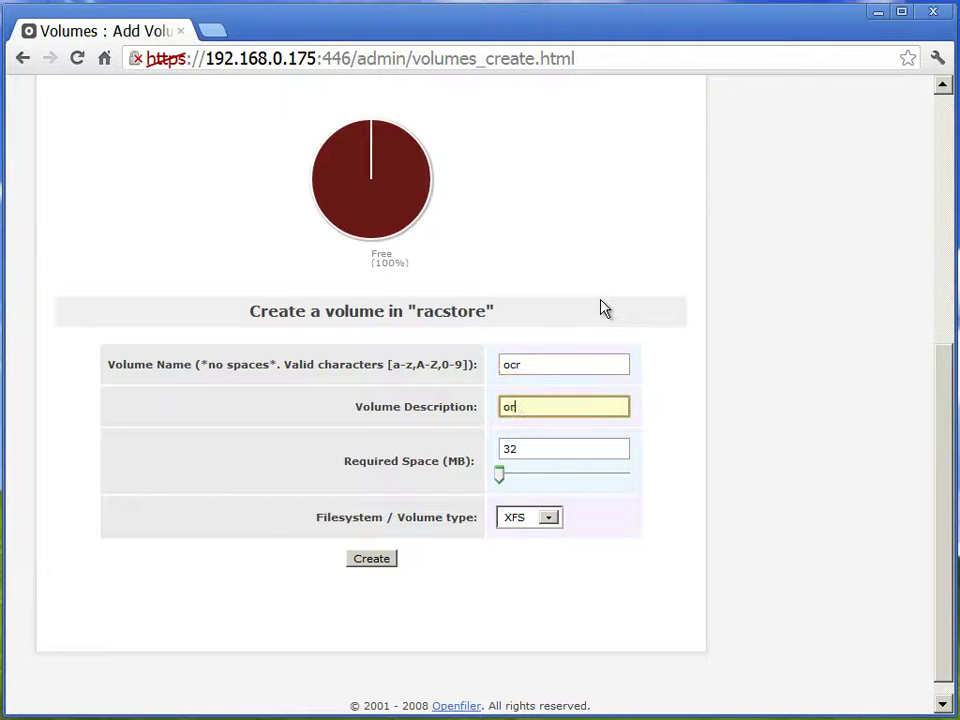
{"action": "type", "text": "acle cluster registry"}
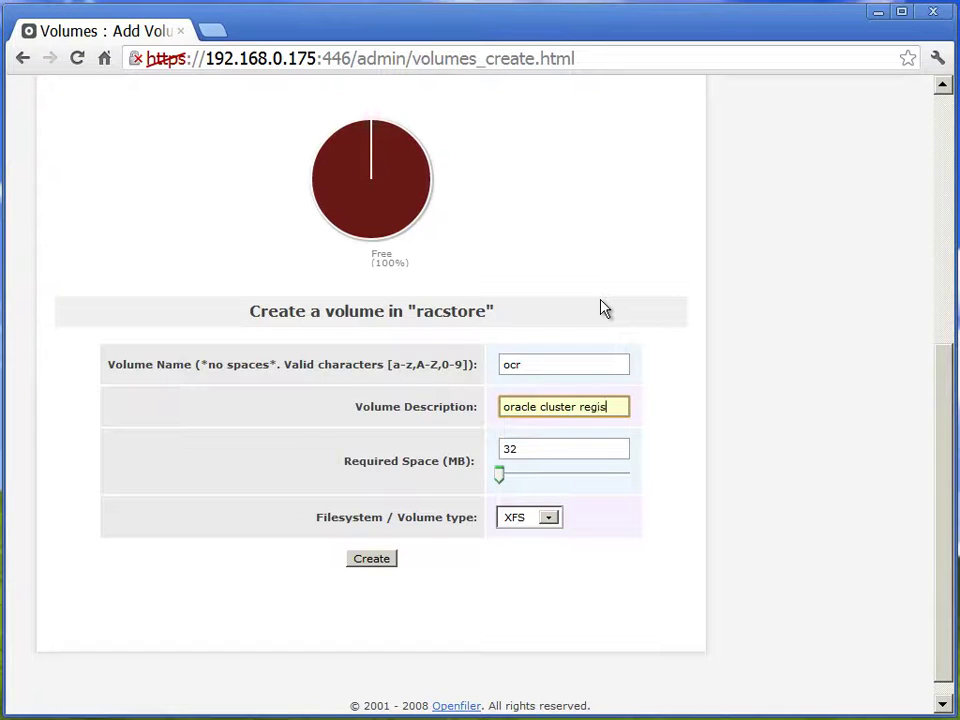
{"action": "key", "text": "Tab"}
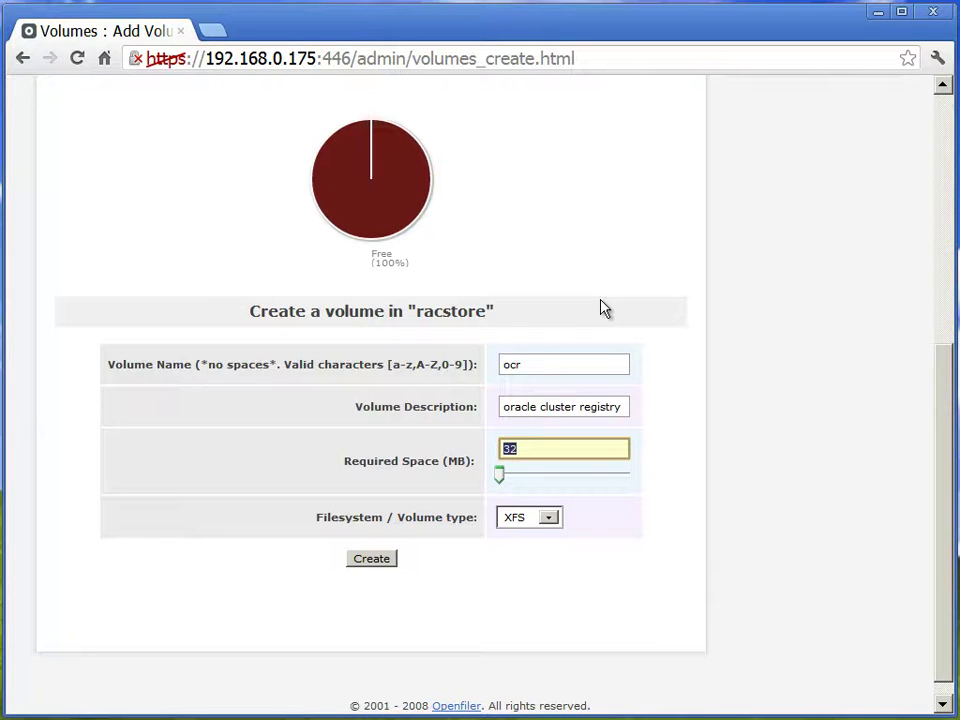
Set the ocr volume's required space to 2048 MB and its type to iSCSI, create it and check the volume list.
{"action": "type", "text": "2048"}
{"action": "key", "text": "Tab"}
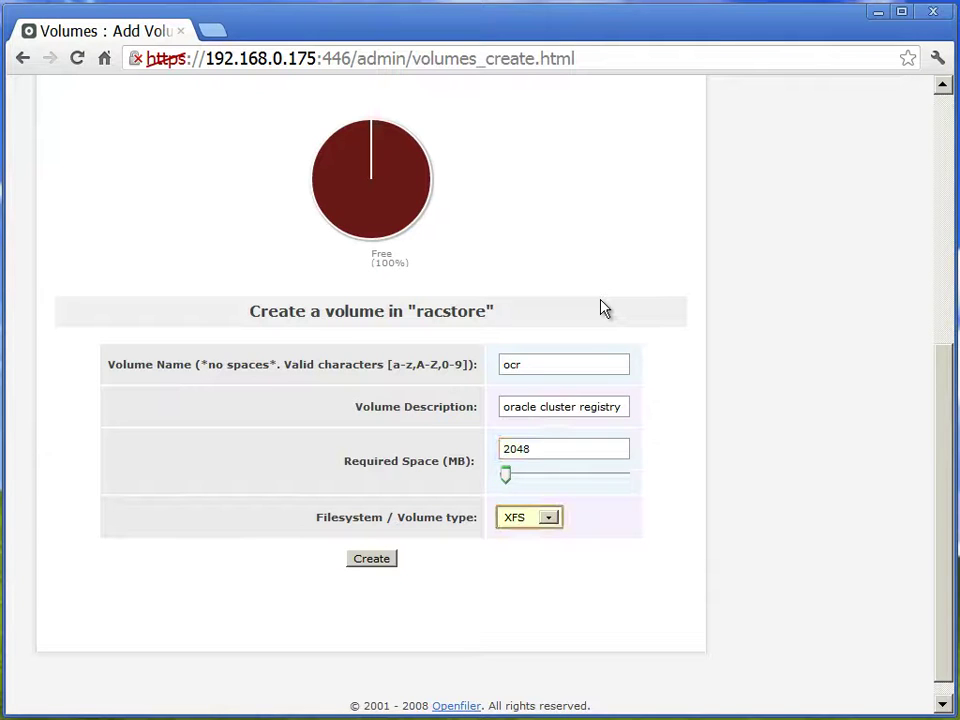
{"action": "left_click", "coordinate": [550, 521]}
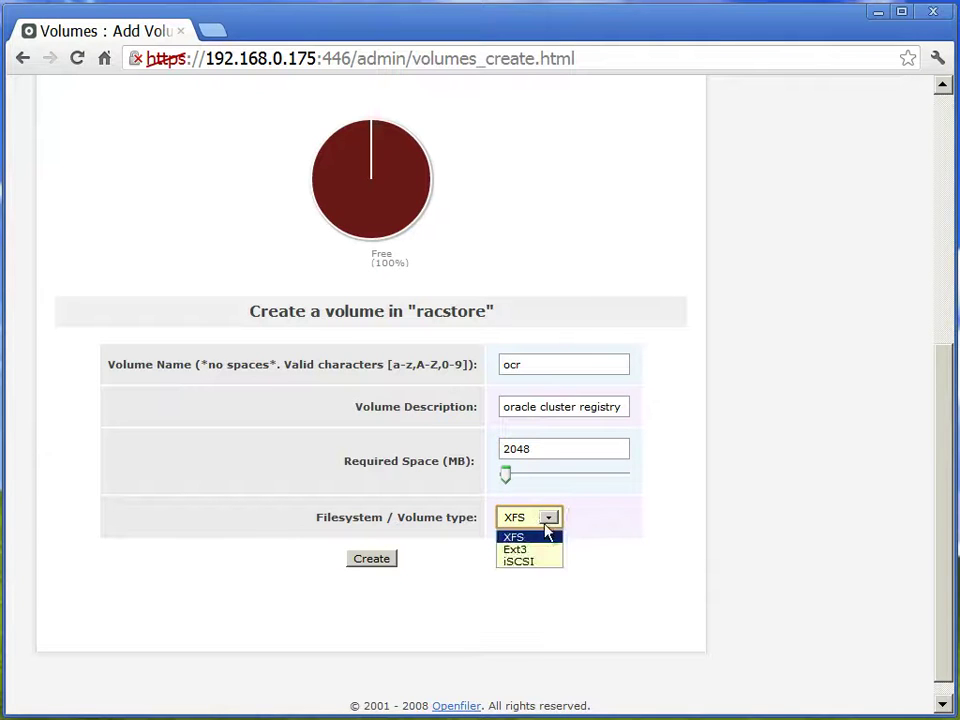
{"action": "left_click", "coordinate": [518, 565]}
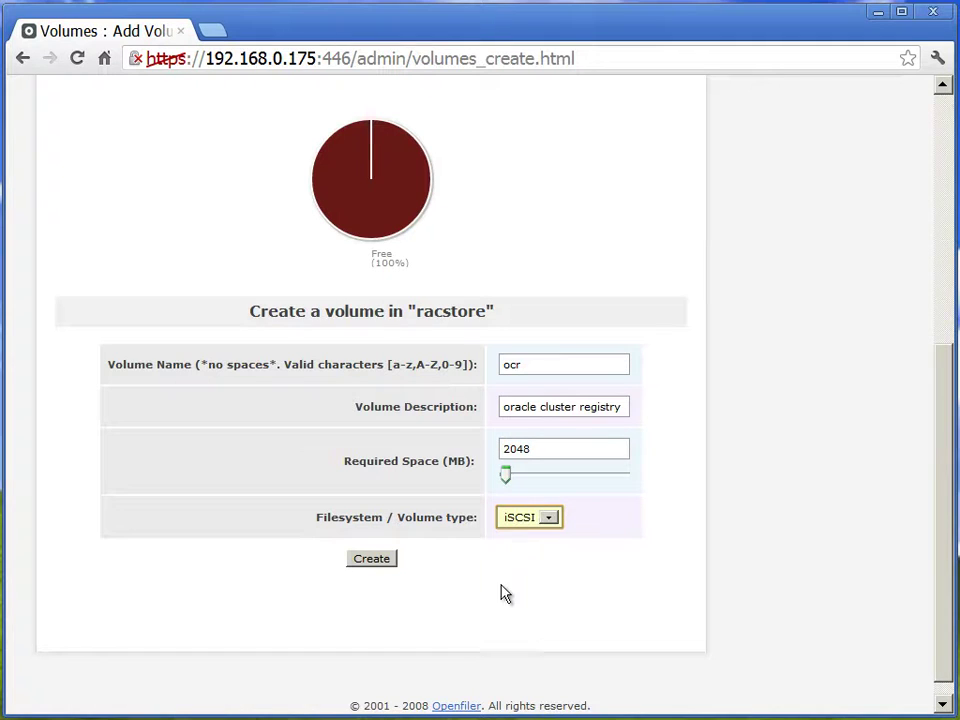
{"action": "left_click", "coordinate": [376, 564]}
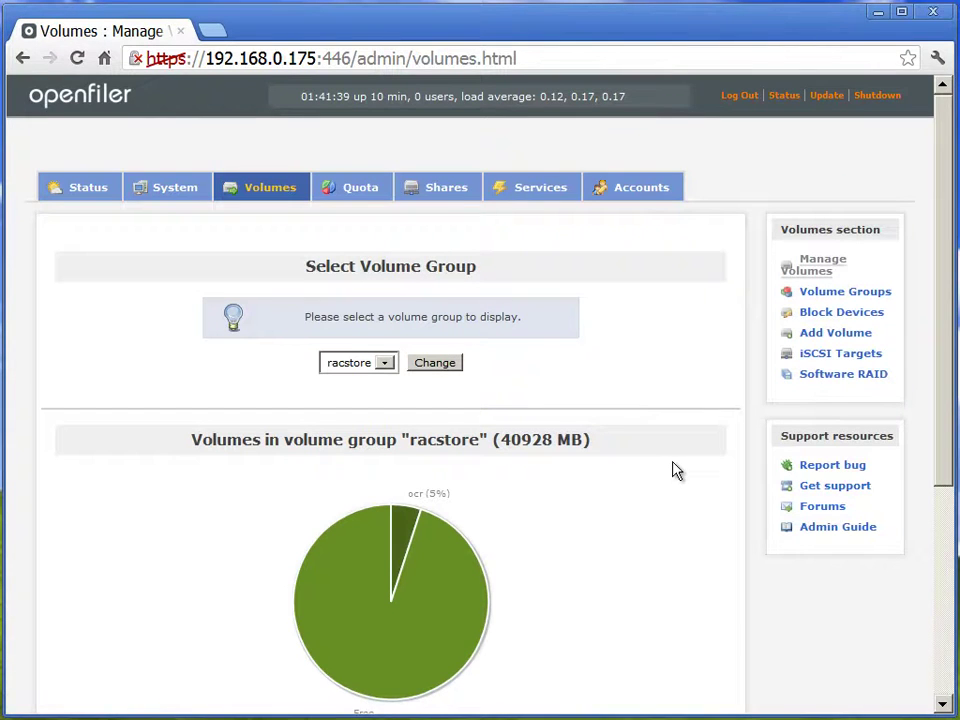
{"action": "scroll", "coordinate": [668, 472], "scroll_direction": "down", "scroll_amount": 3}
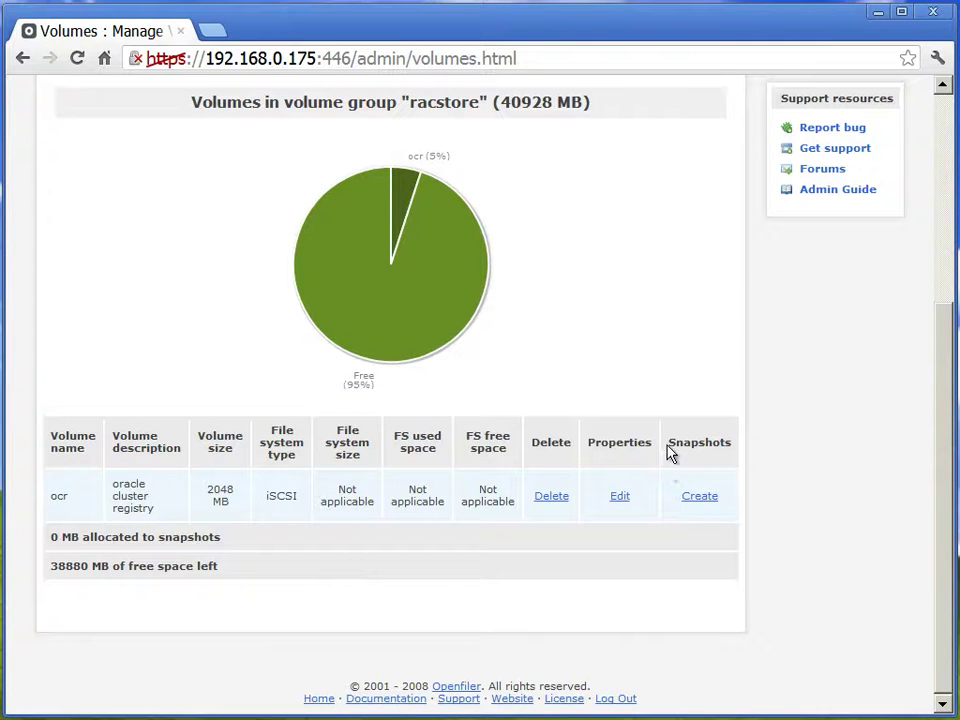
{"action": "scroll", "coordinate": [718, 362], "scroll_direction": "up", "scroll_amount": 3}
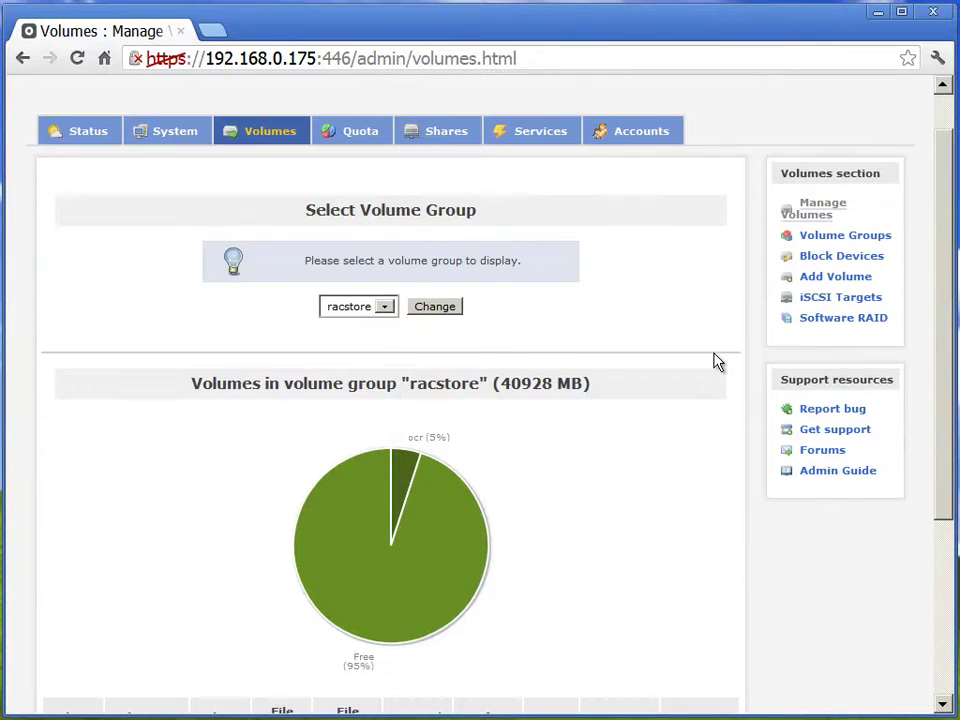
Start adding another volume in the racstore group, named data1 with the description "oracle data".
{"action": "left_click", "coordinate": [842, 279]}
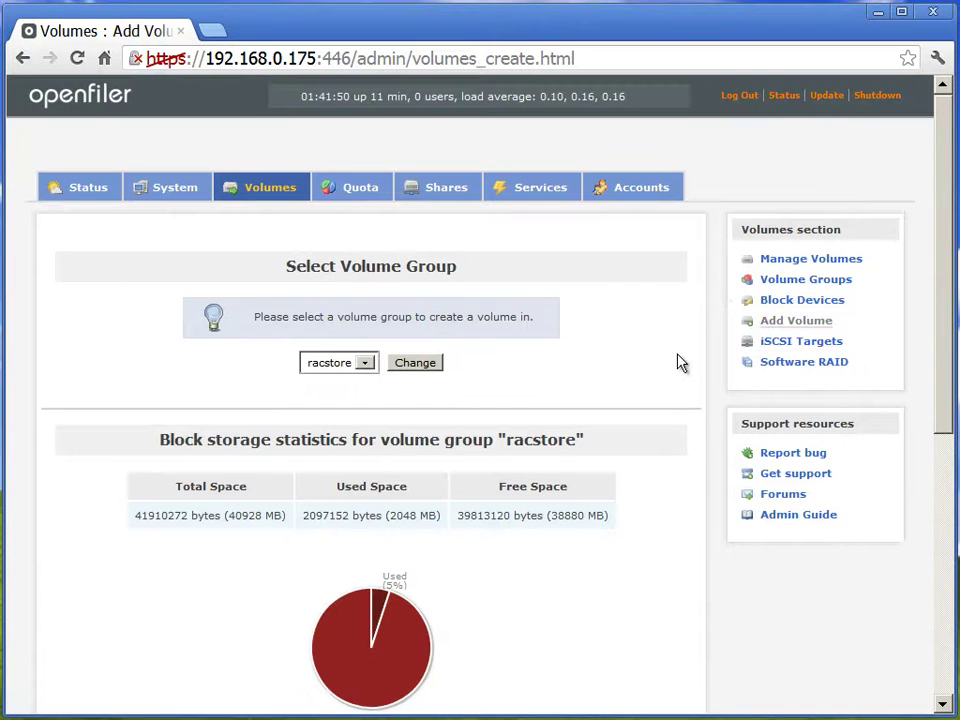
{"action": "scroll", "coordinate": [677, 364], "scroll_direction": "down", "scroll_amount": 5}
{"action": "scroll", "coordinate": [677, 364], "scroll_direction": "down", "scroll_amount": 1}
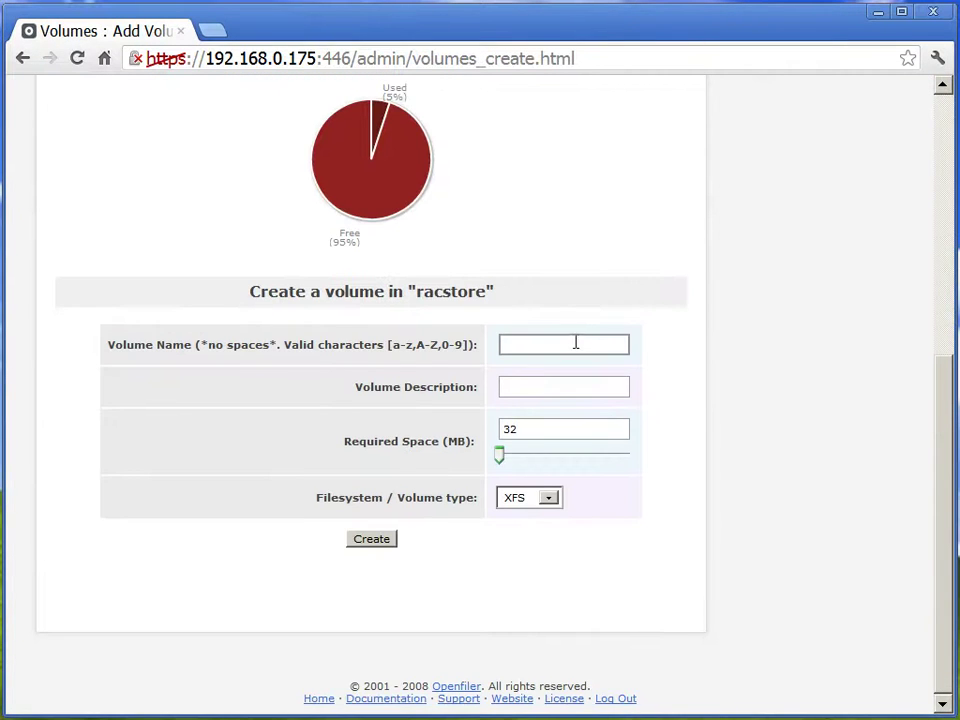
{"action": "left_click", "coordinate": [580, 341]}
{"action": "type", "text": "data1"}
{"action": "key", "text": "Tab"}
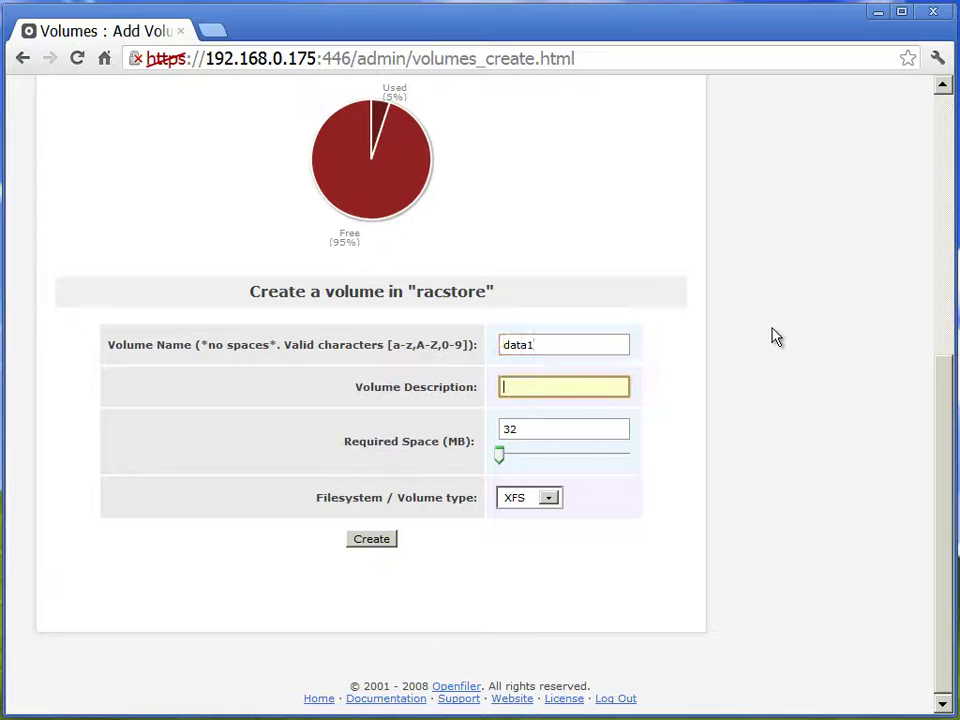
{"action": "type", "text": "oracle data"}
{"action": "key", "text": "Tab"}
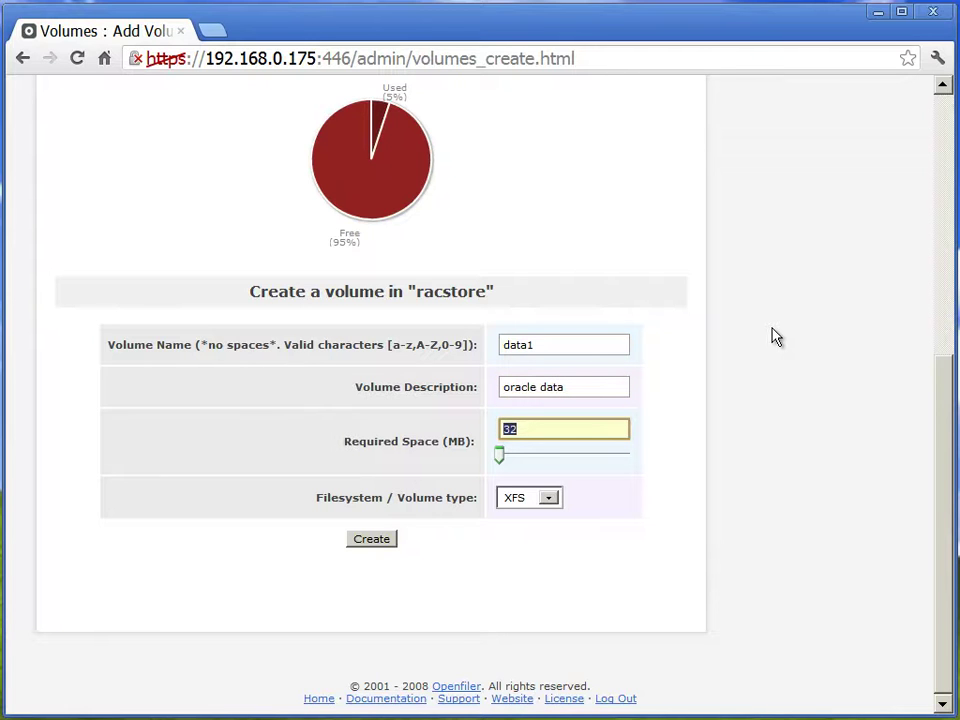
Set the data1 volume's required space to 10240 MB and its type to iSCSI, create it and check the volume list.
{"action": "type", "text": "10240"}
{"action": "key", "text": "Tab"}
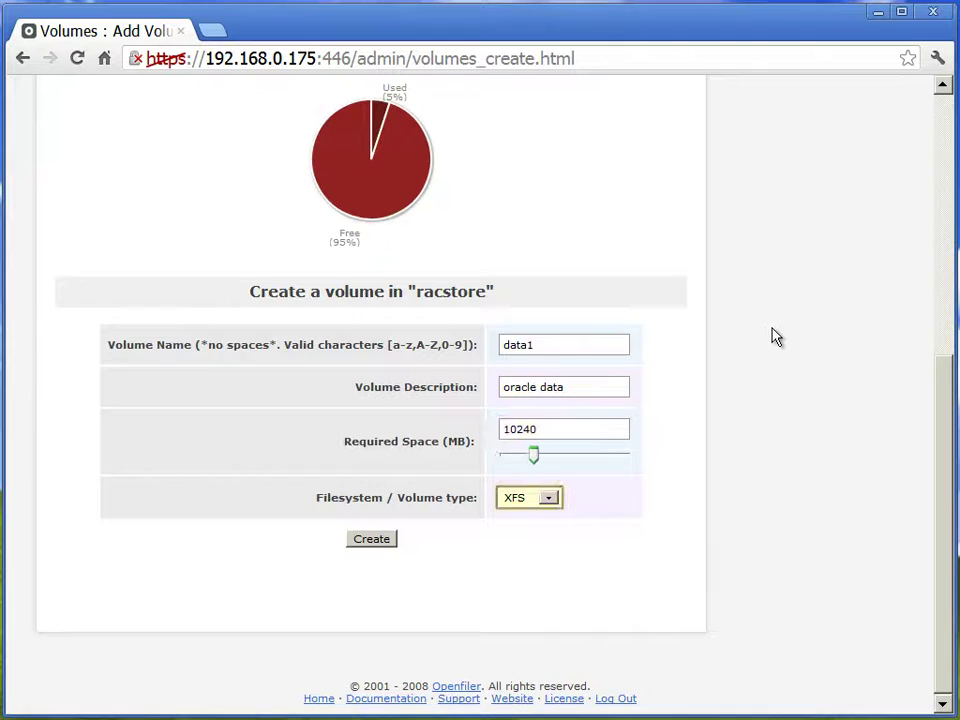
{"action": "left_click", "coordinate": [549, 499]}
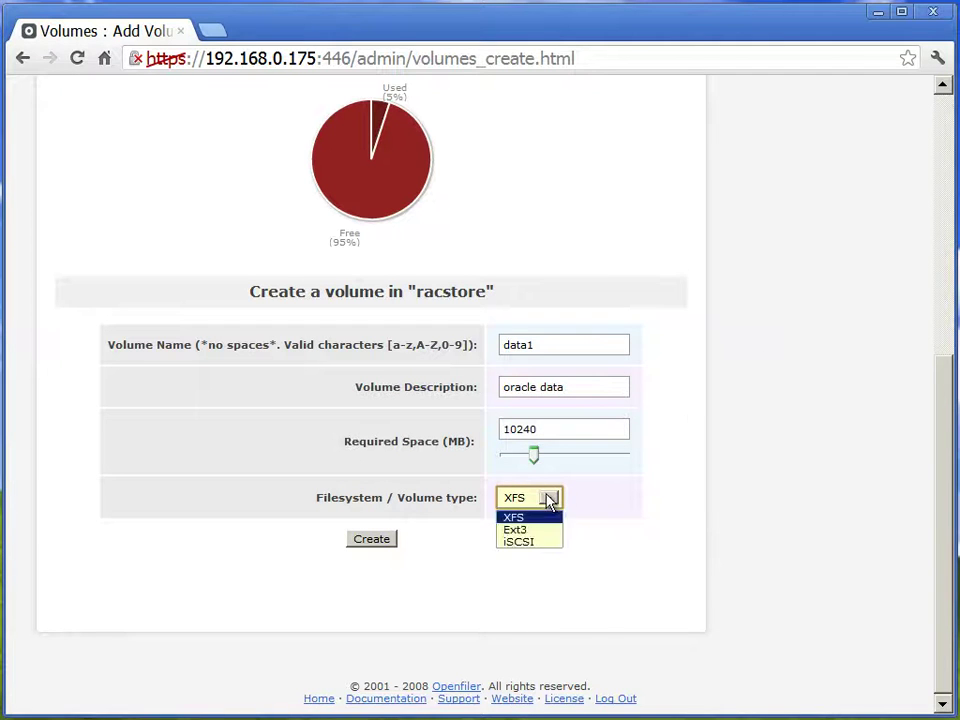
{"action": "left_click", "coordinate": [534, 545]}
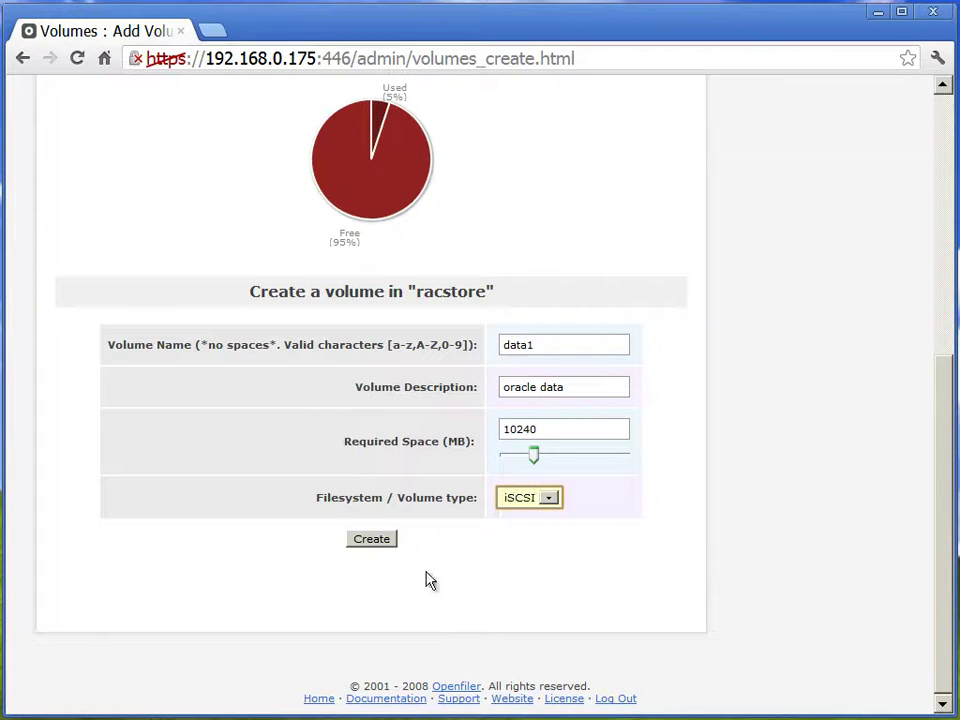
{"action": "left_click", "coordinate": [372, 540]}
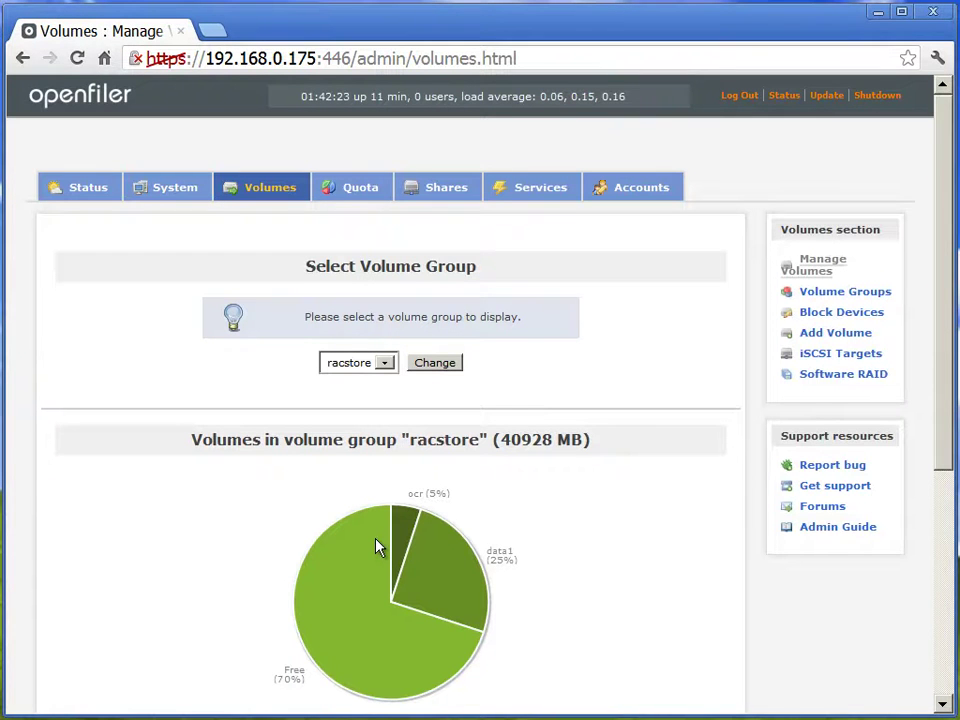
{"action": "scroll", "coordinate": [648, 477], "scroll_direction": "down", "scroll_amount": 5}
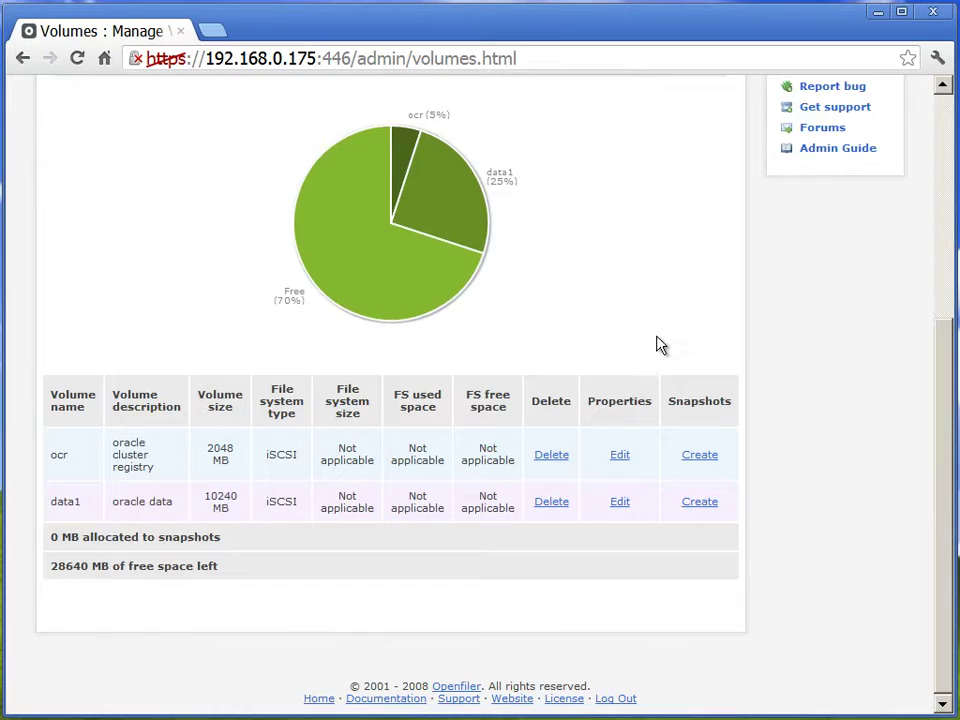
{"action": "scroll", "coordinate": [656, 354], "scroll_direction": "up", "scroll_amount": 5}
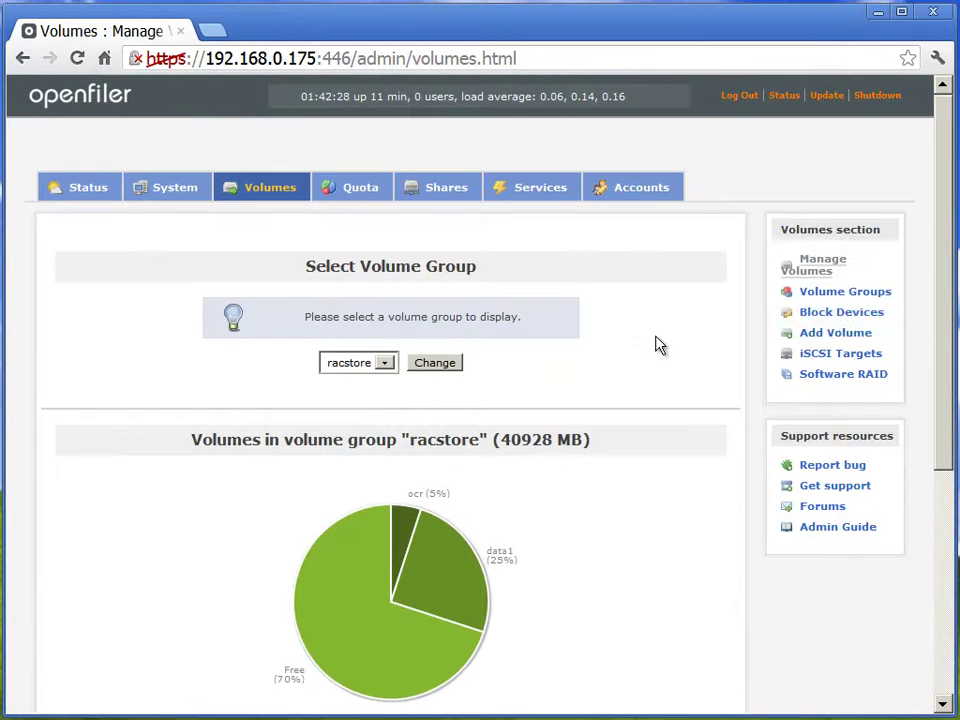
Start adding a third volume in the racstore group, named fra1 with the description "flash recovery area".
{"action": "left_click", "coordinate": [825, 340]}
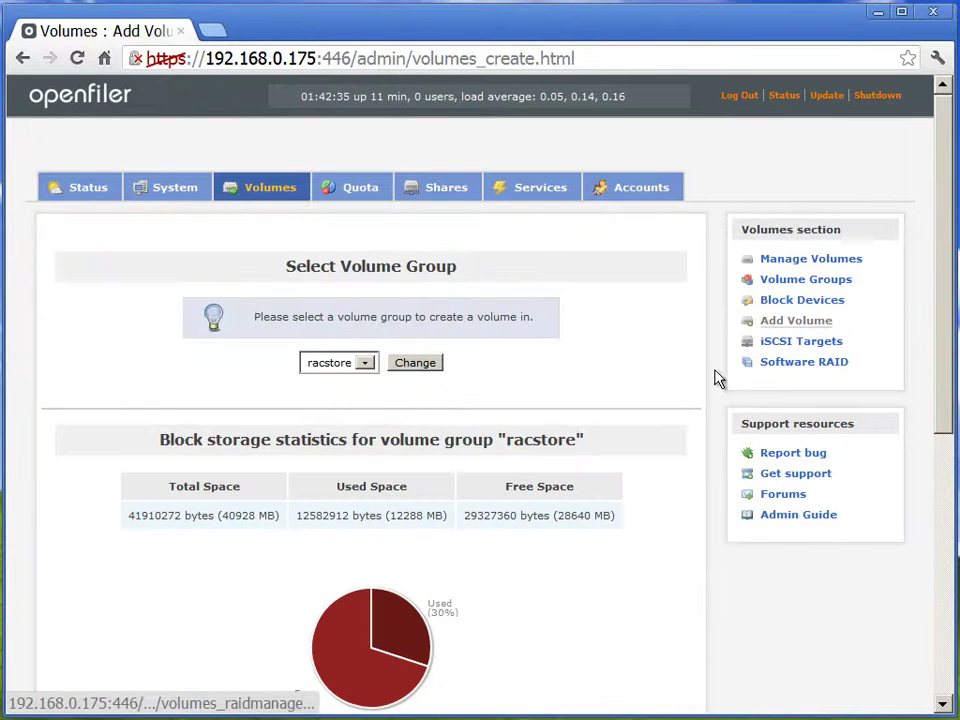
{"action": "scroll", "coordinate": [665, 378], "scroll_direction": "down", "scroll_amount": 5}
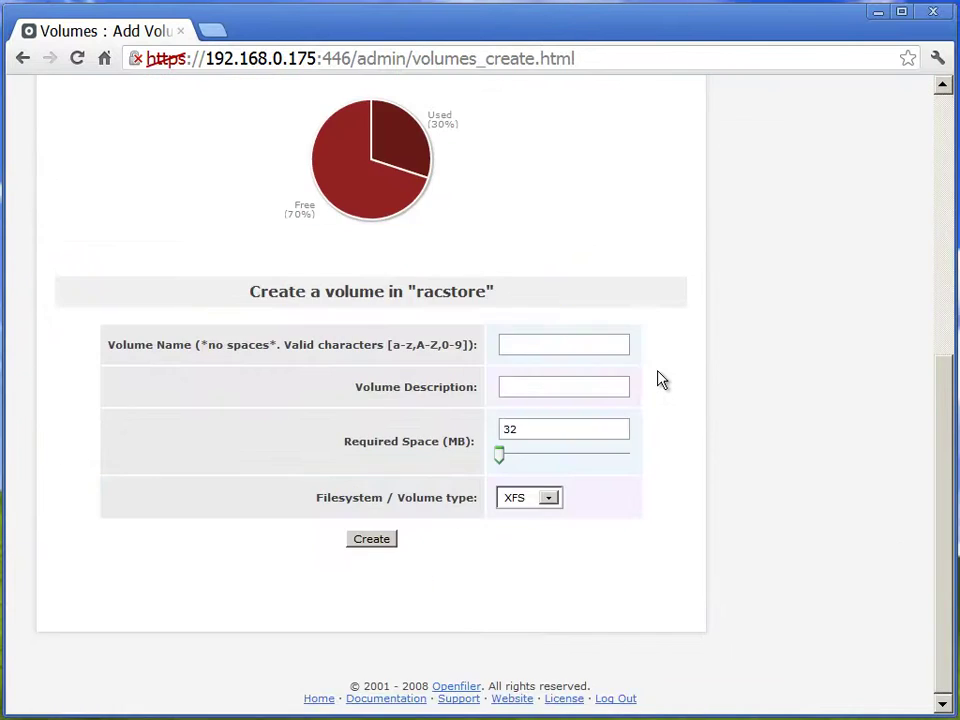
{"action": "left_click", "coordinate": [544, 342]}
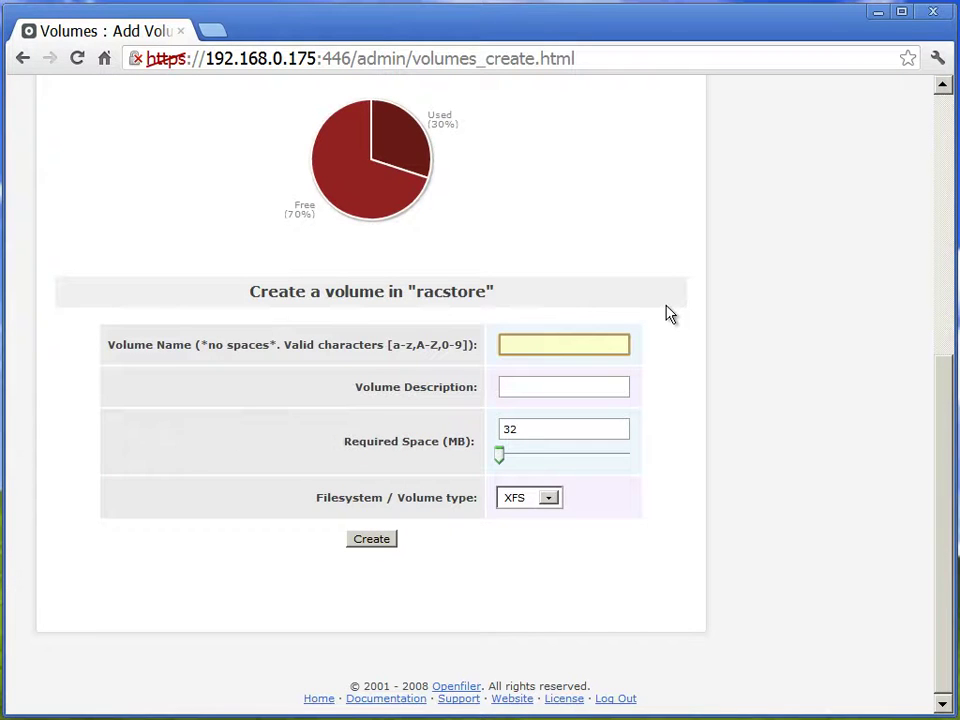
{"action": "type", "text": "fra1"}
{"action": "key", "text": "Tab"}
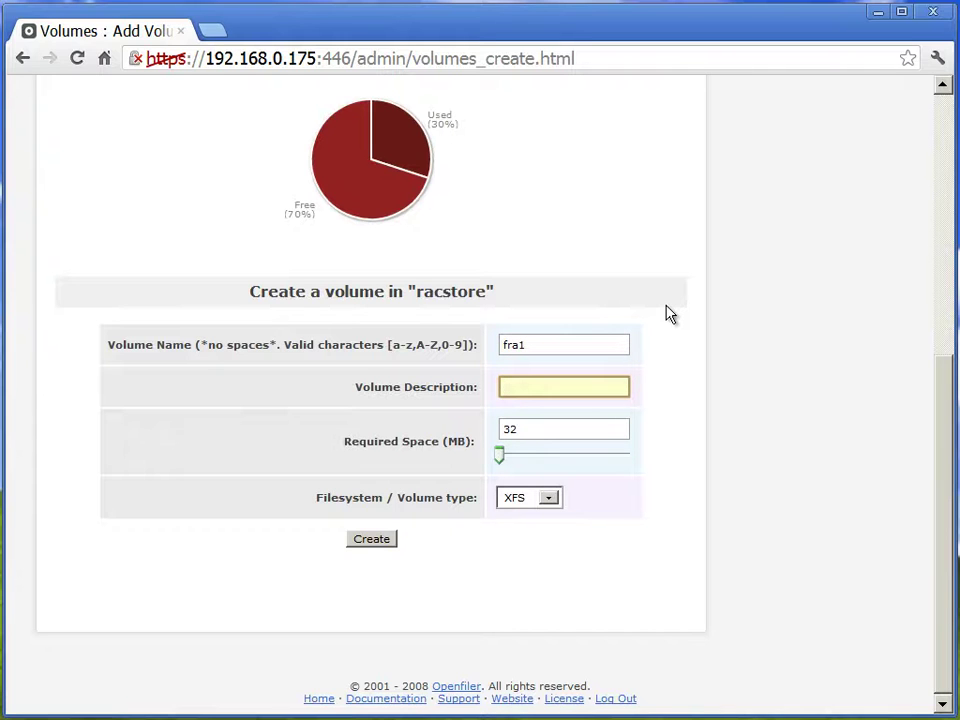
{"action": "type", "text": "flas"}
{"action": "type", "text": "h recovery area"}
{"action": "key", "text": "Tab"}
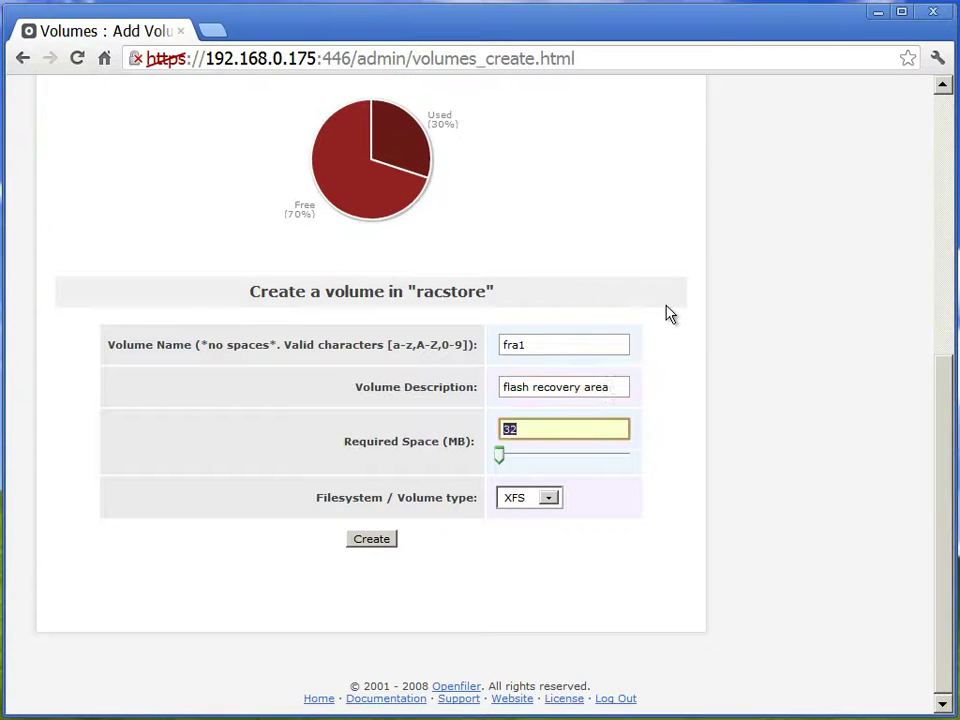
Set the fra1 volume's required space to 10240 MB and its type to iSCSI, create it and check the volume list.
{"action": "type", "text": "1024"}
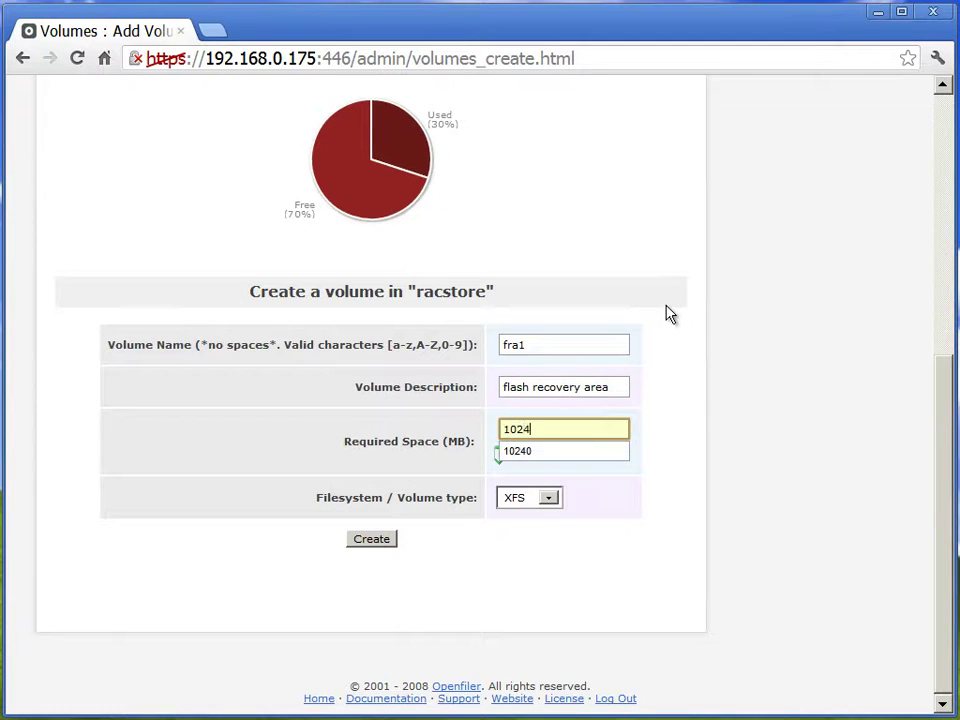
{"action": "type", "text": "0"}
{"action": "key", "text": "Tab"}
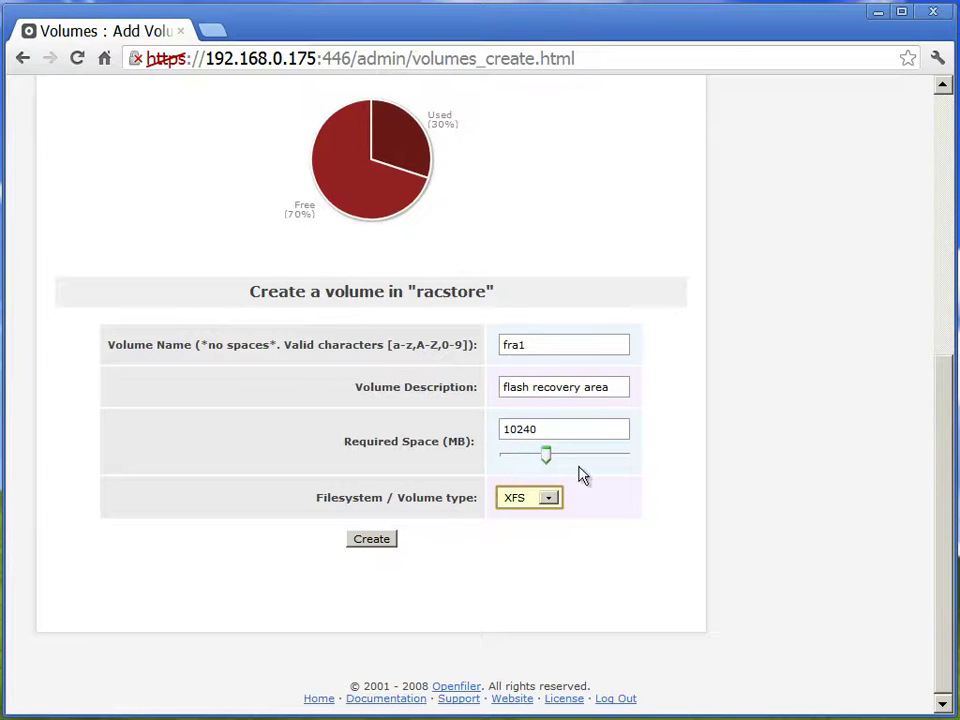
{"action": "left_click", "coordinate": [555, 500]}
{"action": "left_click", "coordinate": [520, 542]}
{"action": "left_click", "coordinate": [371, 540]}
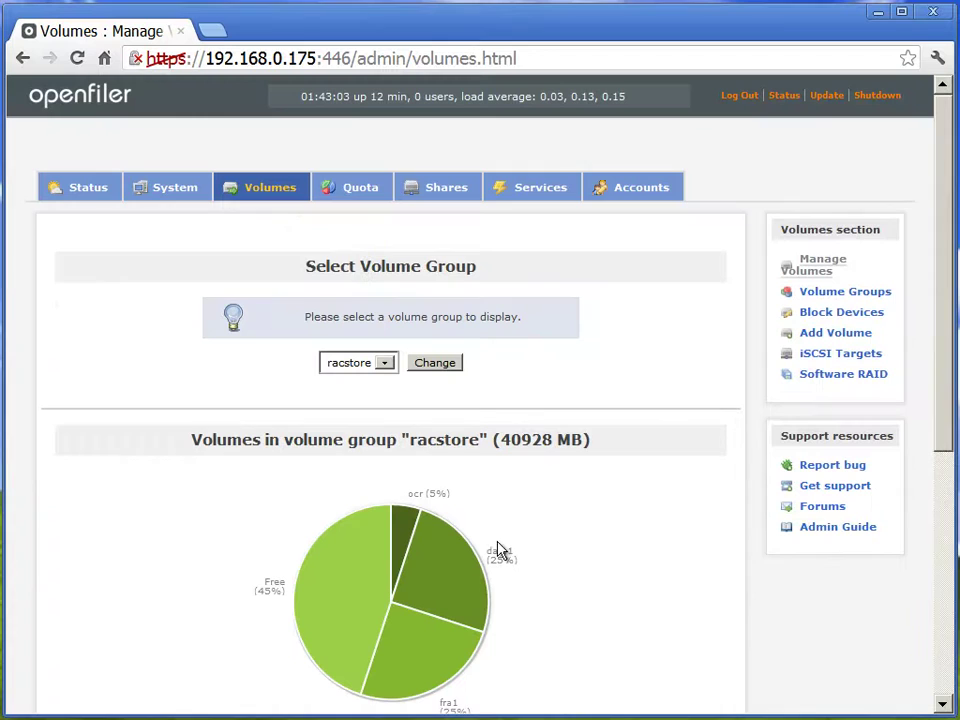
{"action": "scroll", "coordinate": [675, 497], "scroll_direction": "down", "scroll_amount": 2}
{"action": "scroll", "coordinate": [675, 497], "scroll_direction": "down", "scroll_amount": 4}
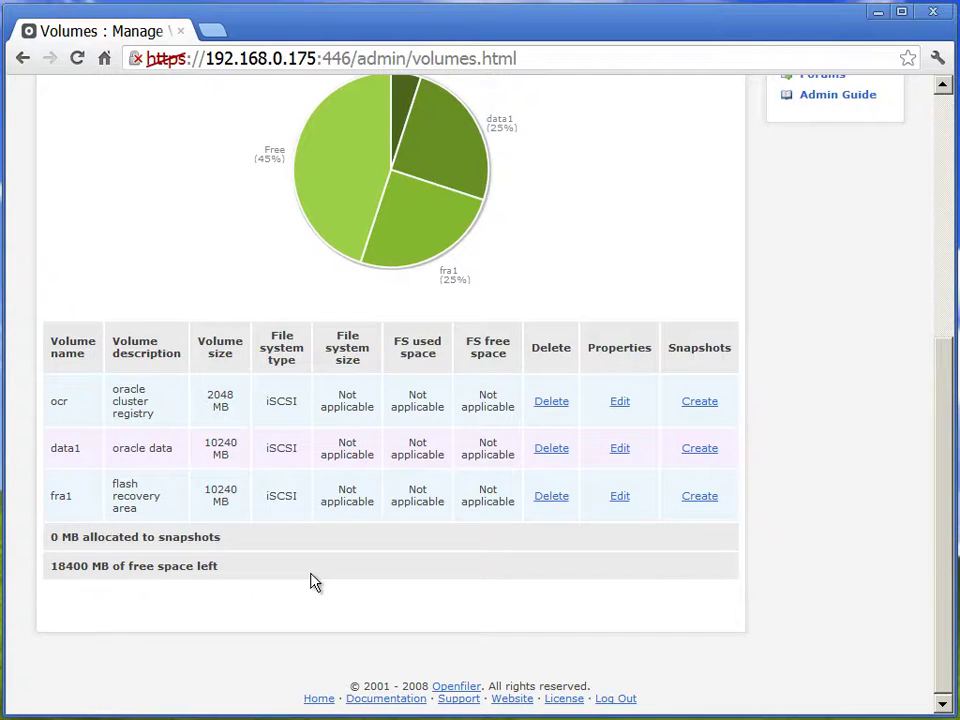
Open the iSCSI target configuration and remove "2006-01.com." from the proposed target IQN.
{"action": "scroll", "coordinate": [815, 503], "scroll_direction": "up", "scroll_amount": 3}
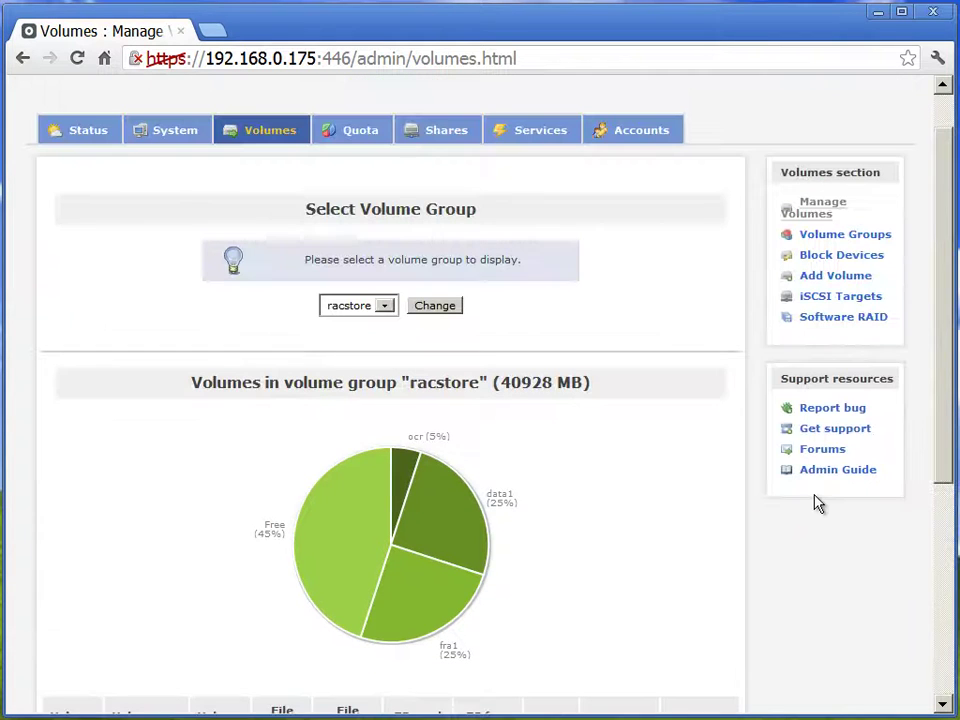
{"action": "left_click", "coordinate": [851, 300]}
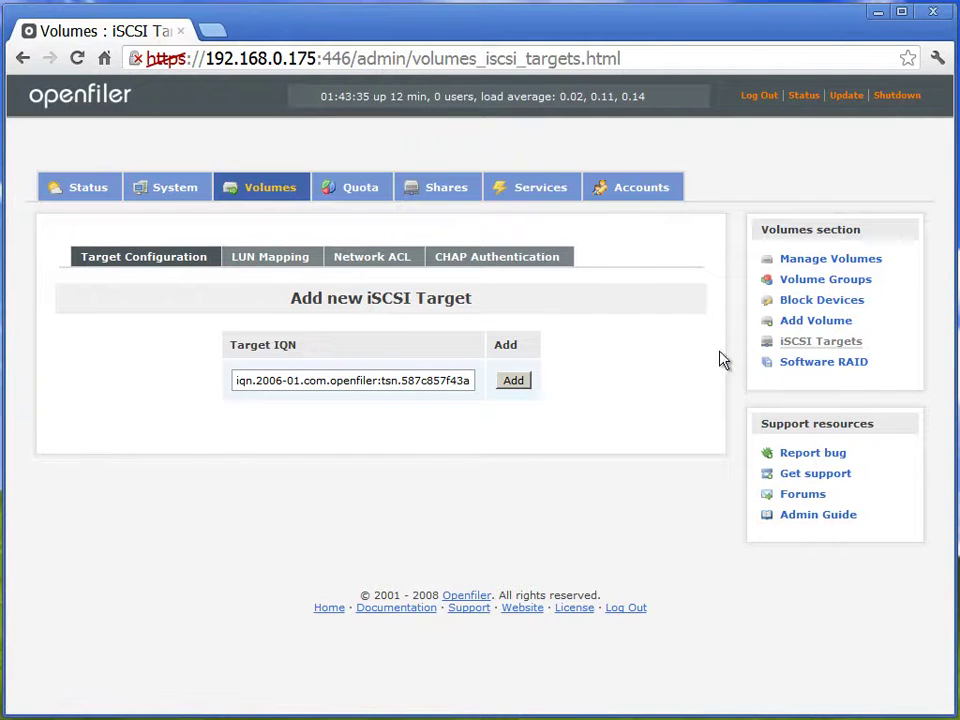
{"action": "left_click", "coordinate": [321, 380]}
{"action": "key", "text": "Left"}
{"action": "key", "text": "Left"}
{"action": "key", "text": "Left"}
{"action": "key", "text": "Left"}
{"action": "key", "text": "Left"}
{"action": "key", "text": "Left"}
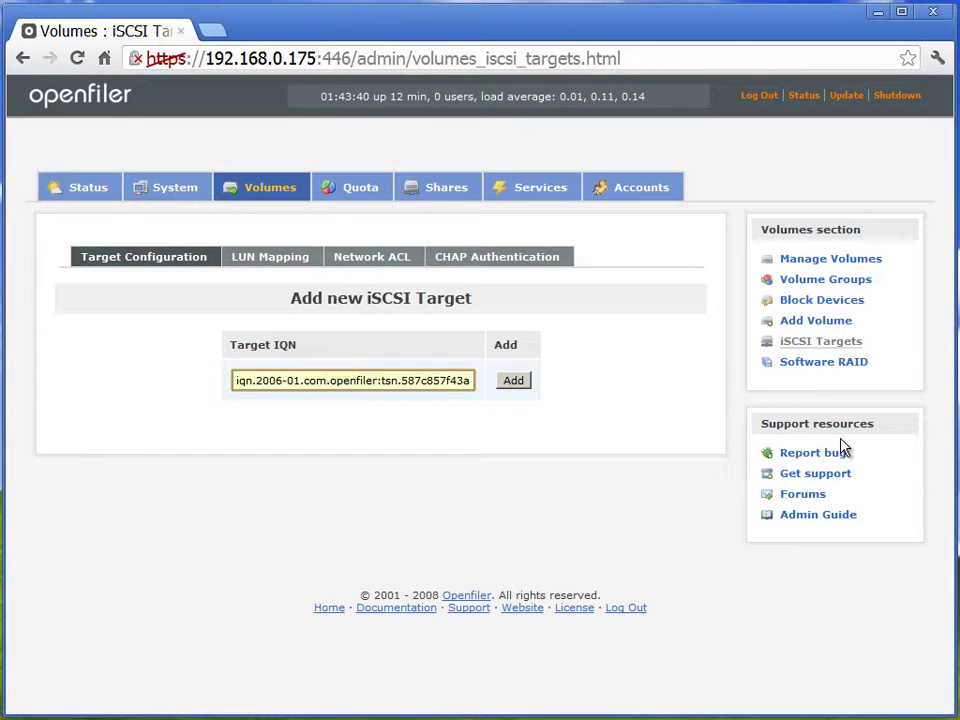
{"action": "key", "text": "Left"}
{"action": "key", "text": "Left"}
{"action": "key", "text": "Left"}
{"action": "key", "text": "Left"}
{"action": "key", "text": "Left"}
{"action": "key", "text": "shift+Right"}
{"action": "key", "text": "shift+Right"}
{"action": "key", "text": "shift+Right"}
{"action": "key", "text": "shift+Right"}
{"action": "key", "text": "shift+Right"}
{"action": "key", "text": "shift+Right"}
{"action": "key", "text": "shift+Right"}
{"action": "key", "text": "shift+Right"}
{"action": "key", "text": "shift+Right"}
{"action": "key", "text": "shift+Right"}
{"action": "key", "text": "shift+Right"}
{"action": "key", "text": "shift+Right"}
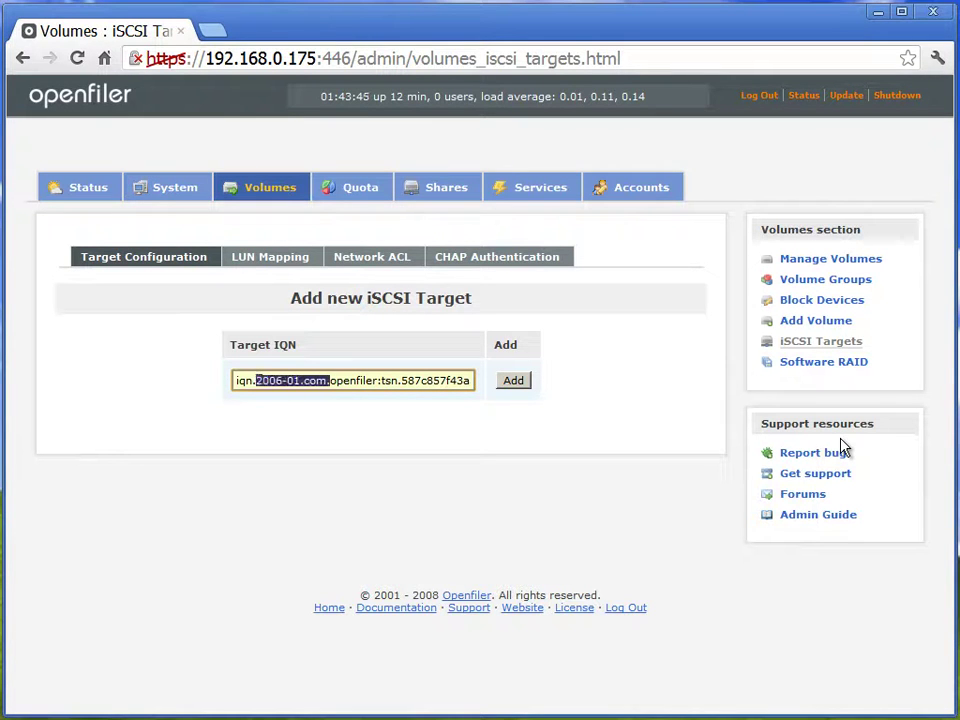
{"action": "key", "text": "Delete"}
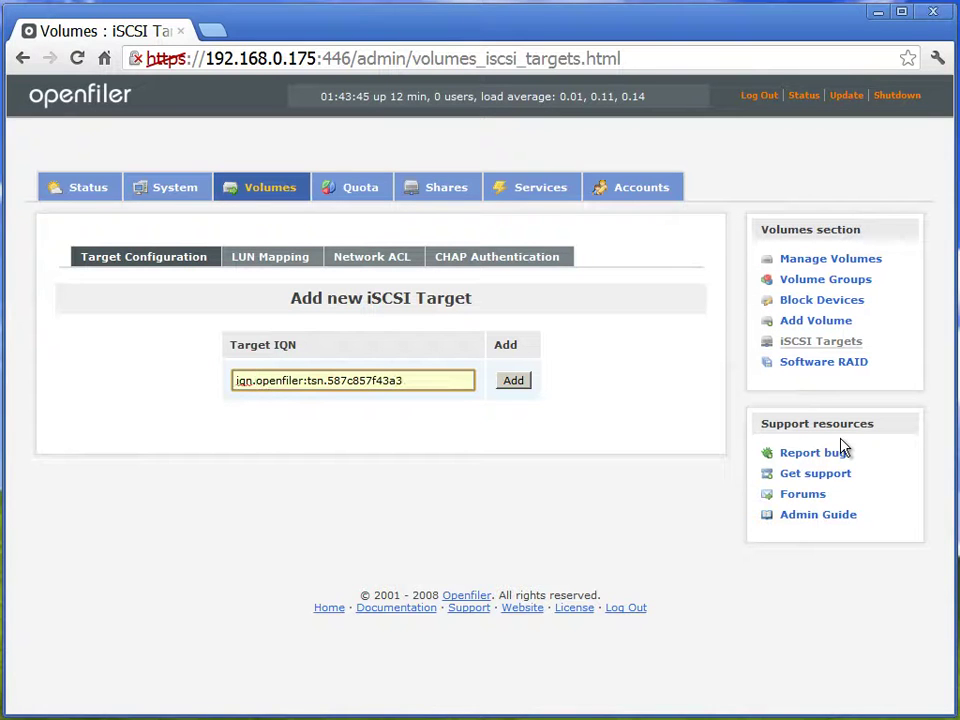
Replace the IQN's generated suffix with "ocr", add the target iqn.openfiler:ocr and review its settings.
{"action": "key", "text": "Right"}
{"action": "key", "text": "Right"}
{"action": "key", "text": "Right"}
{"action": "key", "text": "Right"}
{"action": "key", "text": "Right"}
{"action": "key", "text": "Right"}
{"action": "key", "text": "Right"}
{"action": "key", "text": "Right"}
{"action": "key", "text": "Right"}
{"action": "key", "text": "Right"}
{"action": "key", "text": "shift+End"}
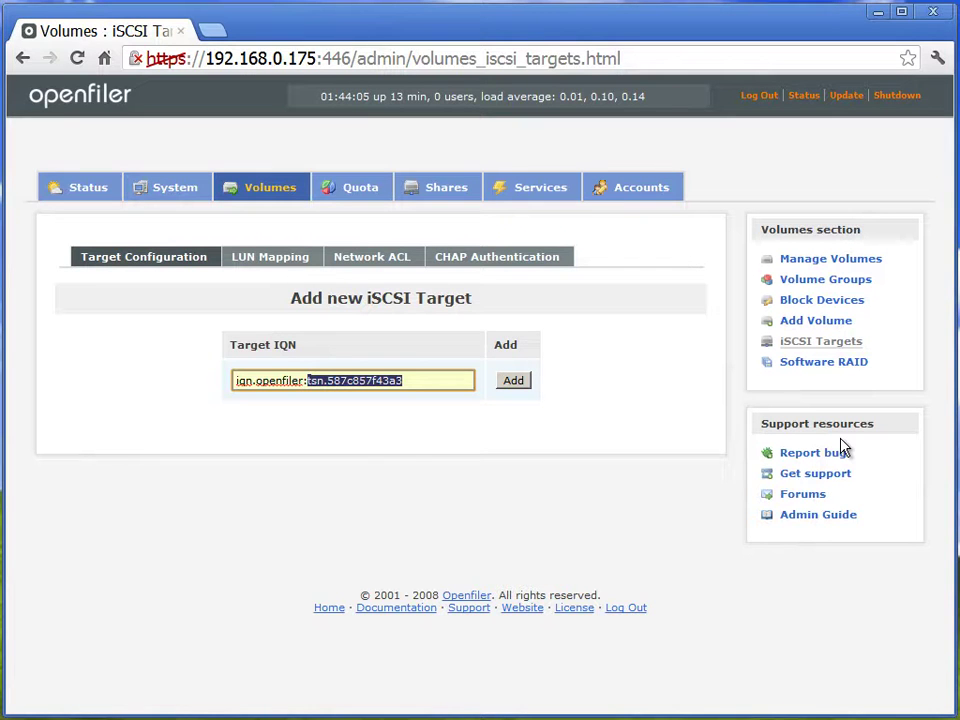
{"action": "type", "text": "ocr"}
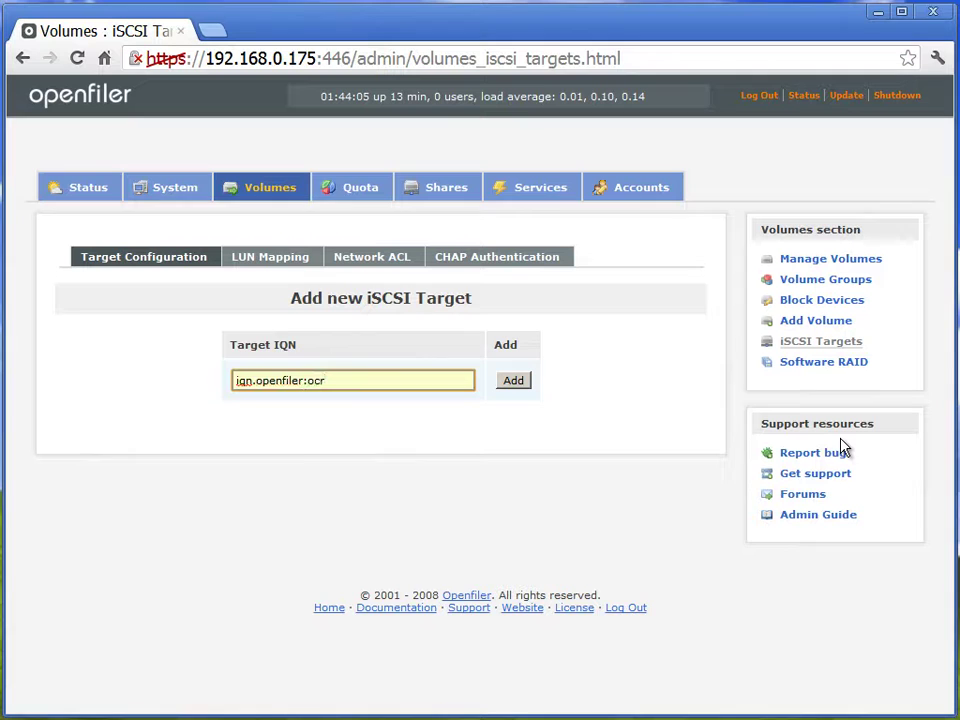
{"action": "left_click", "coordinate": [515, 389]}
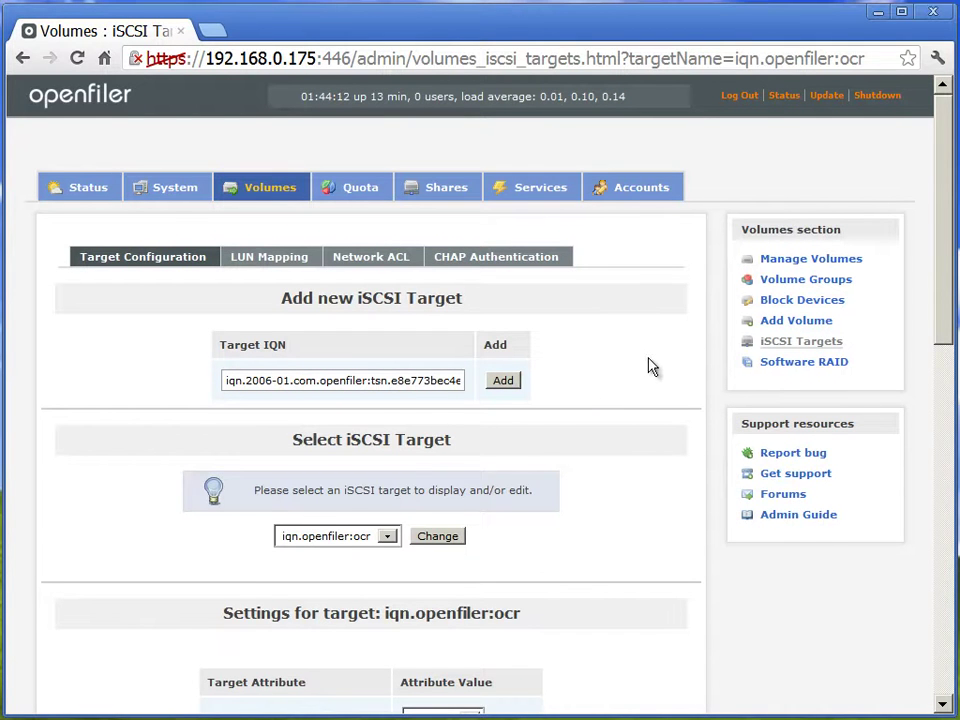
{"action": "scroll", "coordinate": [650, 366], "scroll_direction": "down", "scroll_amount": 3}
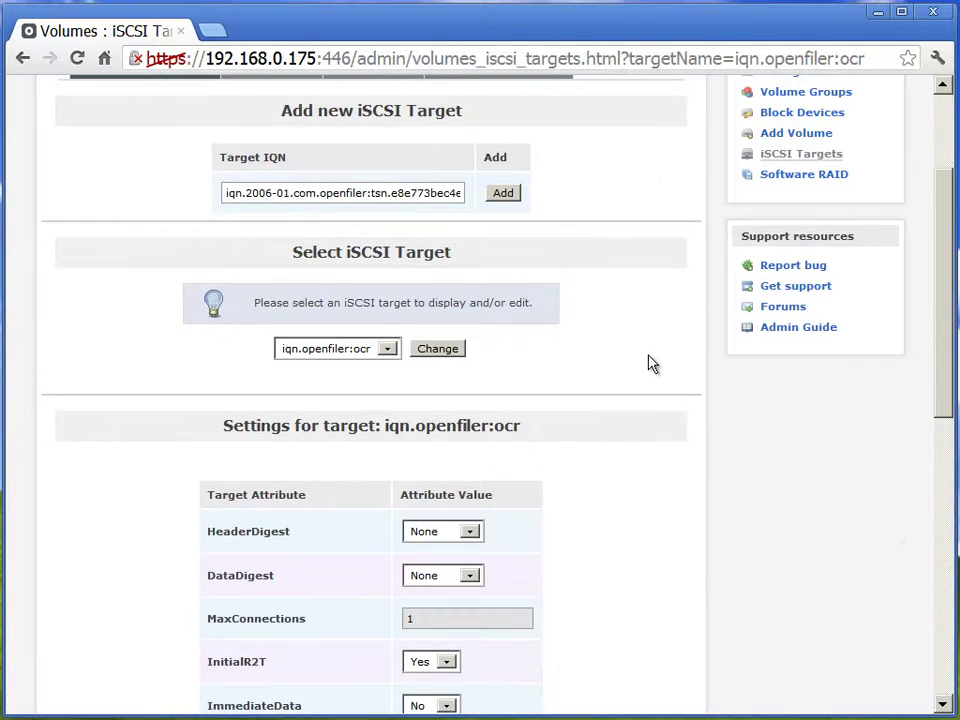
{"action": "scroll", "coordinate": [650, 364], "scroll_direction": "down", "scroll_amount": 9}
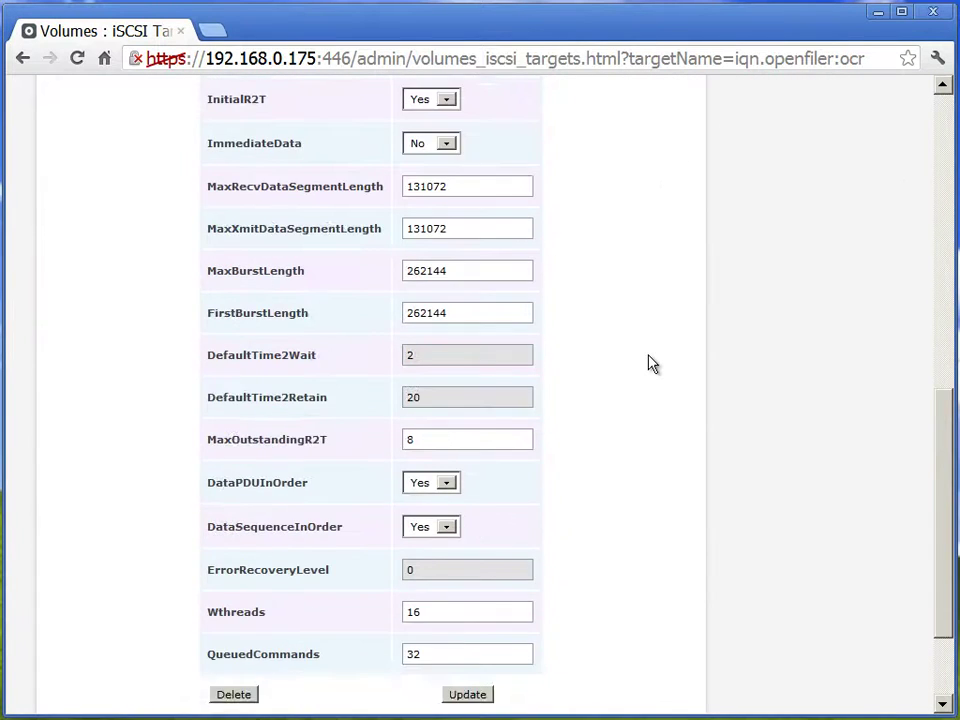
{"action": "scroll", "coordinate": [651, 364], "scroll_direction": "down", "scroll_amount": 2}
{"action": "scroll", "coordinate": [650, 364], "scroll_direction": "up", "scroll_amount": 14}
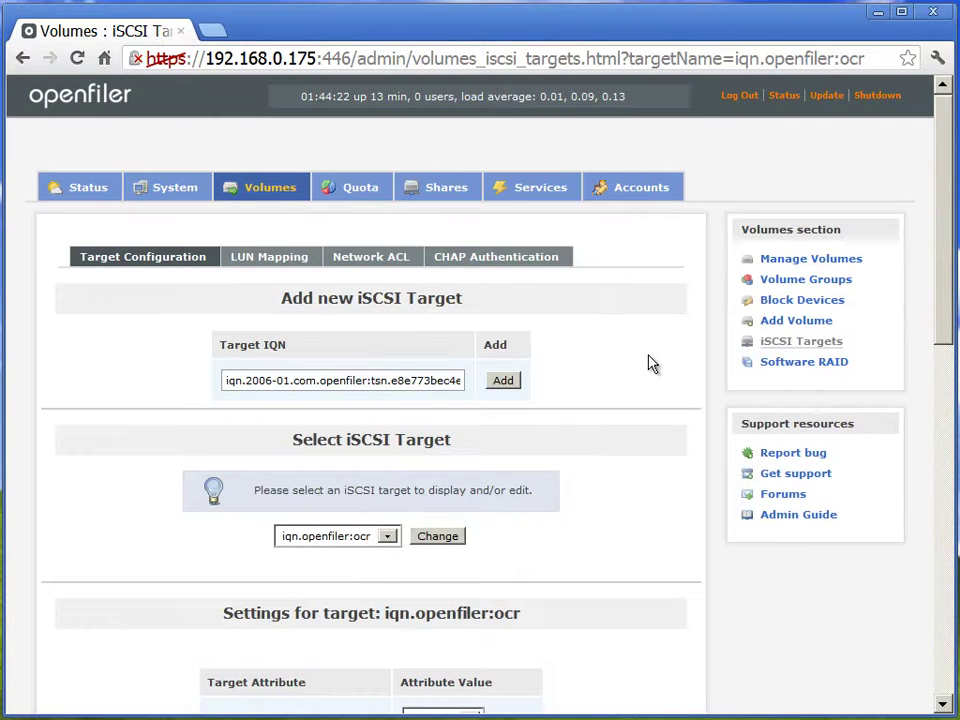
Shorten the prefix of the second target's proposed IQN to "iqn.openfiler:", keeping the generated suffix.
{"action": "left_click", "coordinate": [316, 380]}
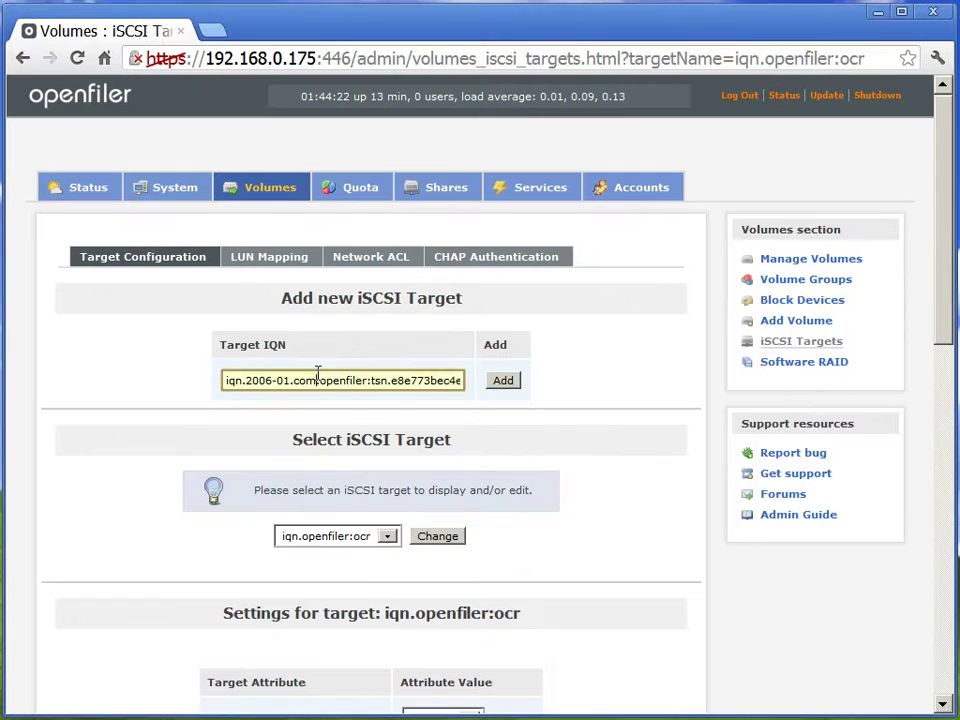
{"action": "key", "text": "ctrl+Left"}
{"action": "key", "text": "ctrl+Left"}
{"action": "key", "text": "ctrl+Left"}
{"action": "key", "text": "ctrl+shift+Right"}
{"action": "key", "text": "ctrl+shift+Right"}
{"action": "key", "text": "ctrl+shift+Right"}
{"action": "key", "text": "Delete"}
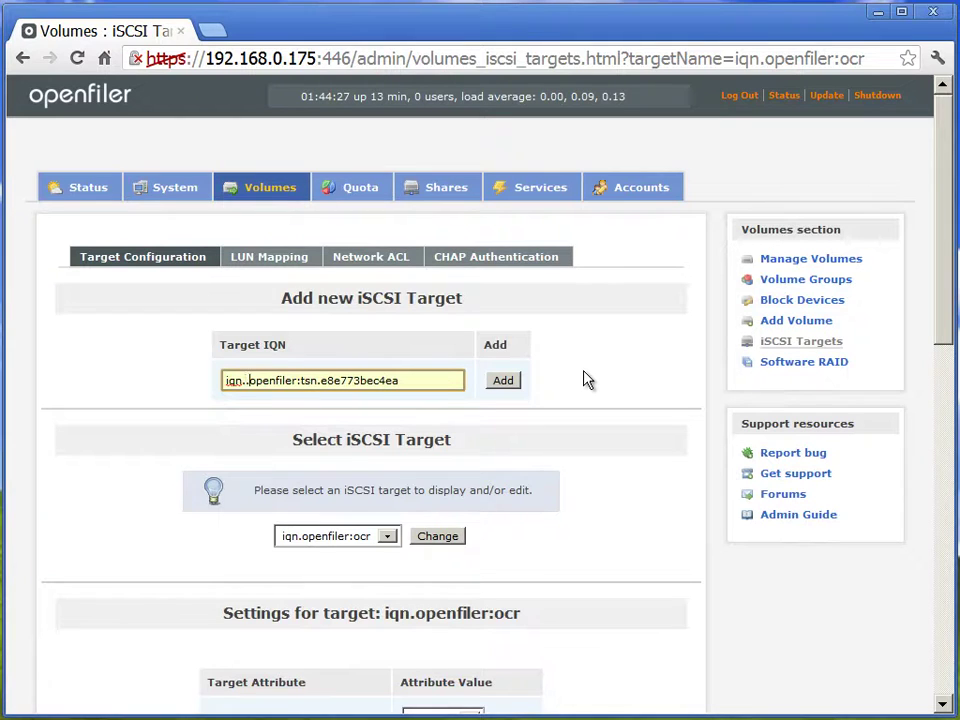
{"action": "key", "text": "ctrl+shift+Right"}
{"action": "key", "text": "Right"}
{"action": "key", "text": "BackSpace"}
{"action": "type", "text": ":"}
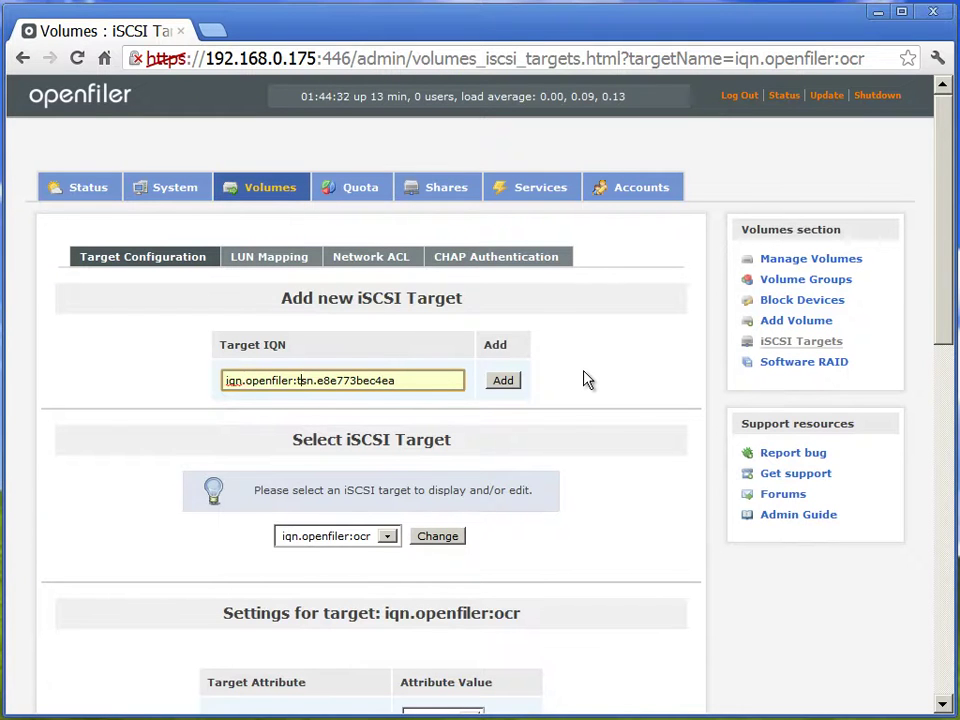
Replace the generated suffix with "data1" and add the iSCSI target iqn.openfiler:data1.
{"action": "key", "text": "shift+Right"}
{"action": "key", "text": "shift+Right"}
{"action": "key", "text": "shift+Right"}
{"action": "key", "text": "shift+Right"}
{"action": "key", "text": "shift+Right"}
{"action": "key", "text": "shift+Right"}
{"action": "key", "text": "shift+Right"}
{"action": "key", "text": "shift+Right"}
{"action": "key", "text": "shift+End"}
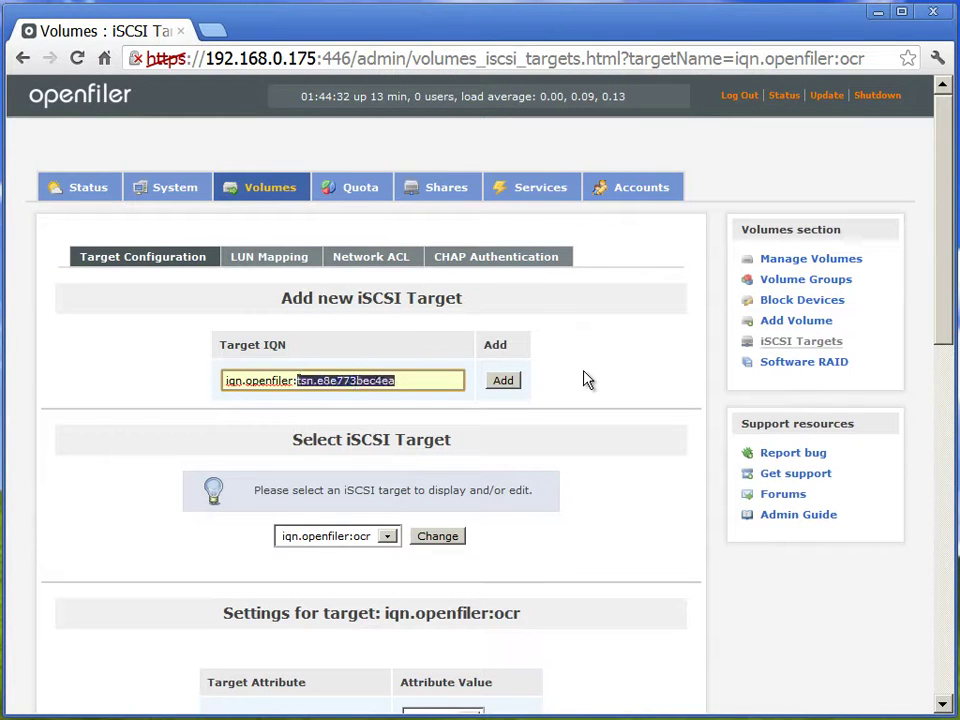
{"action": "type", "text": "data1"}
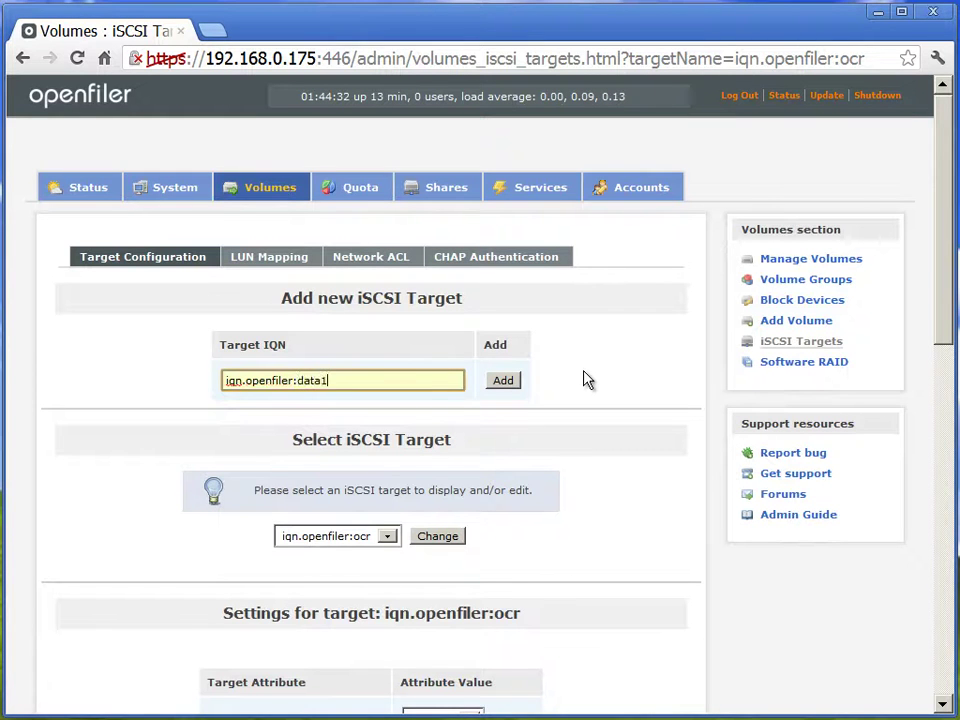
{"action": "left_click", "coordinate": [510, 381]}
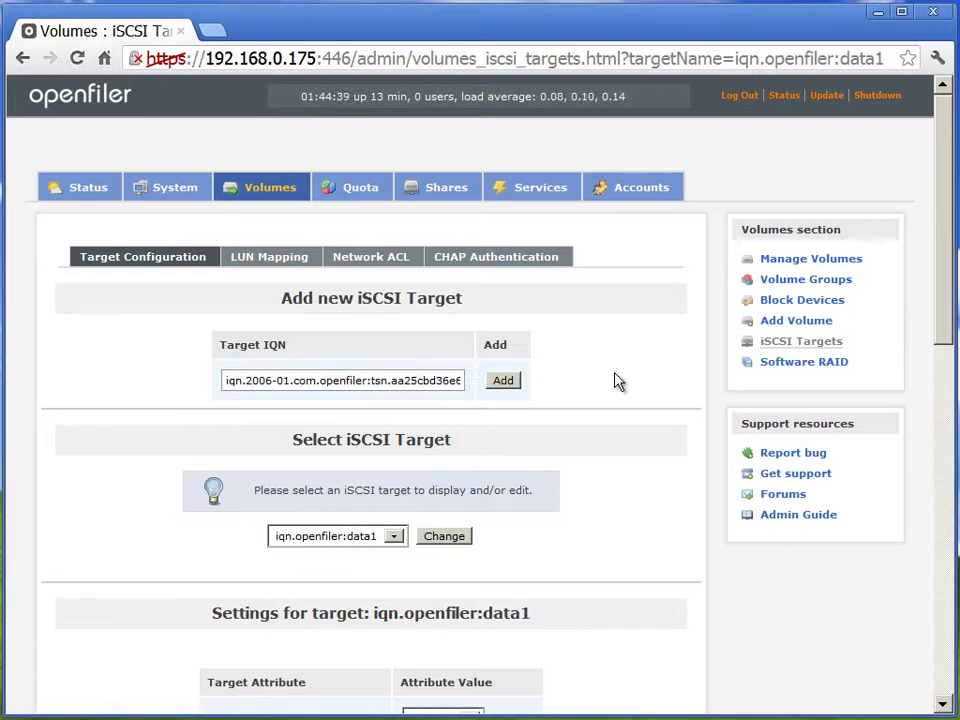
Delete "2006-01.com." from the IQN proposed for the third iSCSI target.
{"action": "left_click", "coordinate": [252, 380]}
{"action": "key", "text": "Left"}
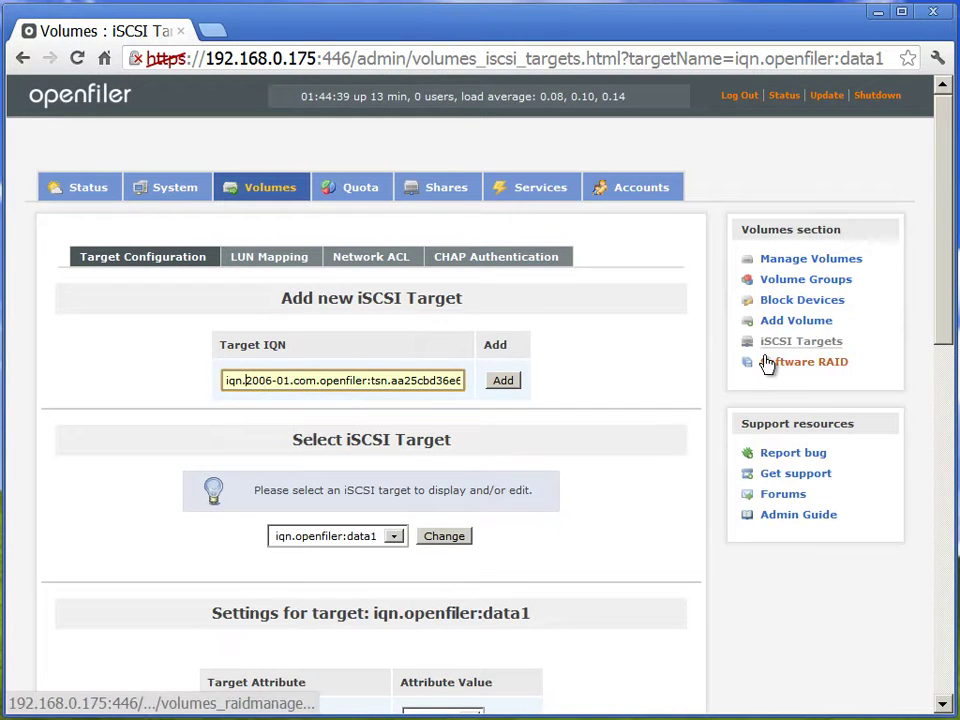
{"action": "key", "text": "shift+Right"}
{"action": "key", "text": "shift+Right"}
{"action": "key", "text": "shift+Right"}
{"action": "key", "text": "shift+Right"}
{"action": "key", "text": "shift+Right"}
{"action": "key", "text": "shift+Right"}
{"action": "key", "text": "shift+Right"}
{"action": "key", "text": "shift+Right"}
{"action": "key", "text": "shift+Right"}
{"action": "key", "text": "shift+Right"}
{"action": "key", "text": "shift+Right"}
{"action": "key", "text": "shift+Right"}
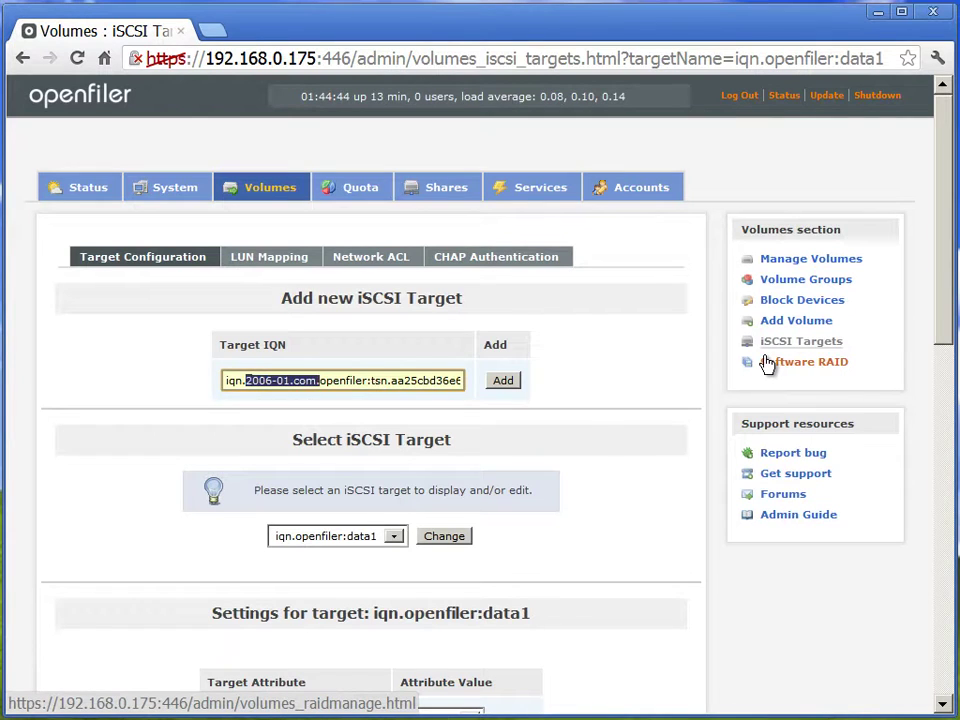
{"action": "key", "text": "Delete"}
Replace the generated suffix of the third target's IQN with "fra1" and add the iSCSI target iqn.openfiler:fra1.
{"action": "key", "text": "Right"}
{"action": "key", "text": "Right"}
{"action": "key", "text": "Right"}
{"action": "key", "text": "Right"}
{"action": "key", "text": "Right"}
{"action": "key", "text": "Right"}
{"action": "key", "text": "Right"}
{"action": "key", "text": "Right"}
{"action": "key", "text": "Right"}
{"action": "key", "text": "Right"}
{"action": "key", "text": "shift+Right"}
{"action": "key", "text": "shift+Right"}
{"action": "key", "text": "shift+Right"}
{"action": "key", "text": "shift+Right"}
{"action": "key", "text": "shift+Right"}
{"action": "key", "text": "shift+Right"}
{"action": "key", "text": "shift+Right"}
{"action": "key", "text": "shift+Right"}
{"action": "key", "text": "shift+Right"}
{"action": "key", "text": "shift+Right"}
{"action": "key", "text": "shift+Right"}
{"action": "key", "text": "shift+Right"}
{"action": "key", "text": "shift+Right"}
{"action": "key", "text": "shift+Right"}
{"action": "key", "text": "shift+Right"}
{"action": "key", "text": "shift+Right"}
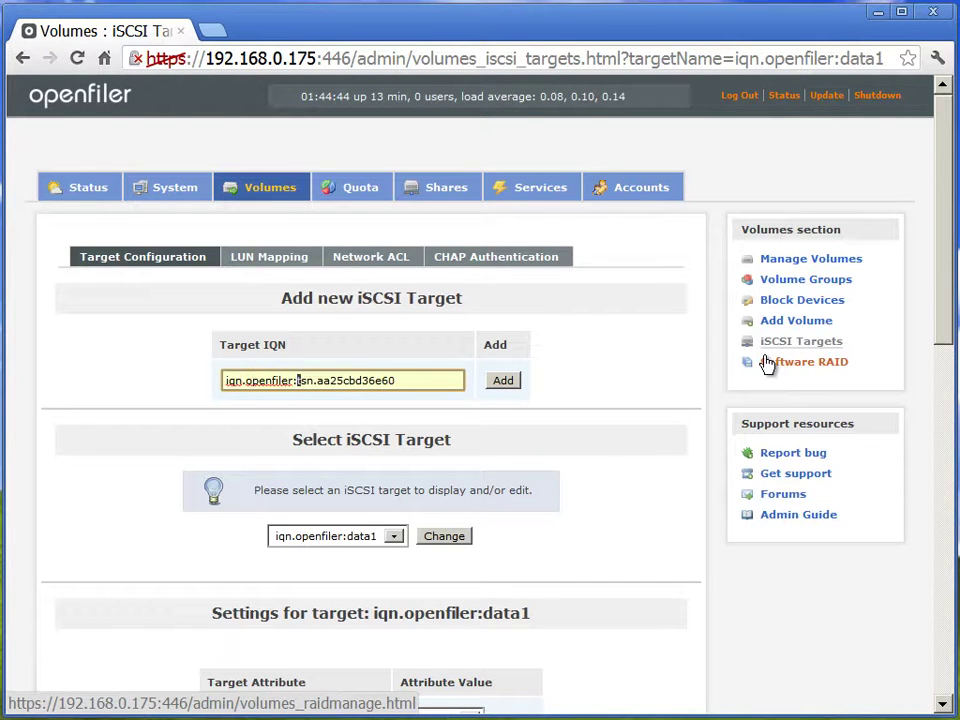
{"action": "type", "text": "fra1"}
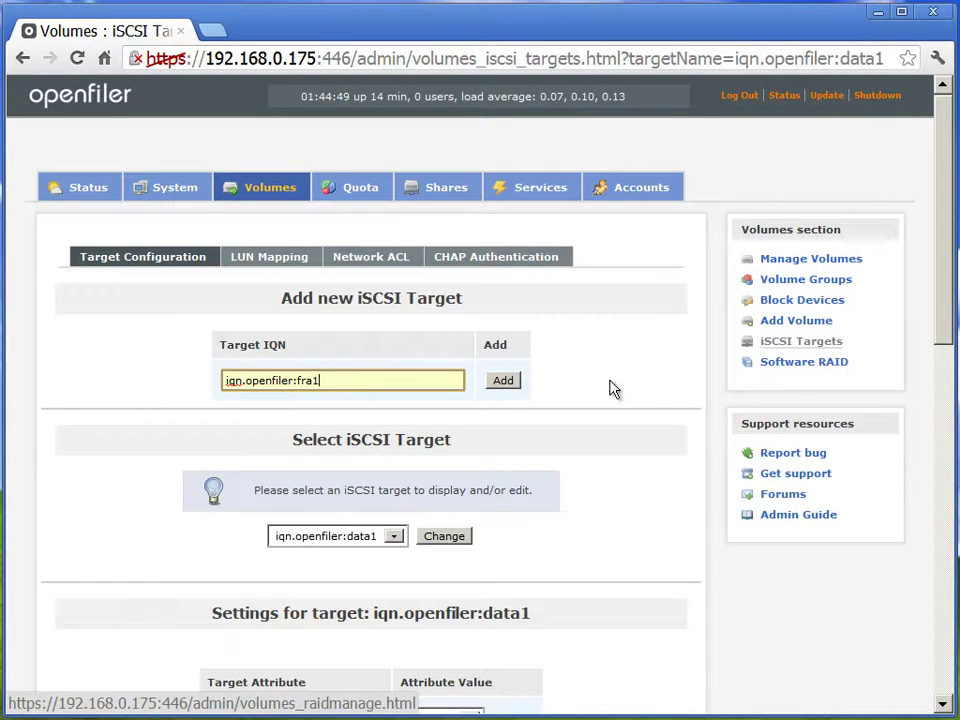
{"action": "left_click", "coordinate": [505, 381]}
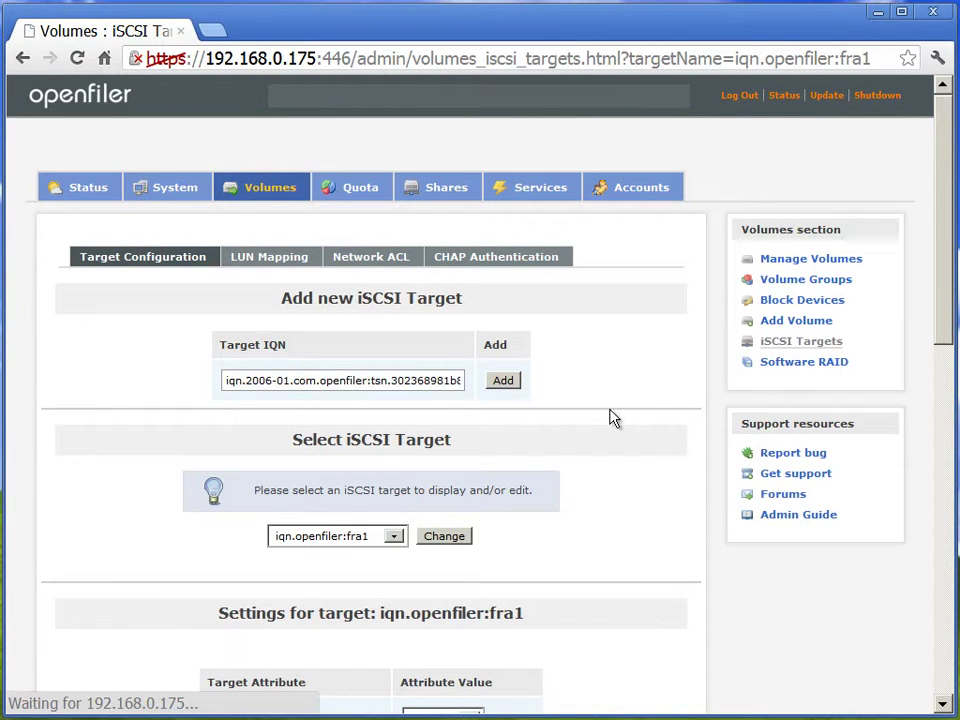
For the target iqn.openfiler:ocr, set network access to Allow for both rac1 and rac2 and apply the update.
{"action": "left_click", "coordinate": [395, 537]}
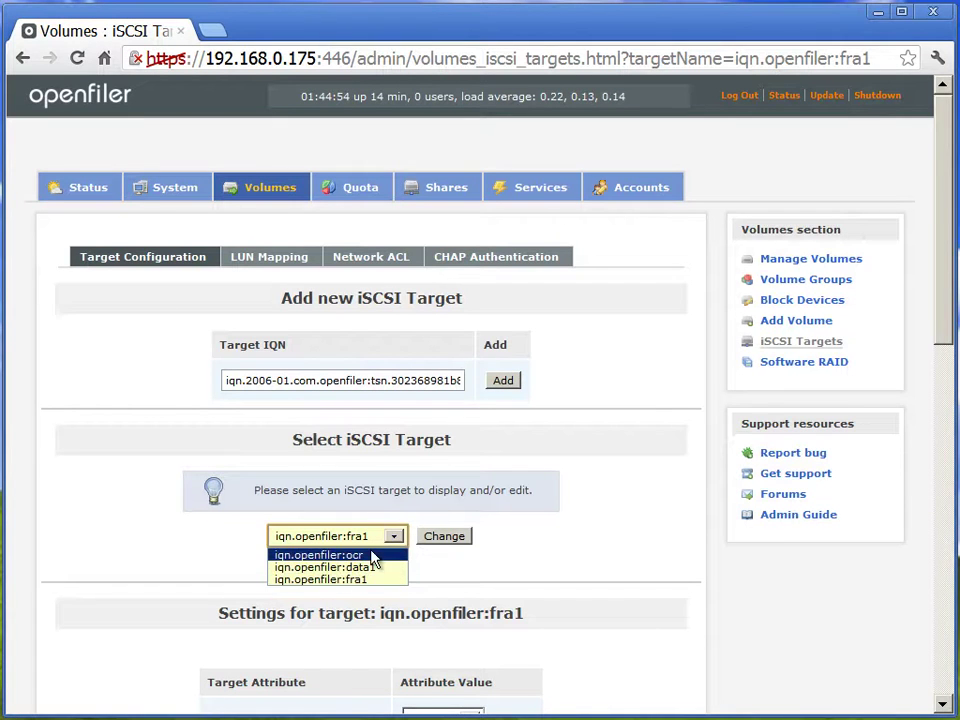
{"action": "left_click", "coordinate": [340, 556]}
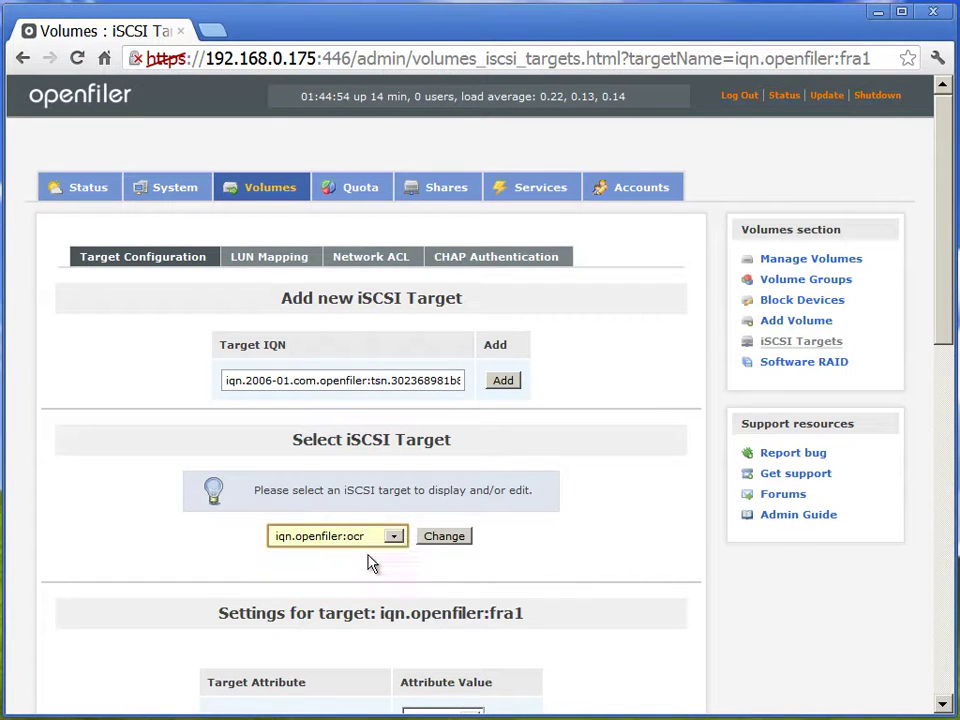
{"action": "left_click", "coordinate": [456, 537]}
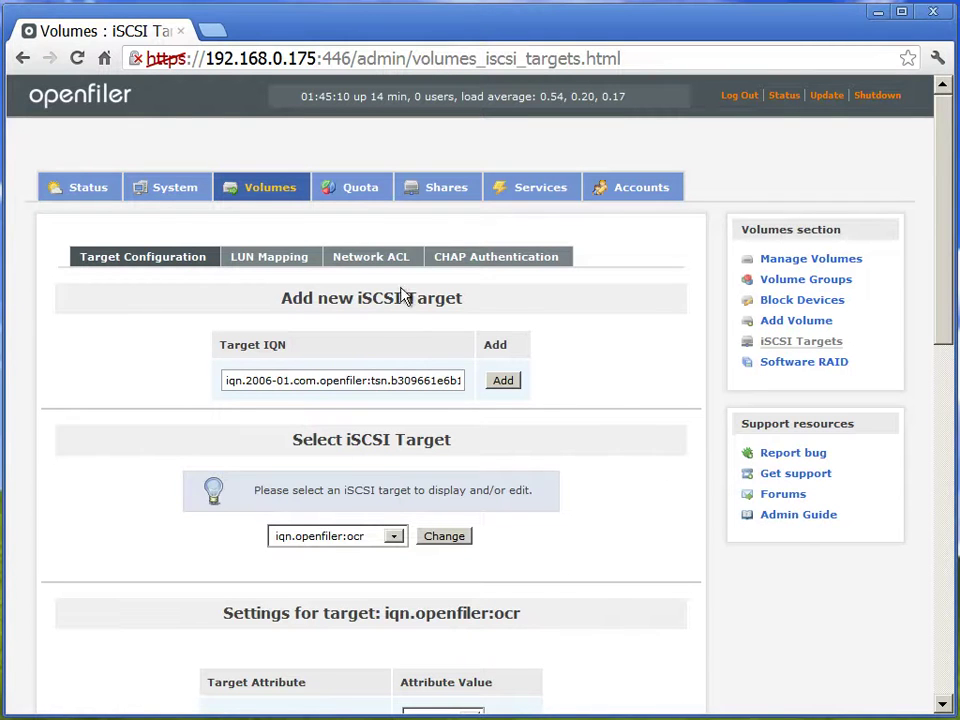
{"action": "left_click", "coordinate": [375, 260]}
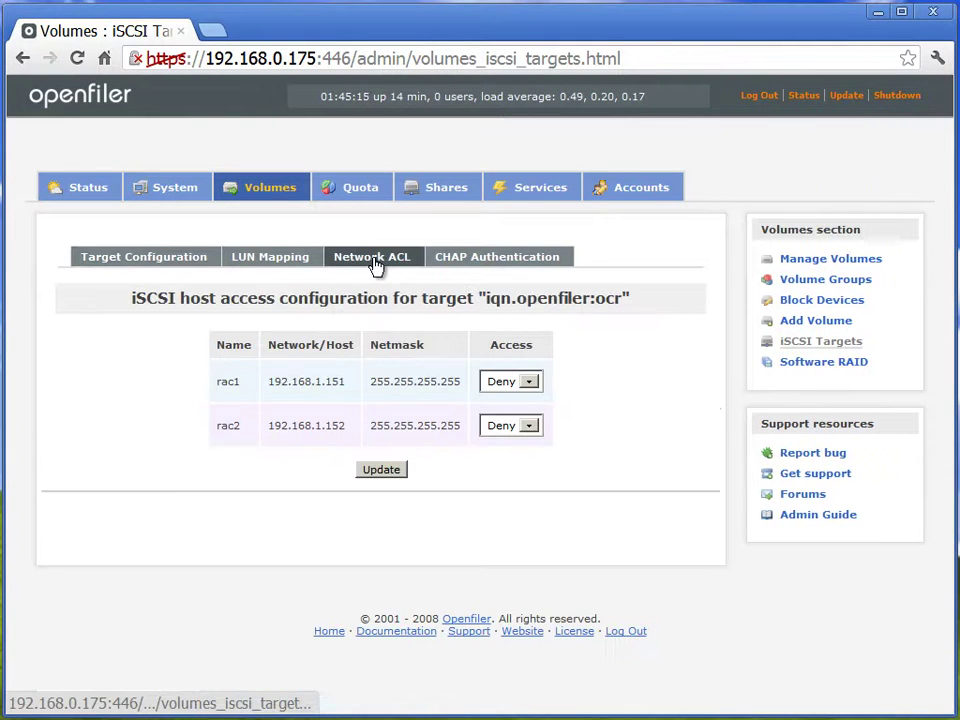
{"action": "left_click", "coordinate": [530, 386]}
{"action": "left_click", "coordinate": [515, 413]}
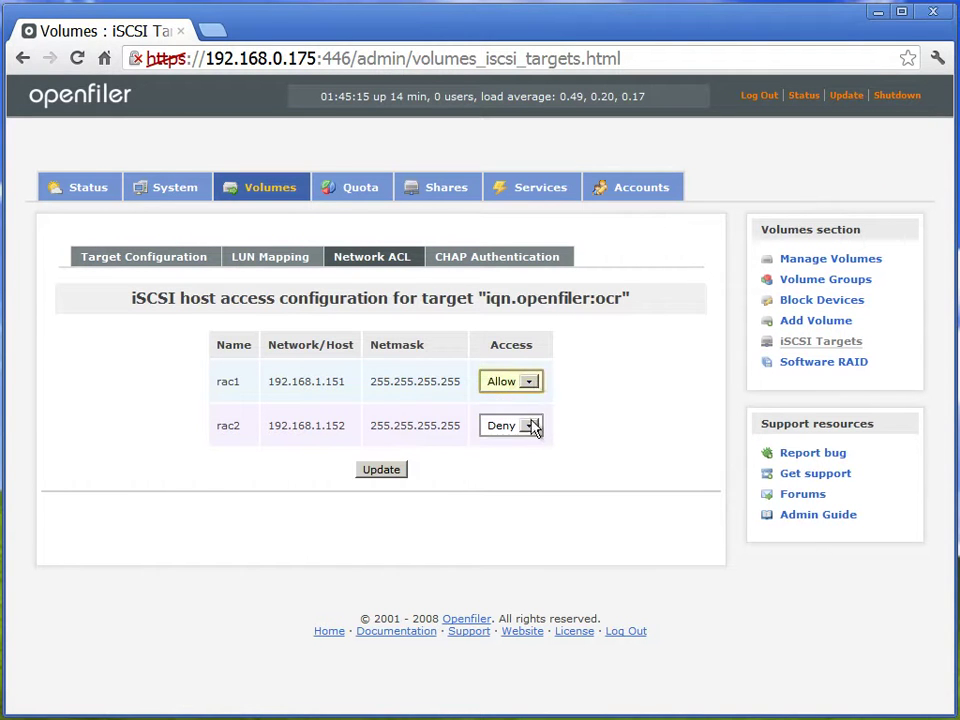
{"action": "left_click", "coordinate": [530, 426]}
{"action": "left_click", "coordinate": [517, 458]}
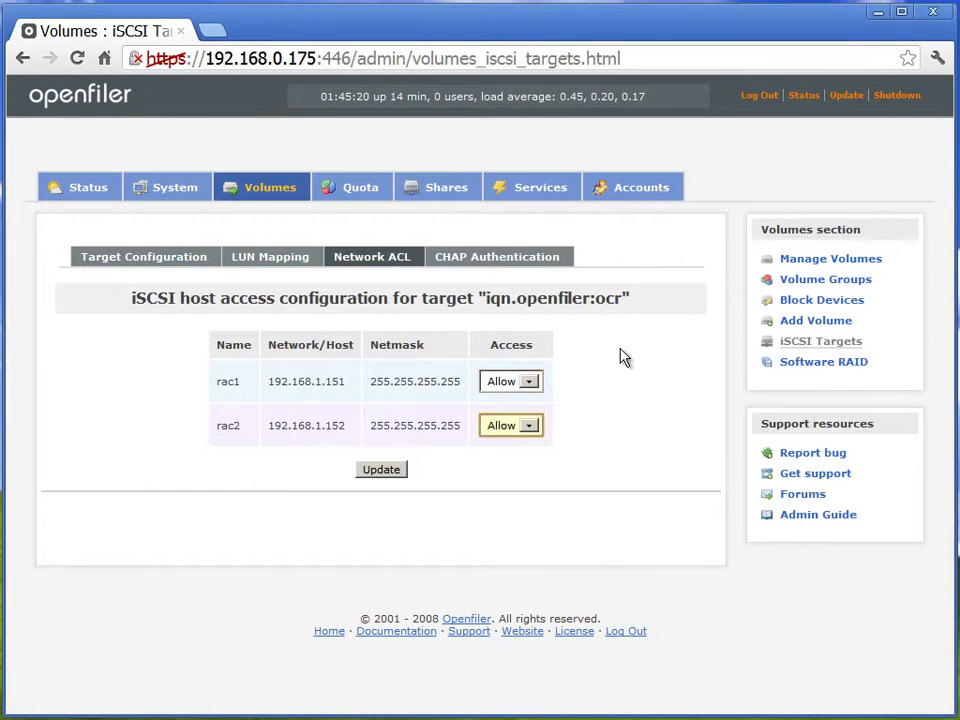
{"action": "left_click_drag", "start_coordinate": [659, 308], "coordinate": [482, 296]}
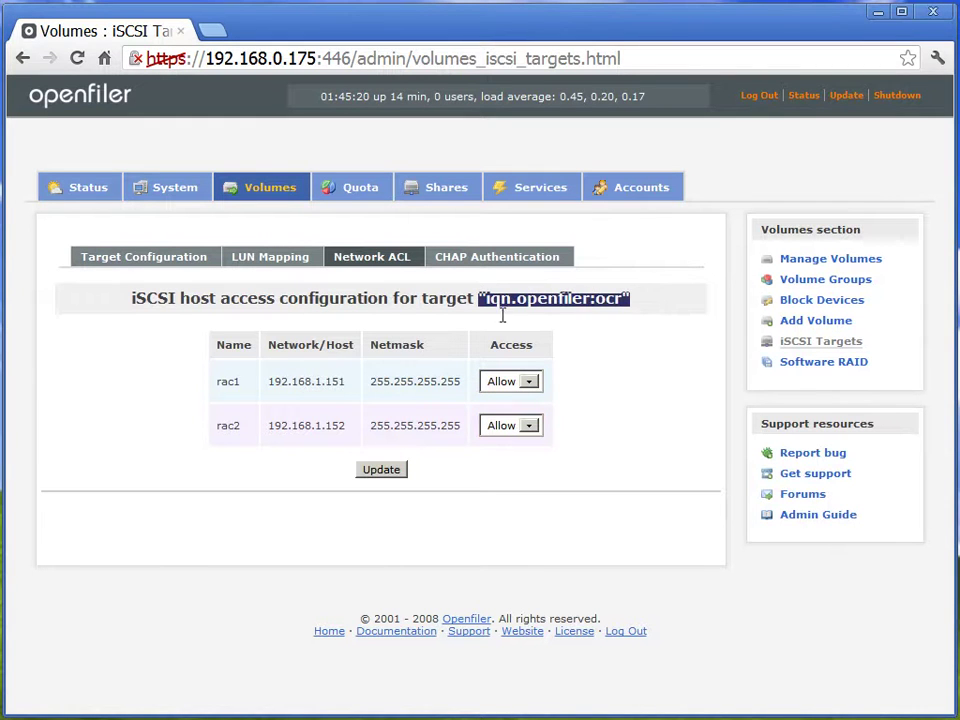
{"action": "left_click", "coordinate": [381, 475]}
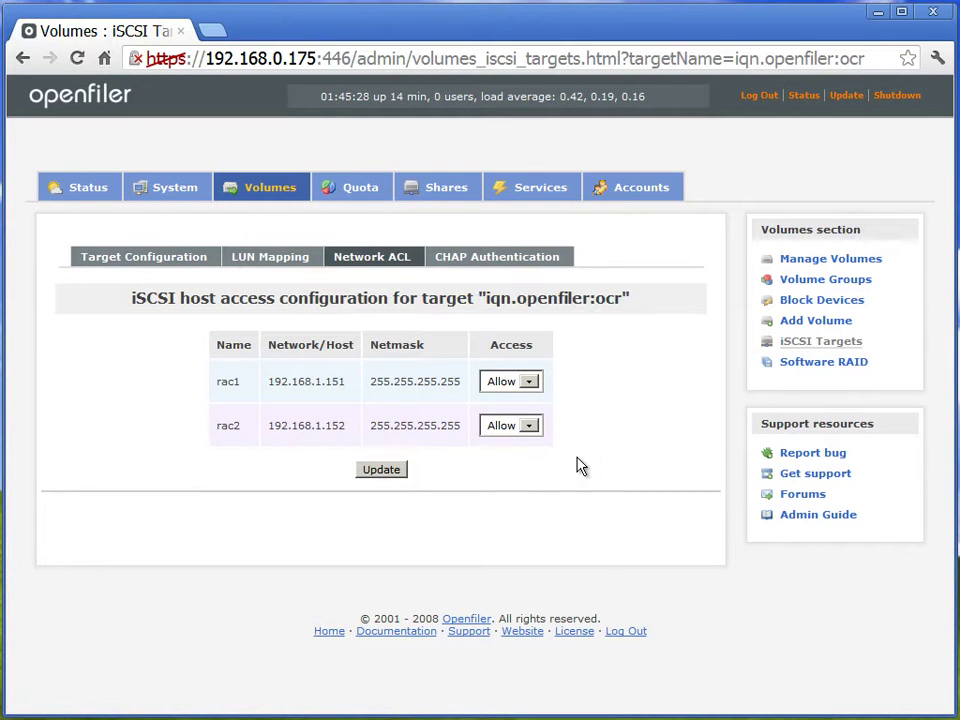
Switch to the target iqn.openfiler:data1, set network access to Allow for rac1 and rac2, and apply the update.
{"action": "left_click", "coordinate": [132, 268]}
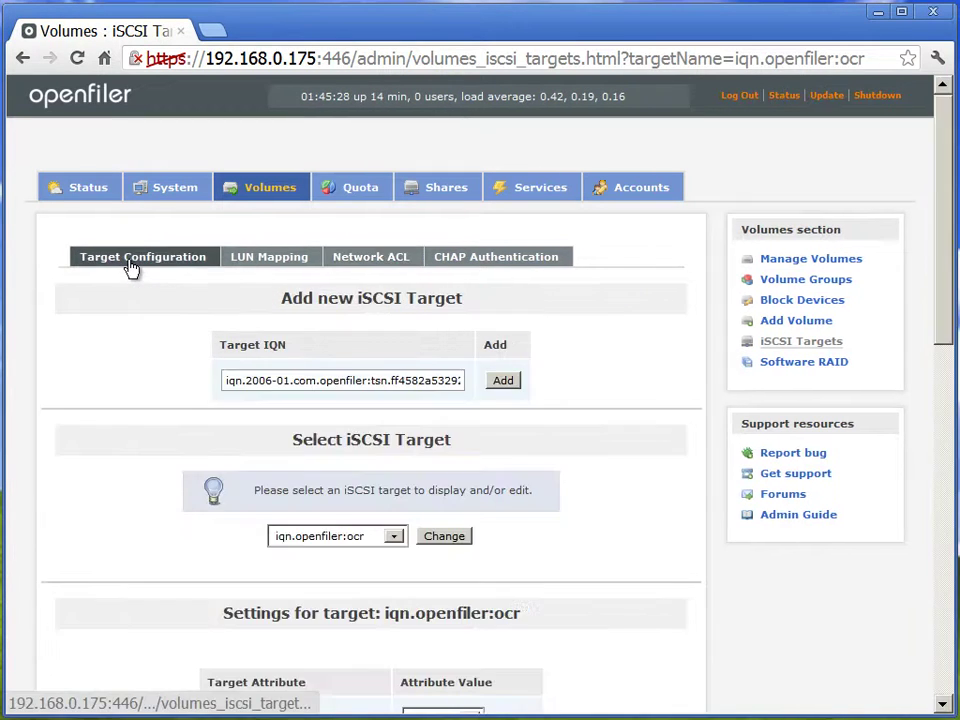
{"action": "left_click", "coordinate": [395, 537]}
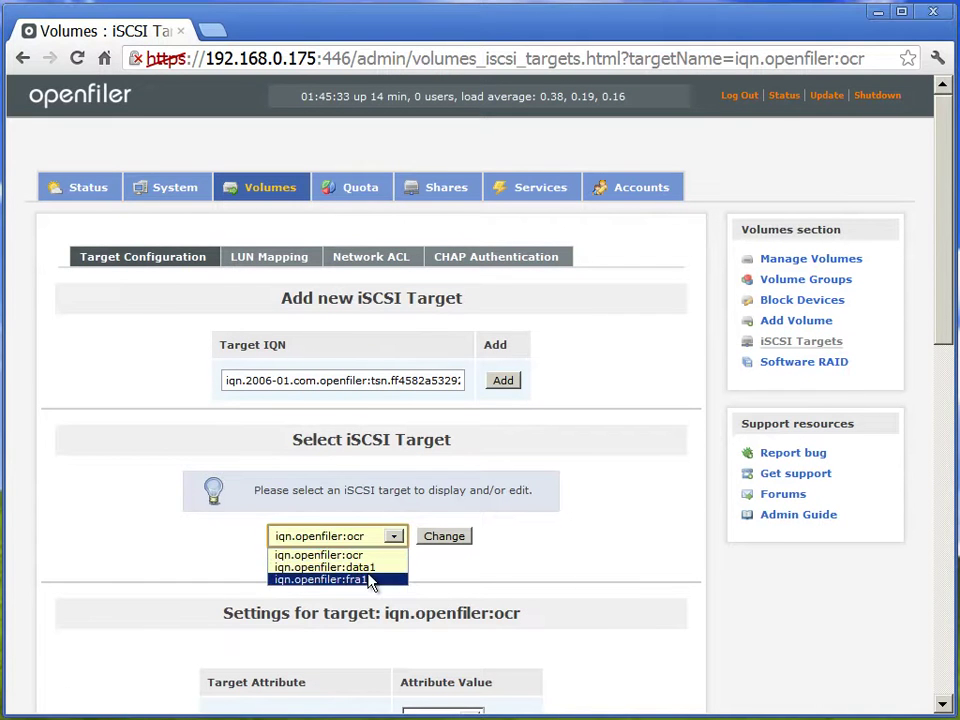
{"action": "left_click", "coordinate": [386, 567]}
{"action": "left_click", "coordinate": [452, 537]}
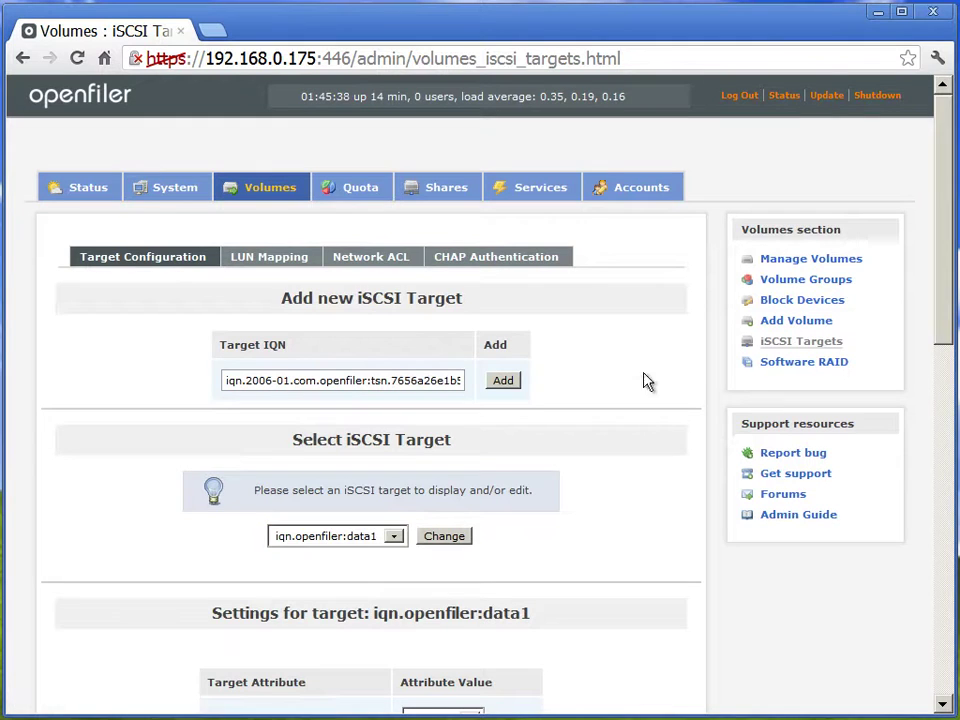
{"action": "left_click", "coordinate": [381, 257]}
{"action": "left_click_drag", "start_coordinate": [656, 302], "coordinate": [466, 298]}
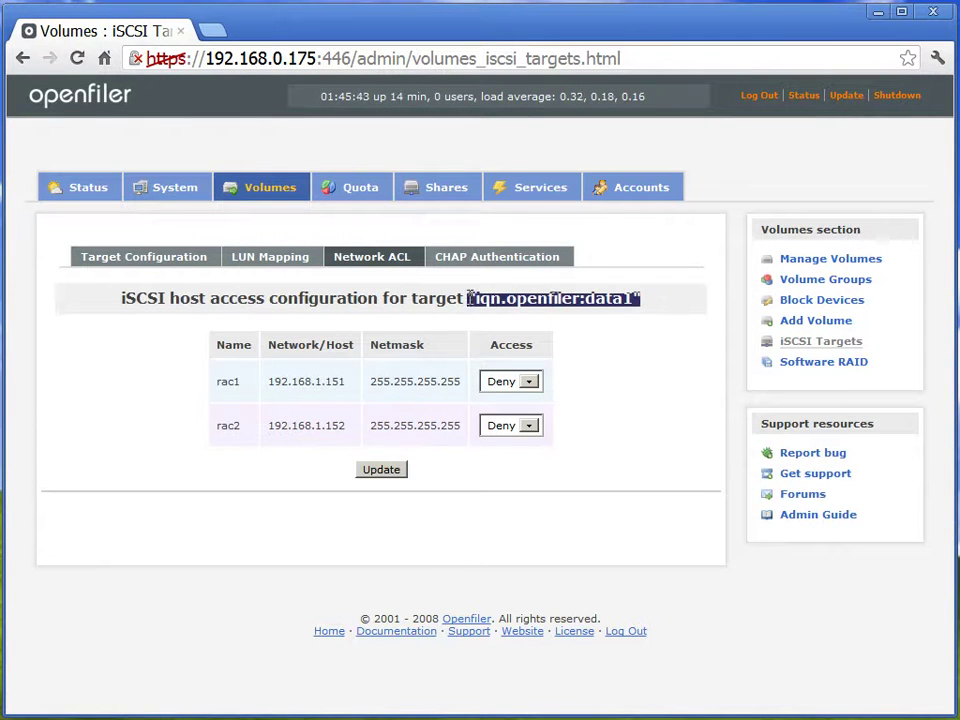
{"action": "left_click", "coordinate": [527, 385]}
{"action": "left_click", "coordinate": [518, 414]}
{"action": "left_click", "coordinate": [514, 425]}
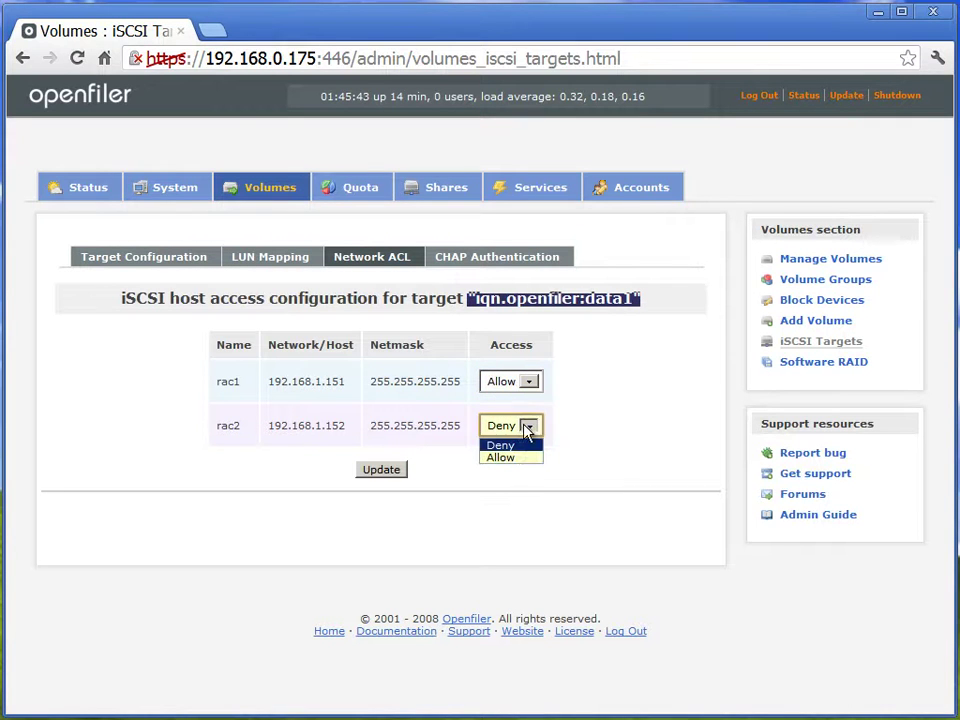
{"action": "left_click", "coordinate": [510, 456]}
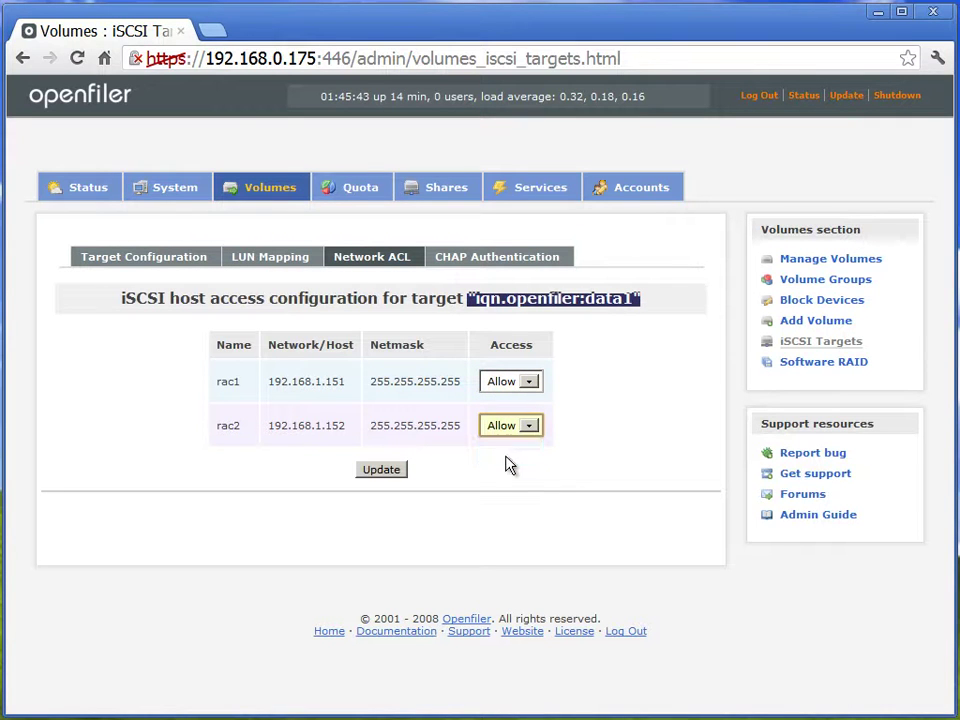
{"action": "left_click", "coordinate": [383, 472]}
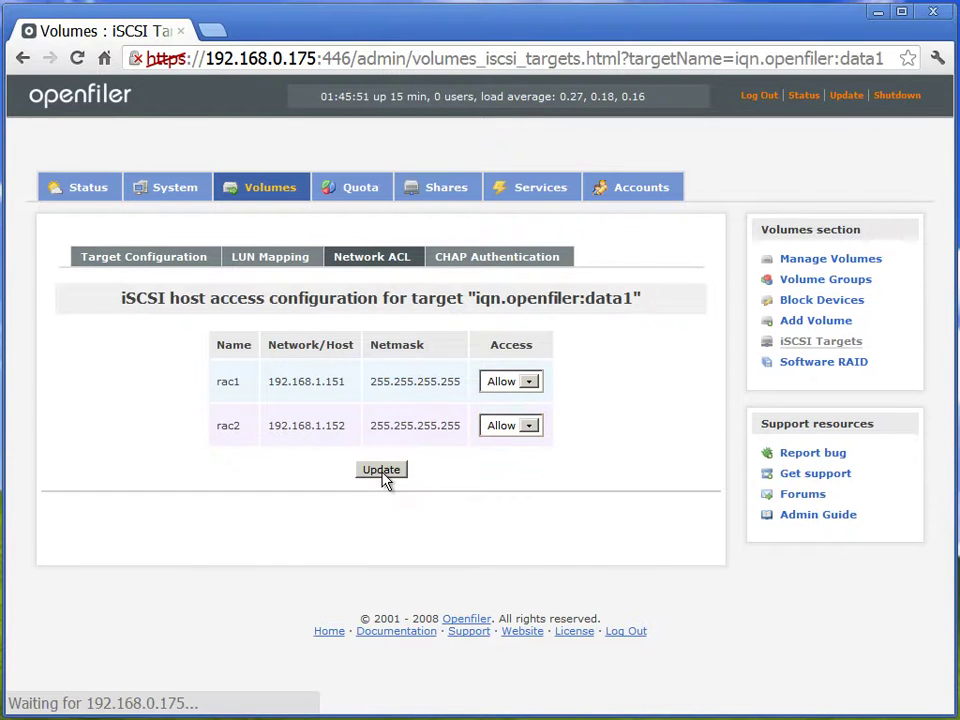
Switch to the target iqn.openfiler:fra1, set network access to Allow for rac1 and rac2, and apply the update.
{"action": "left_click", "coordinate": [172, 268]}
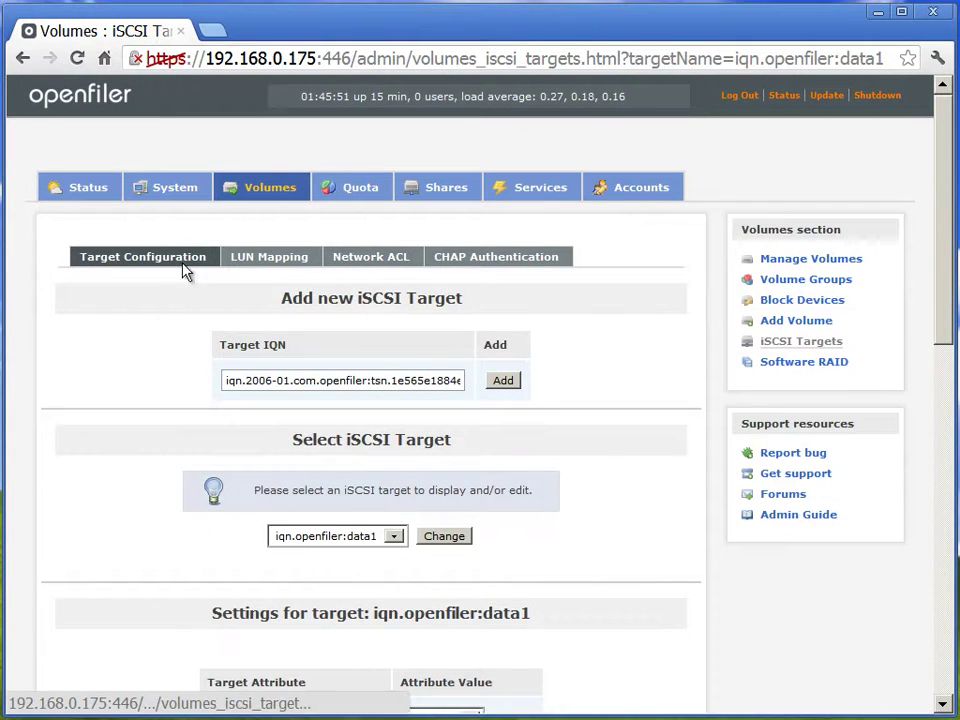
{"action": "left_click", "coordinate": [397, 537]}
{"action": "left_click", "coordinate": [369, 579]}
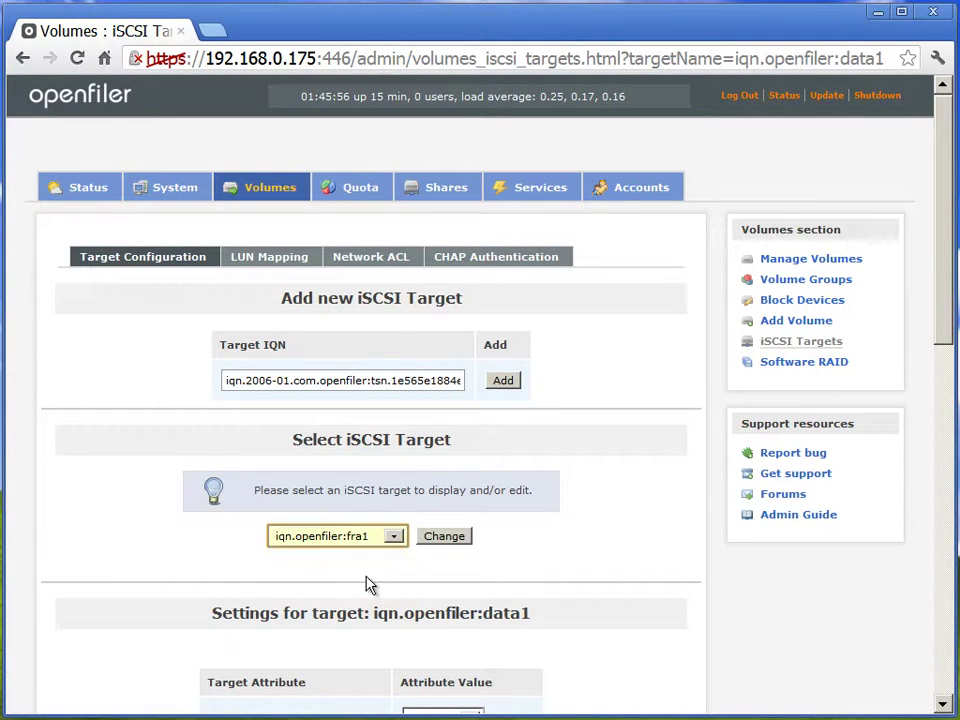
{"action": "left_click", "coordinate": [449, 537]}
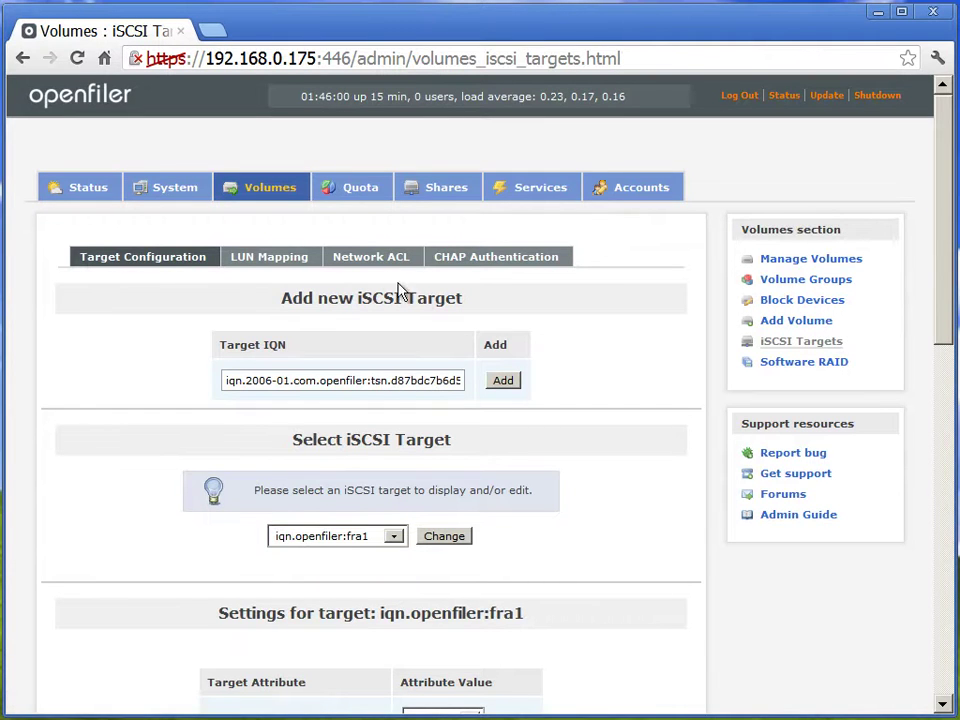
{"action": "left_click", "coordinate": [374, 262]}
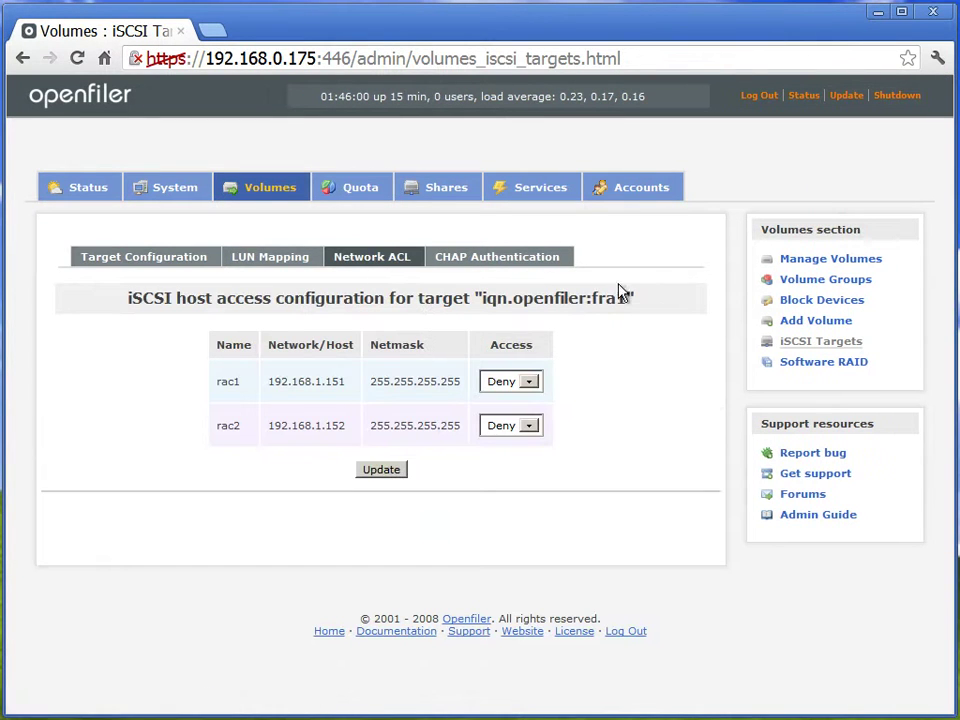
{"action": "left_click_drag", "start_coordinate": [638, 300], "coordinate": [474, 292]}
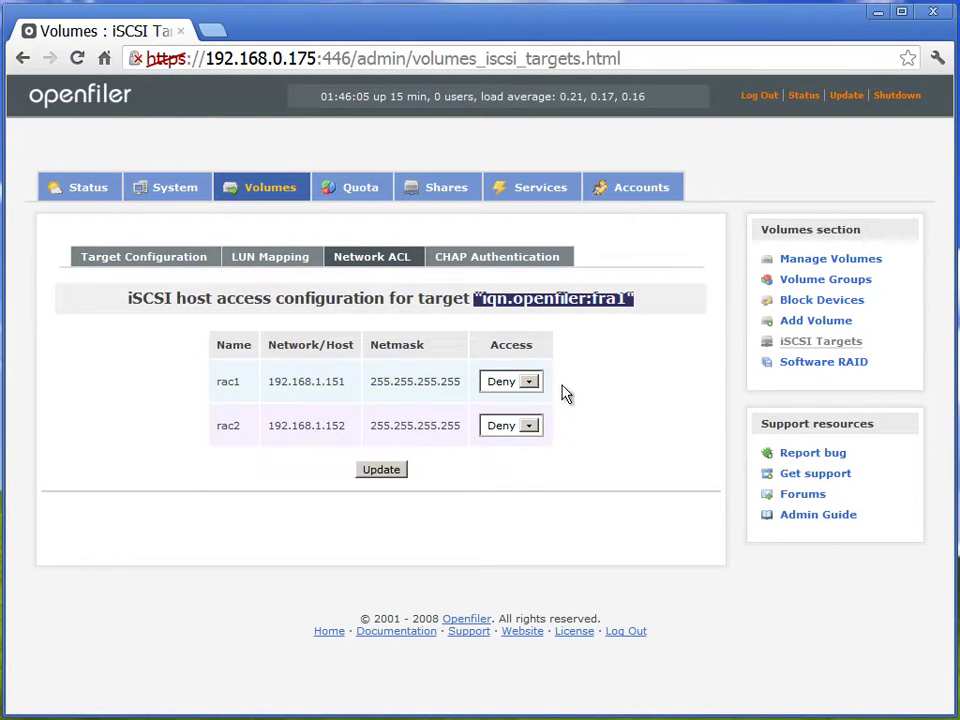
{"action": "left_click", "coordinate": [527, 381]}
{"action": "left_click", "coordinate": [516, 413]}
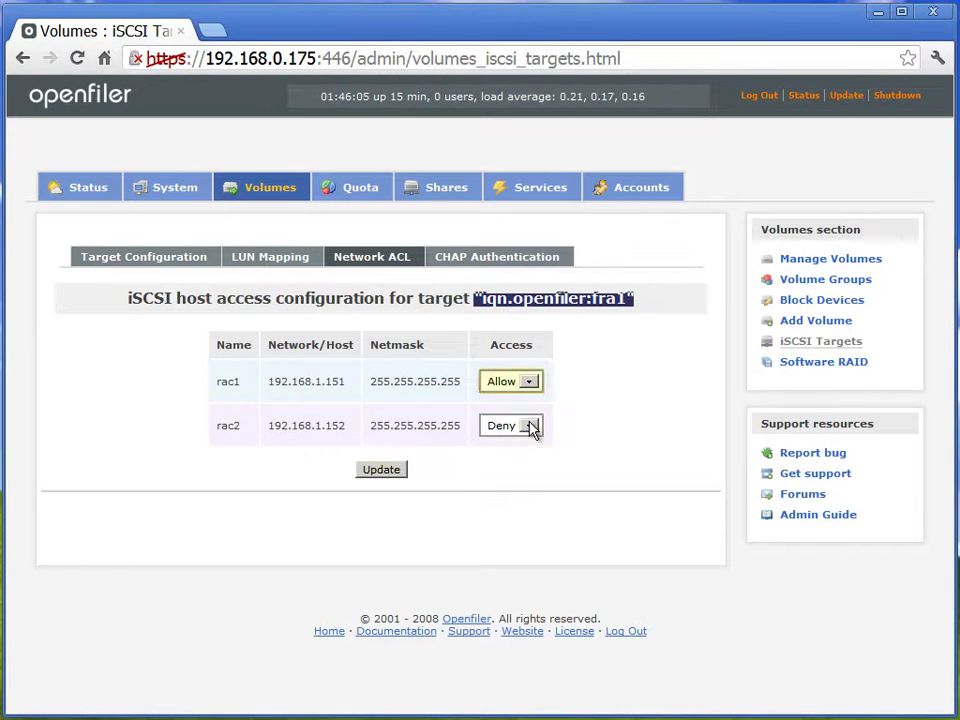
{"action": "left_click", "coordinate": [531, 428]}
{"action": "left_click", "coordinate": [508, 458]}
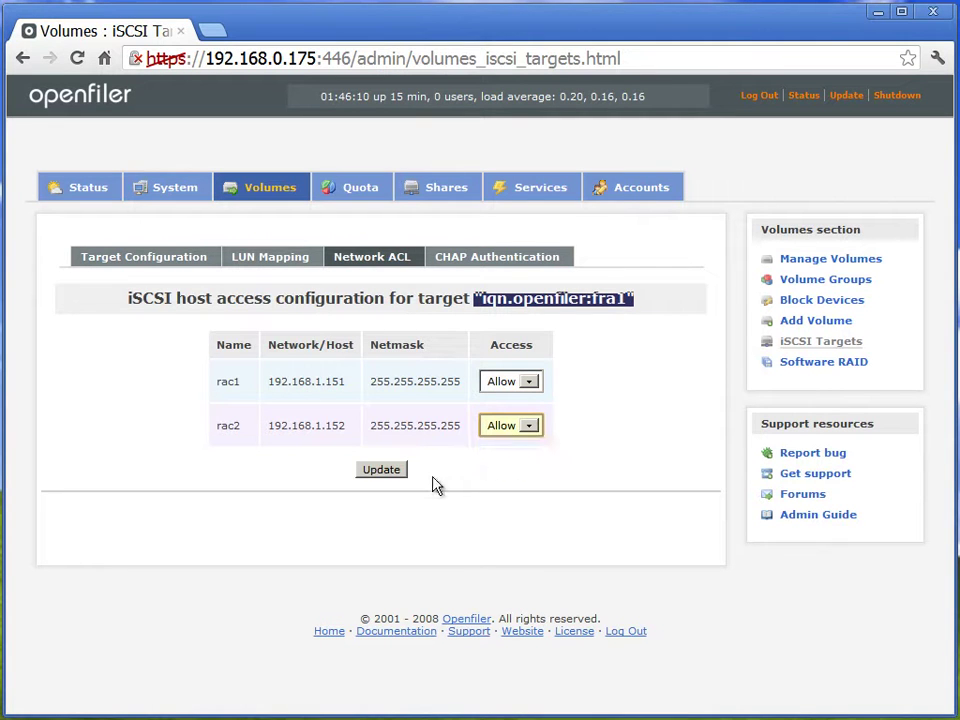
{"action": "left_click", "coordinate": [388, 476]}
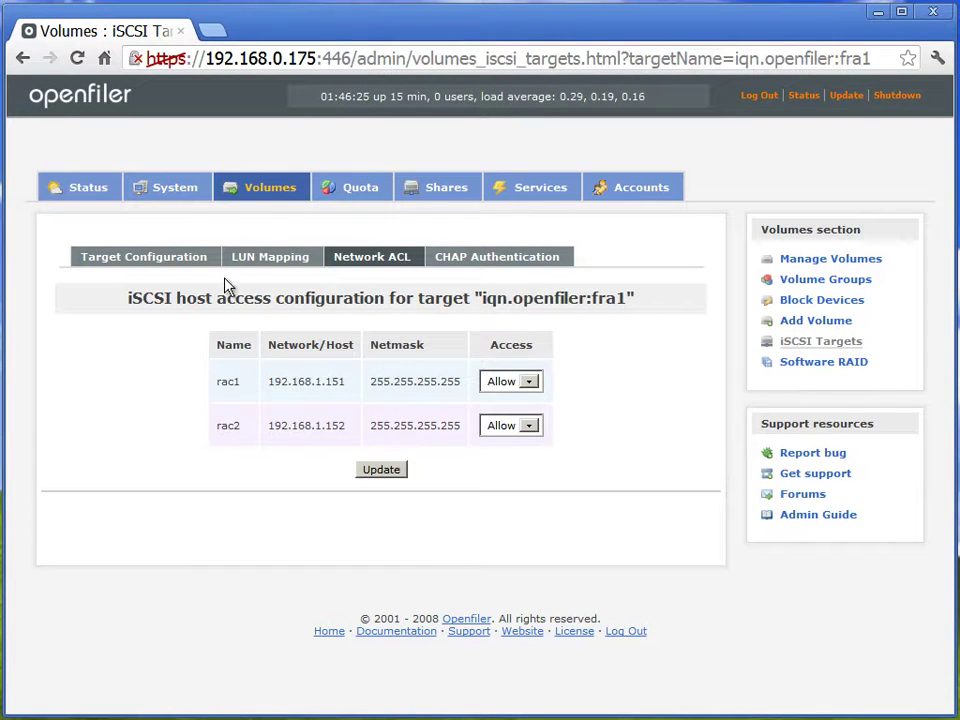
Map the LUN /dev/racstore/ocr to the target iqn.openfiler:ocr in write-thru and blockio mode, and check its path against the target name.
{"action": "left_click", "coordinate": [271, 262]}
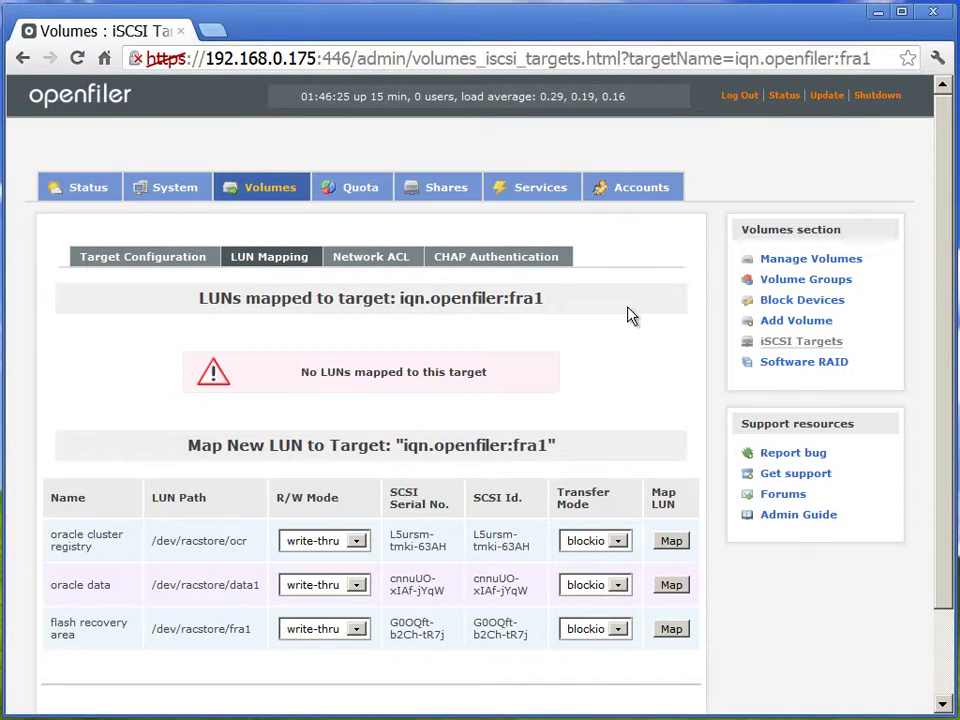
{"action": "left_click", "coordinate": [105, 265]}
{"action": "left_click", "coordinate": [396, 538]}
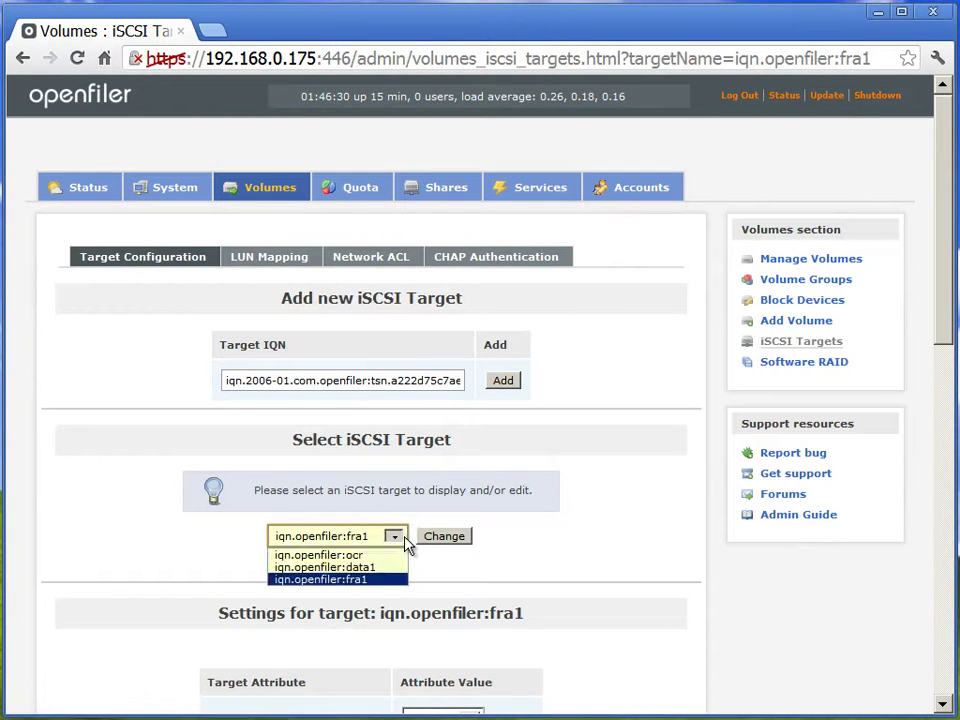
{"action": "left_click", "coordinate": [385, 555]}
{"action": "left_click", "coordinate": [452, 540]}
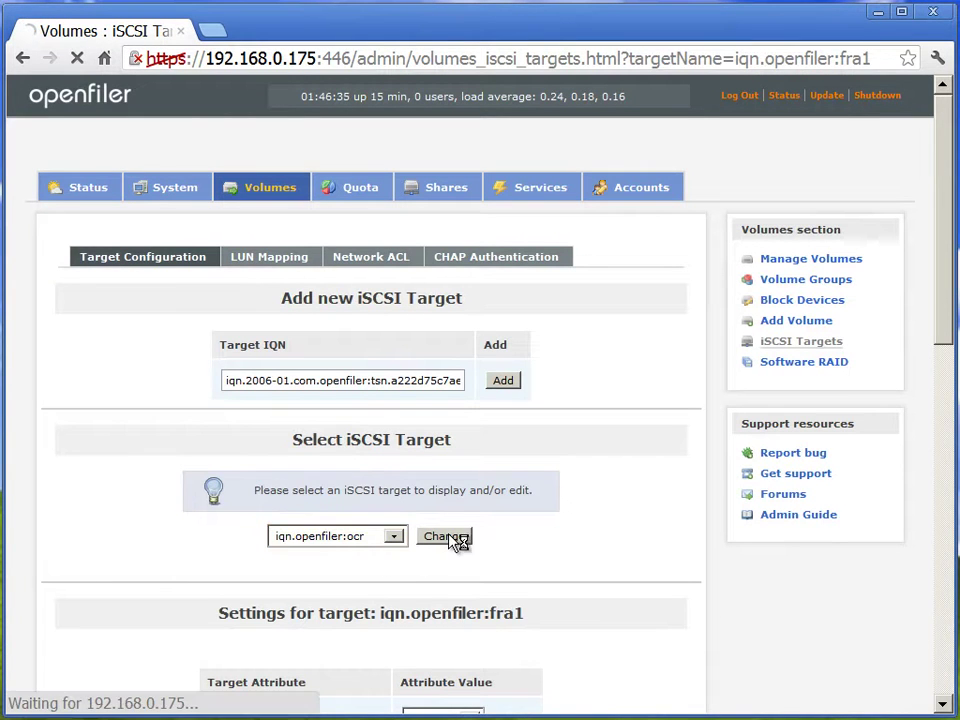
{"action": "left_click", "coordinate": [254, 262]}
{"action": "scroll", "coordinate": [630, 394], "scroll_direction": "down", "scroll_amount": 2}
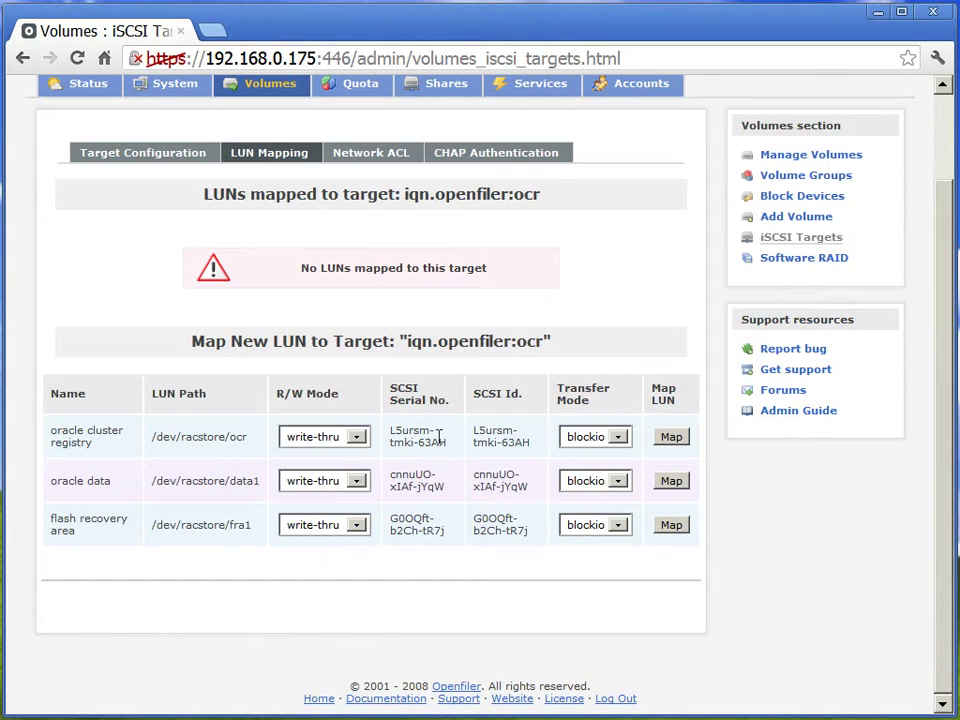
{"action": "left_click", "coordinate": [672, 438]}
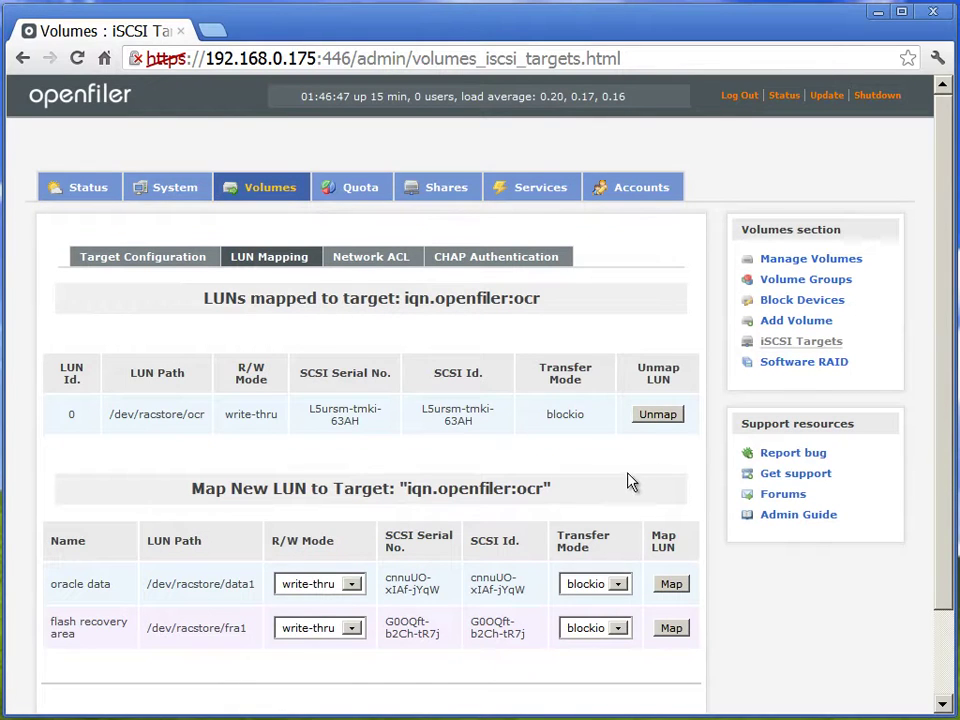
{"action": "left_click", "coordinate": [618, 585]}
{"action": "left_click", "coordinate": [618, 585]}
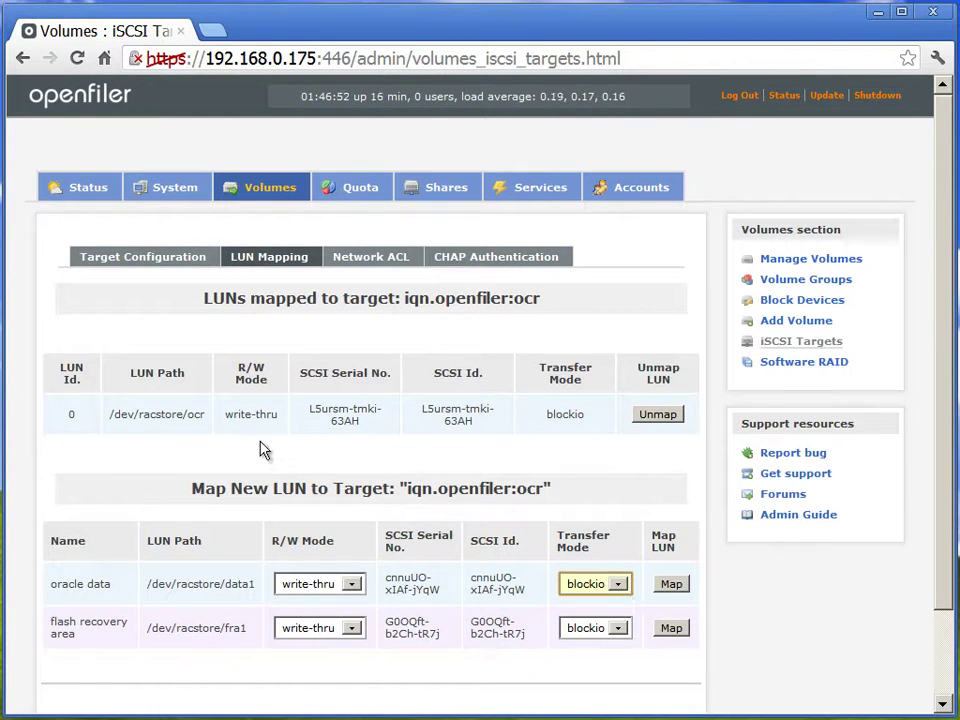
{"action": "left_click_drag", "start_coordinate": [562, 313], "coordinate": [507, 299]}
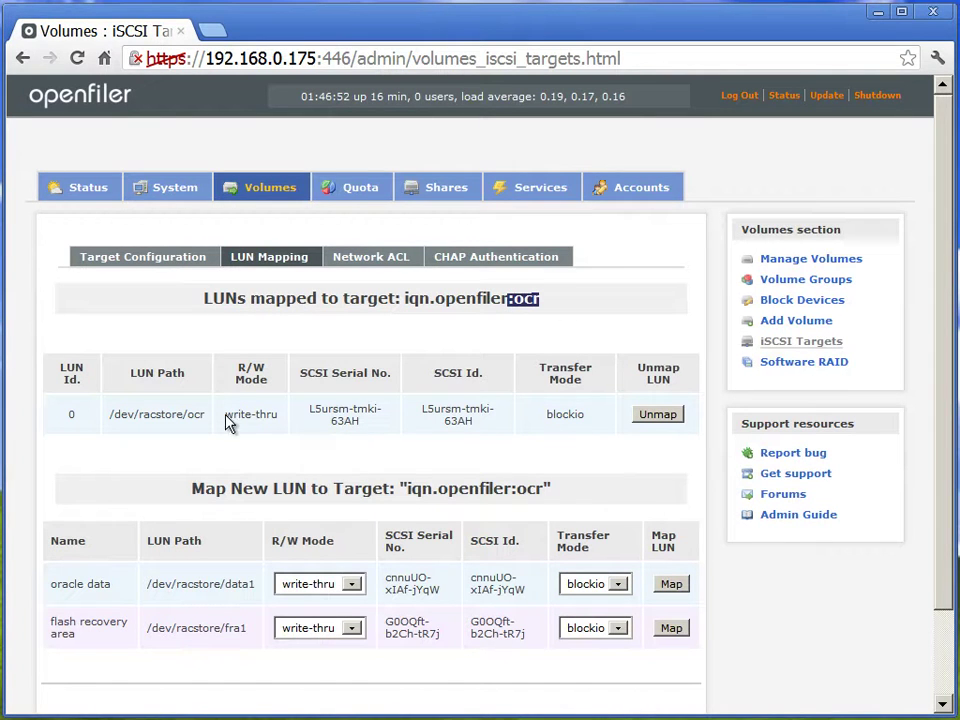
{"action": "left_click_drag", "start_coordinate": [182, 416], "coordinate": [206, 416]}
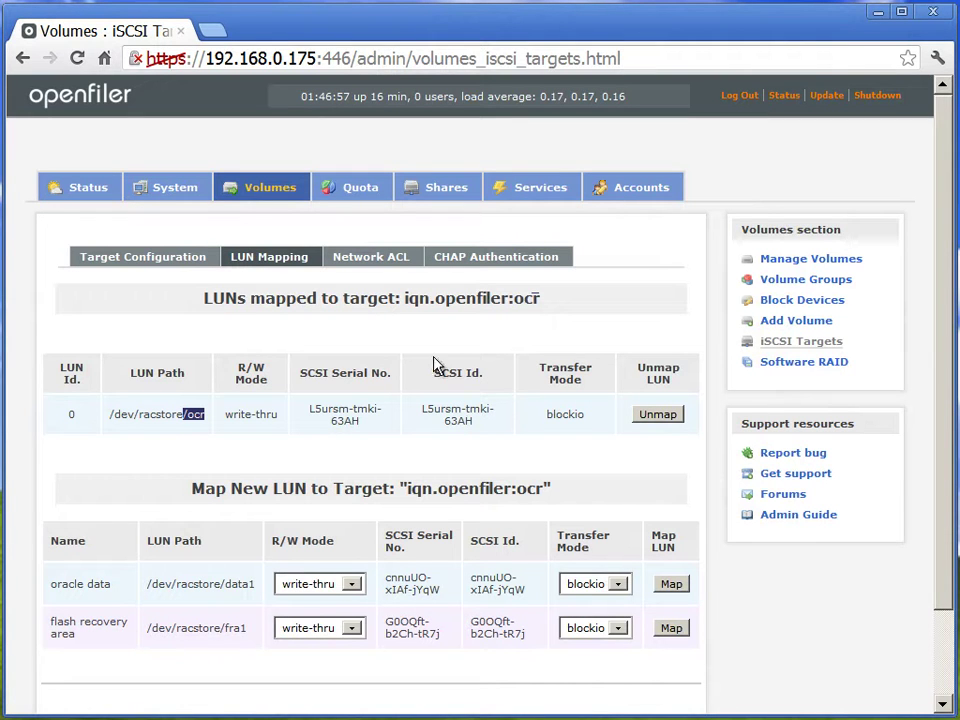
Switch to the target iqn.openfiler:data1, map the LUN /dev/racstore/data1 to it in write-thru and blockio mode, and check its path against the target name.
{"action": "left_click", "coordinate": [153, 262]}
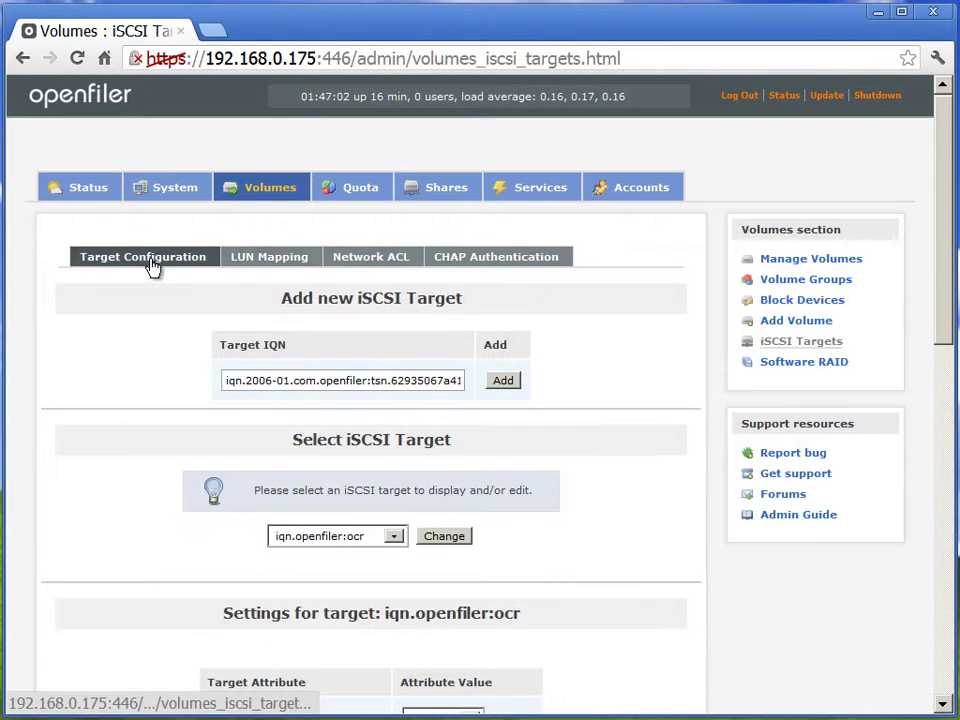
{"action": "left_click", "coordinate": [390, 540]}
{"action": "left_click", "coordinate": [392, 564]}
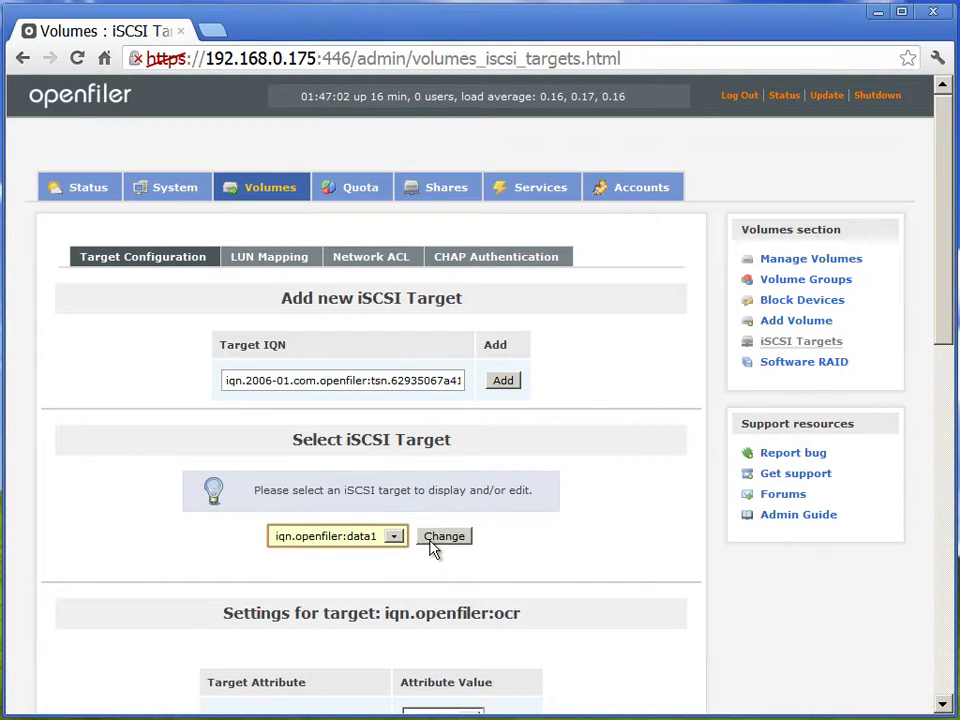
{"action": "left_click", "coordinate": [440, 538]}
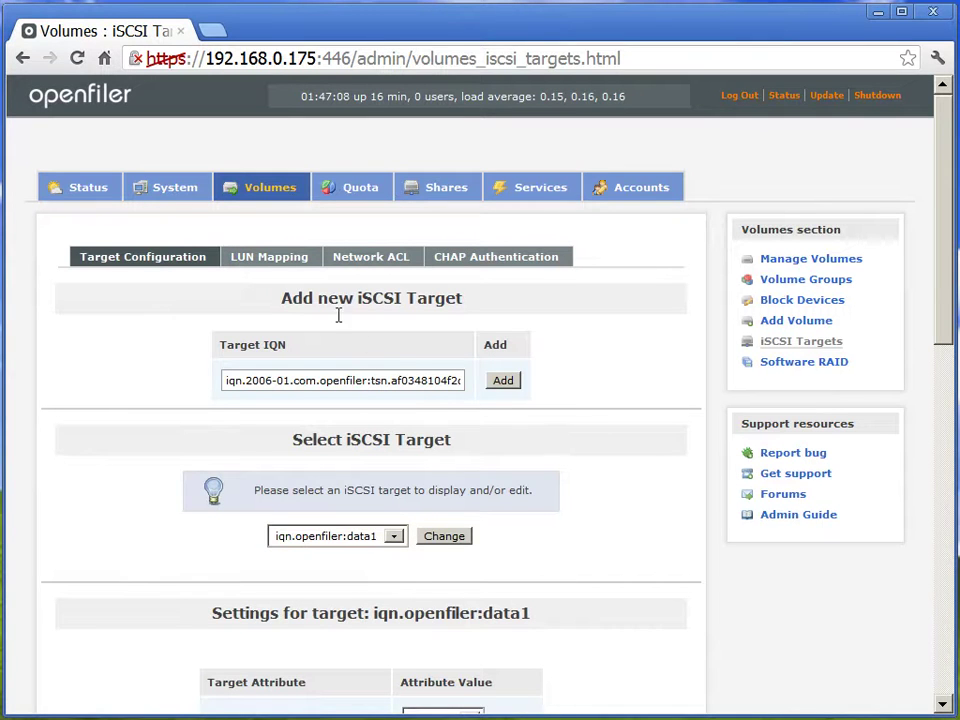
{"action": "left_click", "coordinate": [268, 262]}
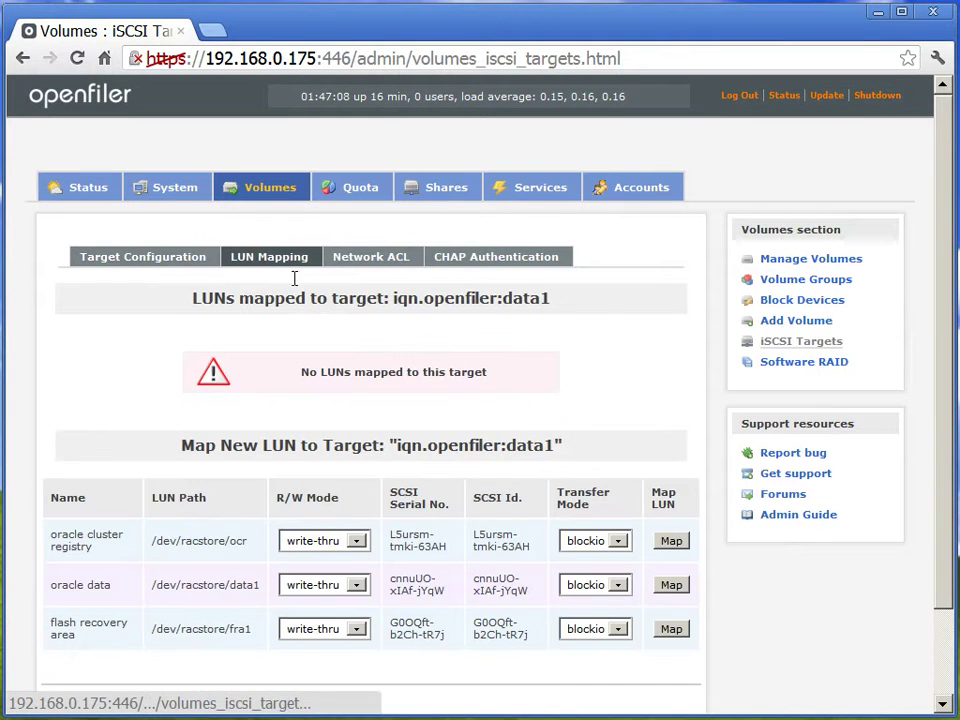
{"action": "left_click_drag", "start_coordinate": [588, 460], "coordinate": [497, 463]}
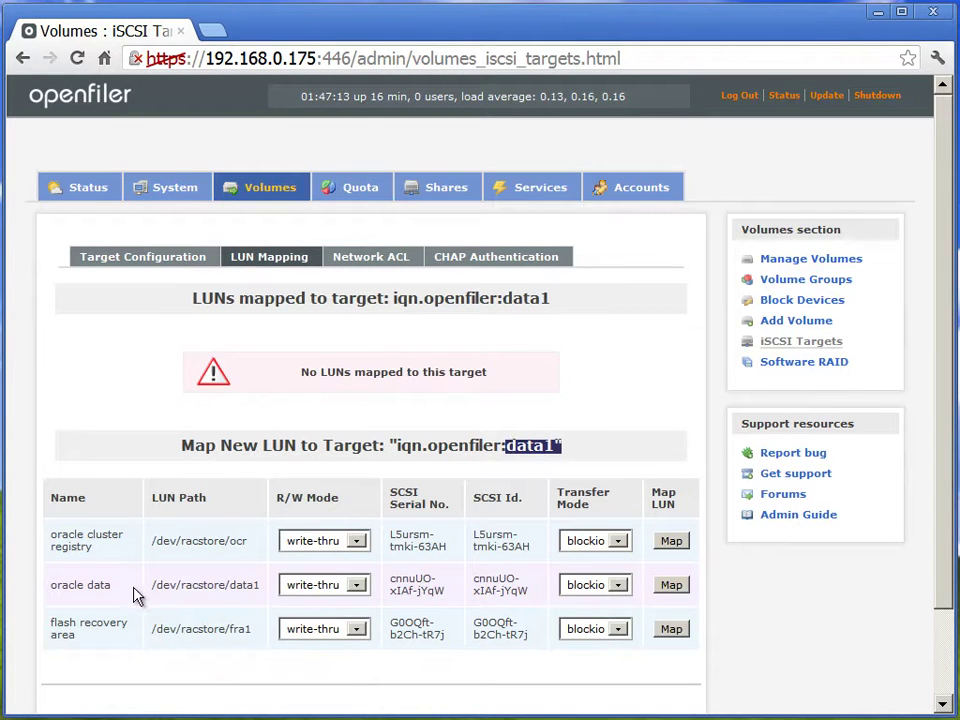
{"action": "left_click", "coordinate": [674, 590]}
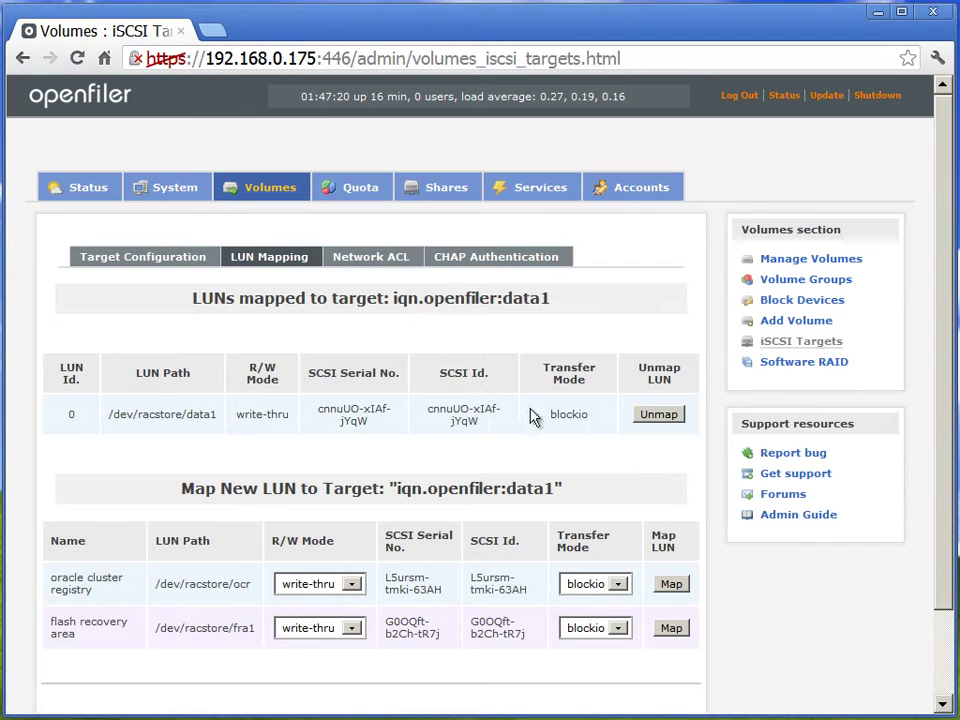
{"action": "double_click", "coordinate": [183, 413]}
{"action": "left_click_drag", "start_coordinate": [557, 301], "coordinate": [497, 292]}
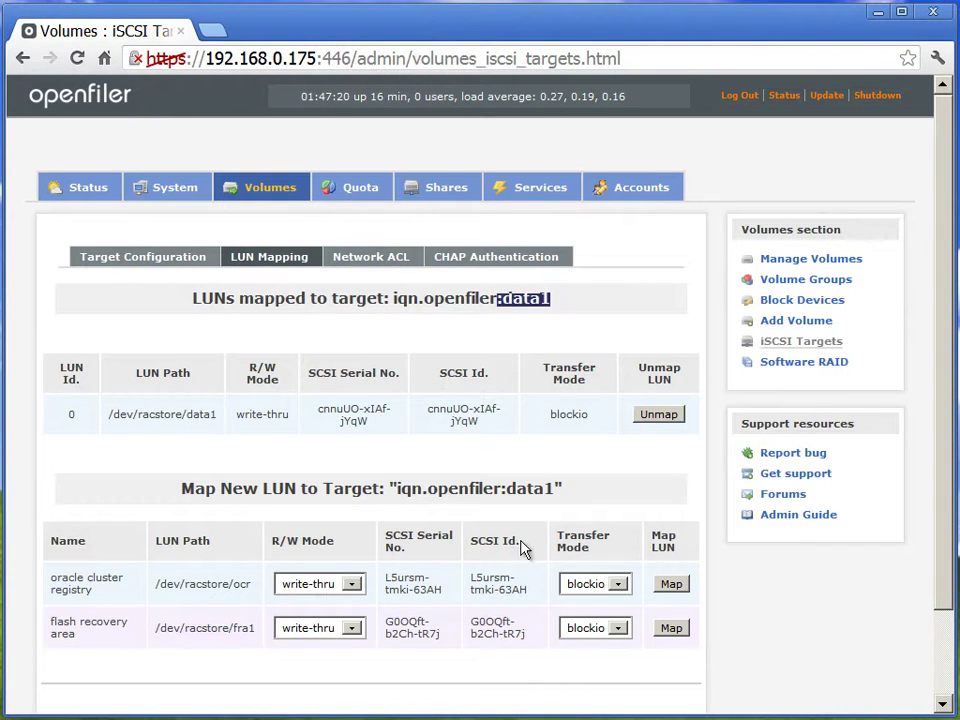
Switch to the target iqn.openfiler:fra1, map the LUN /dev/racstore/fra1 to it in write-thru and blockio mode, and check its path against the target name.
{"action": "left_click", "coordinate": [183, 259]}
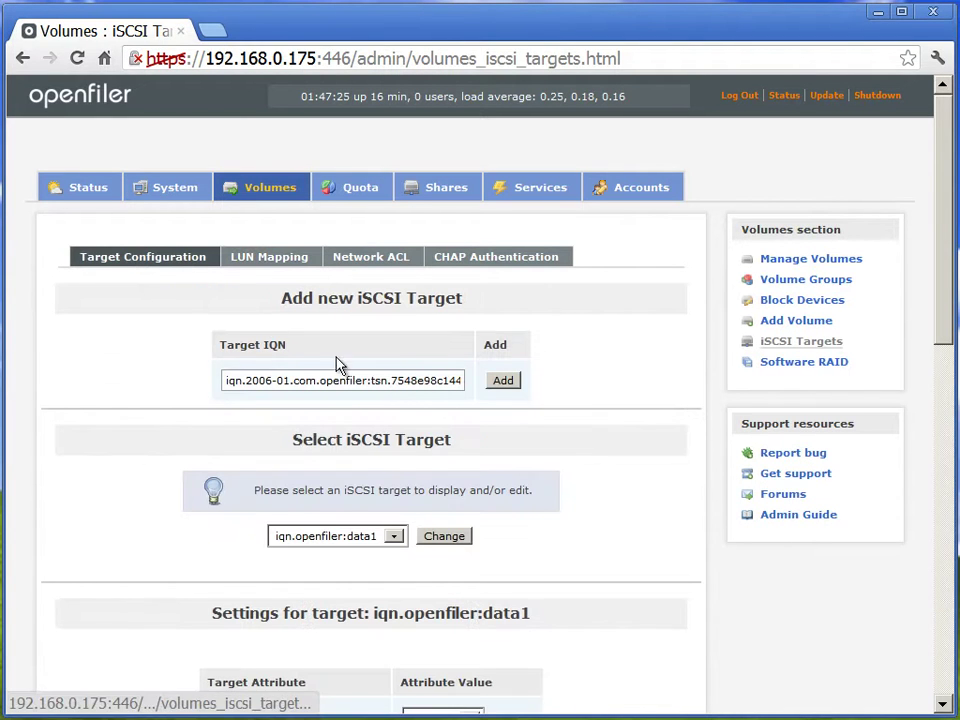
{"action": "left_click", "coordinate": [399, 537]}
{"action": "left_click", "coordinate": [386, 580]}
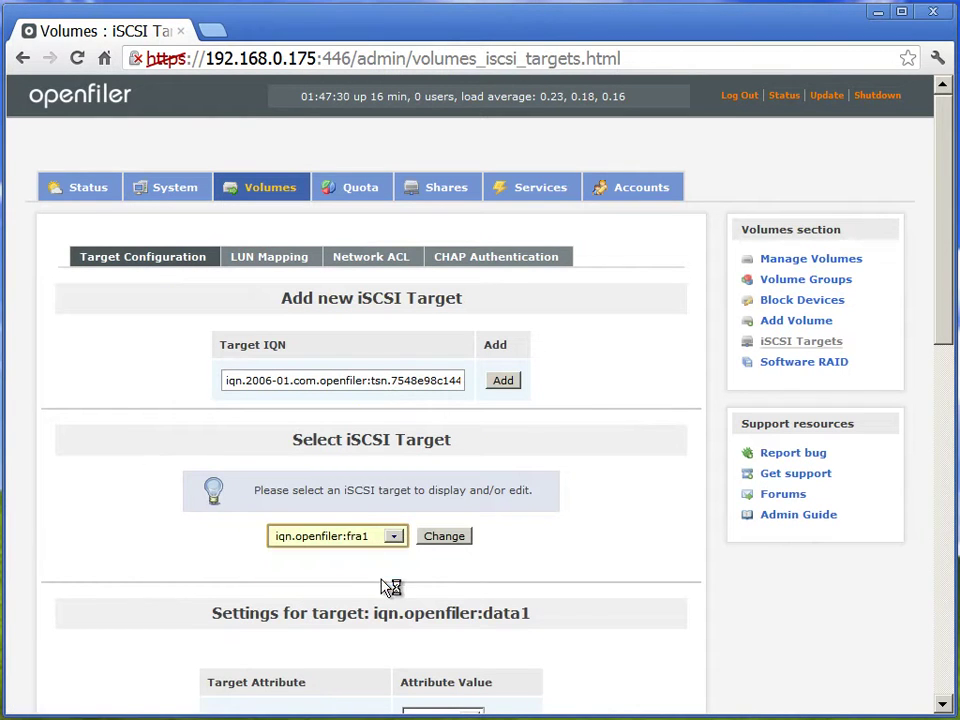
{"action": "left_click", "coordinate": [444, 538]}
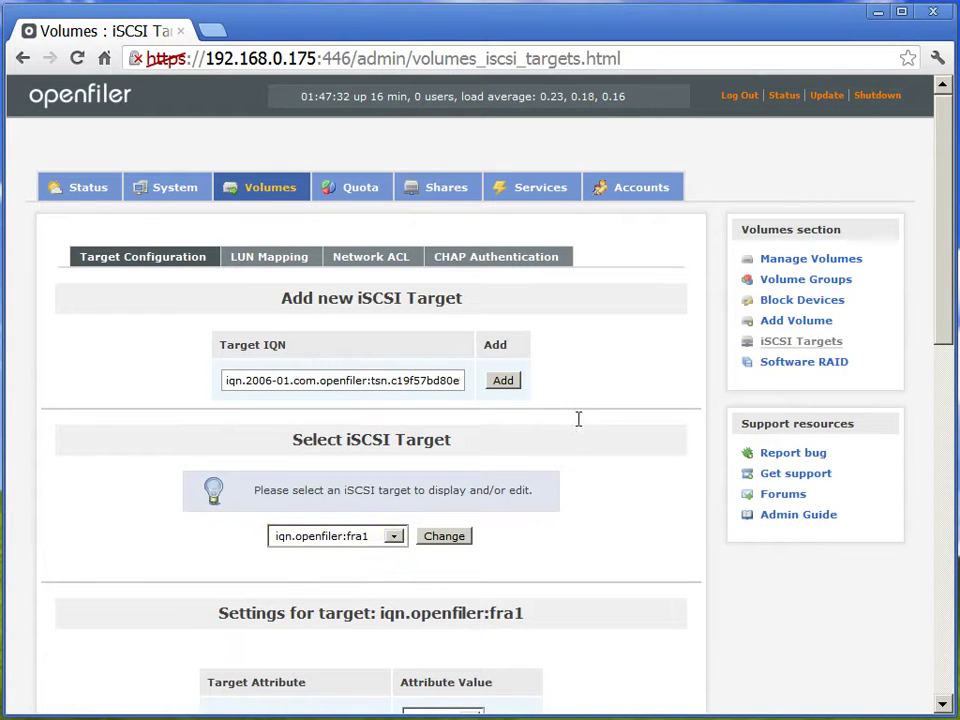
{"action": "left_click", "coordinate": [248, 262]}
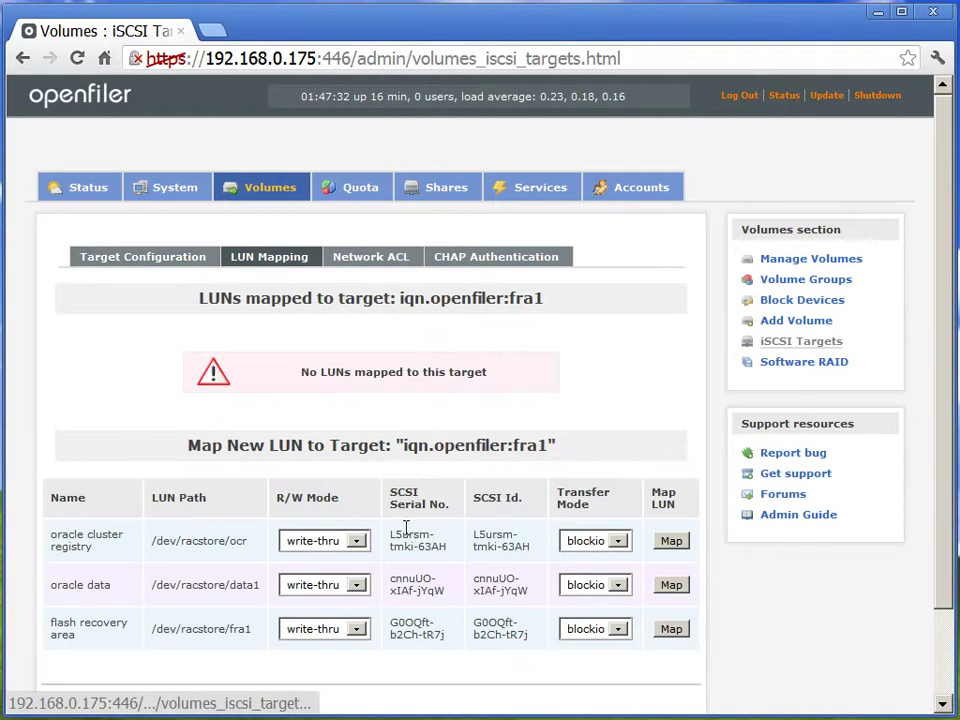
{"action": "left_click", "coordinate": [674, 634]}
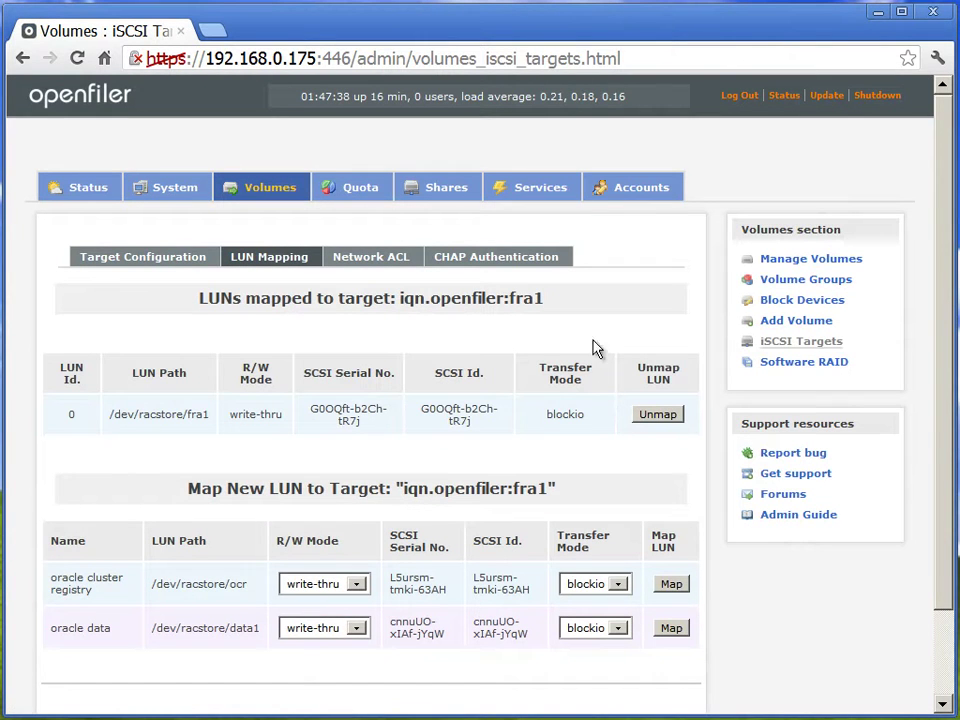
{"action": "double_click", "coordinate": [538, 298]}
{"action": "left_click_drag", "start_coordinate": [184, 414], "coordinate": [285, 418]}
{"action": "left_click", "coordinate": [652, 316]}
Review the system's network interface configuration and the network access entries for rac1 and rac2.
{"action": "left_click", "coordinate": [186, 195]}
{"action": "scroll", "coordinate": [643, 300], "scroll_direction": "down", "scroll_amount": 4}
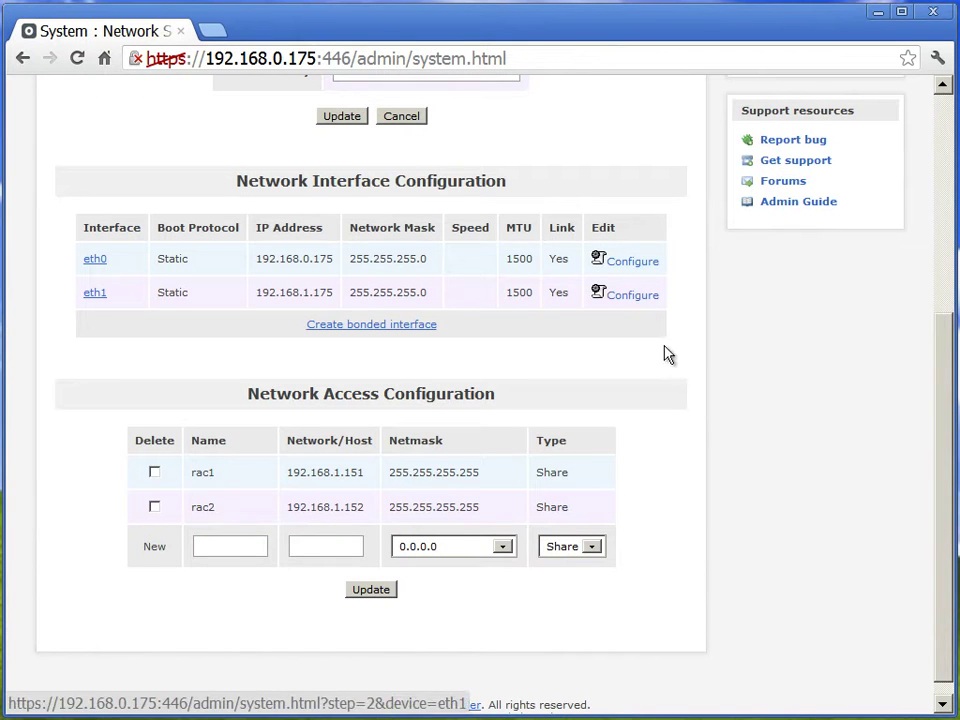
{"action": "scroll", "coordinate": [796, 541], "scroll_direction": "up", "scroll_amount": 5}
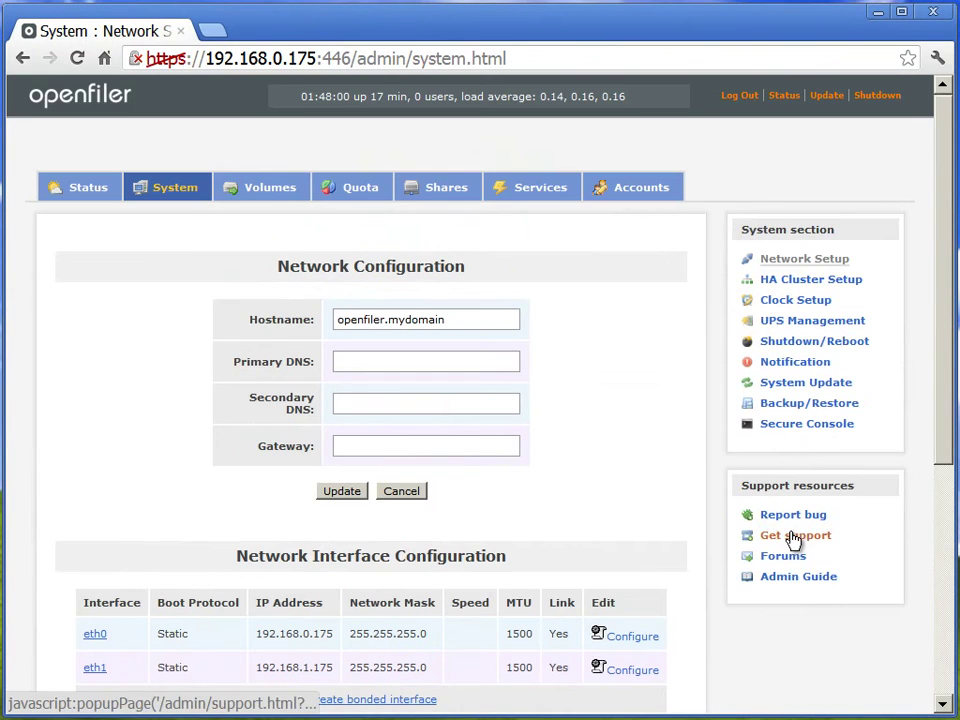